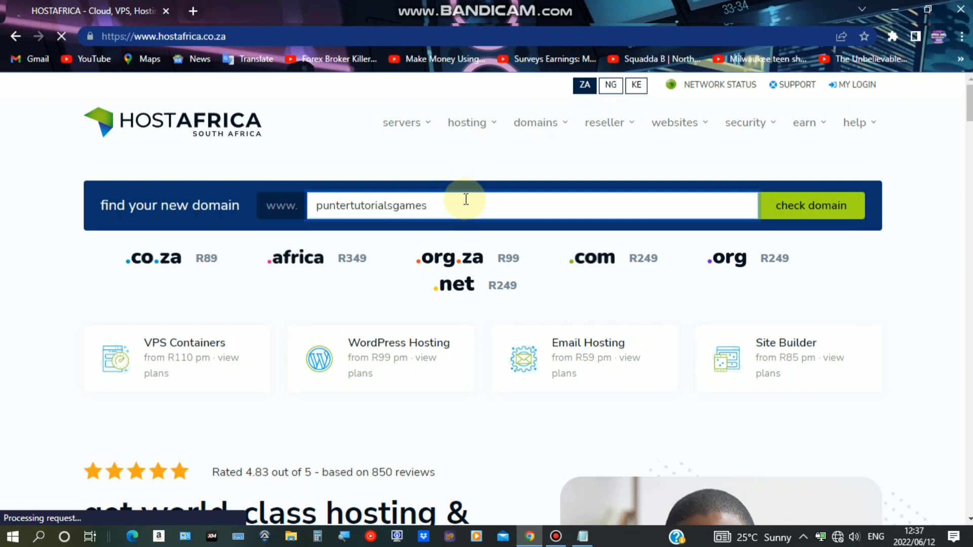
Check puntertutorialsgames.co.za availability, note the R89.00/year price, and order the domain
{"action": "type", "text": ".co.za"}
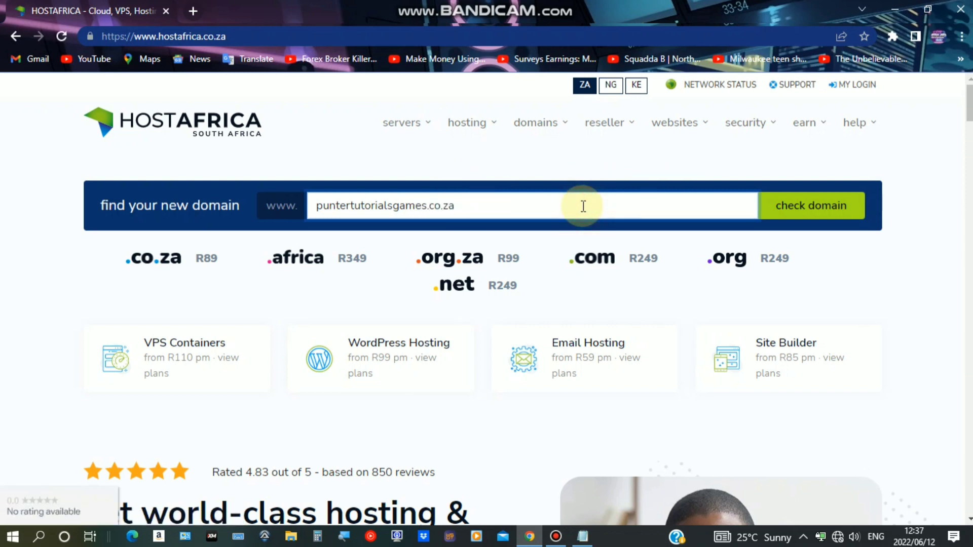
{"action": "left_click", "coordinate": [774, 212]}
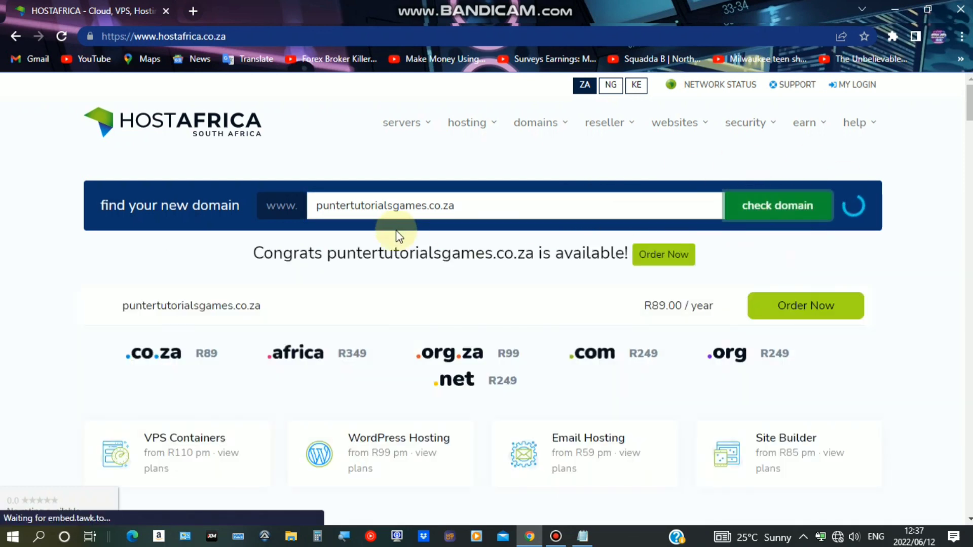
{"action": "left_click", "coordinate": [255, 254]}
{"action": "left_click_drag", "start_coordinate": [457, 278], "coordinate": [361, 256]}
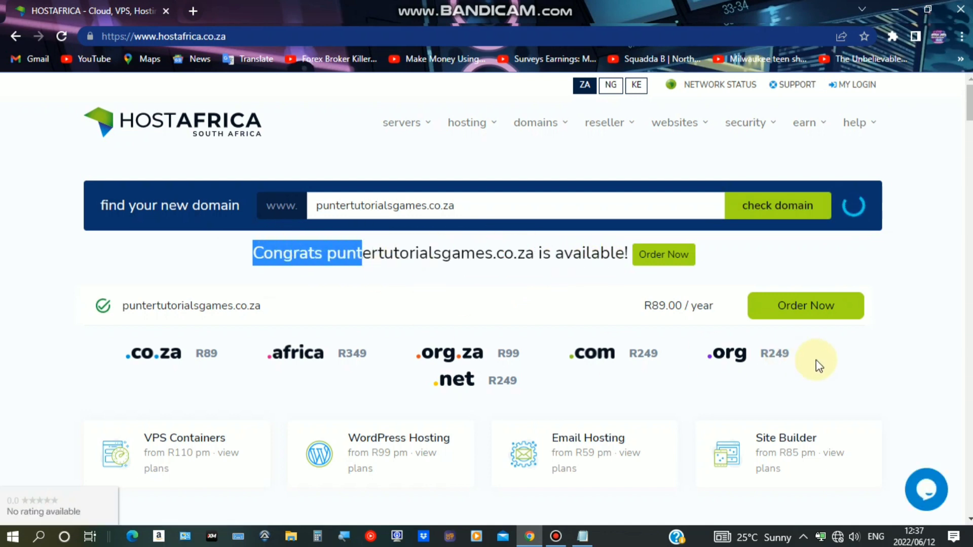
{"action": "left_click_drag", "start_coordinate": [630, 304], "coordinate": [811, 315]}
{"action": "left_click", "coordinate": [811, 308]}
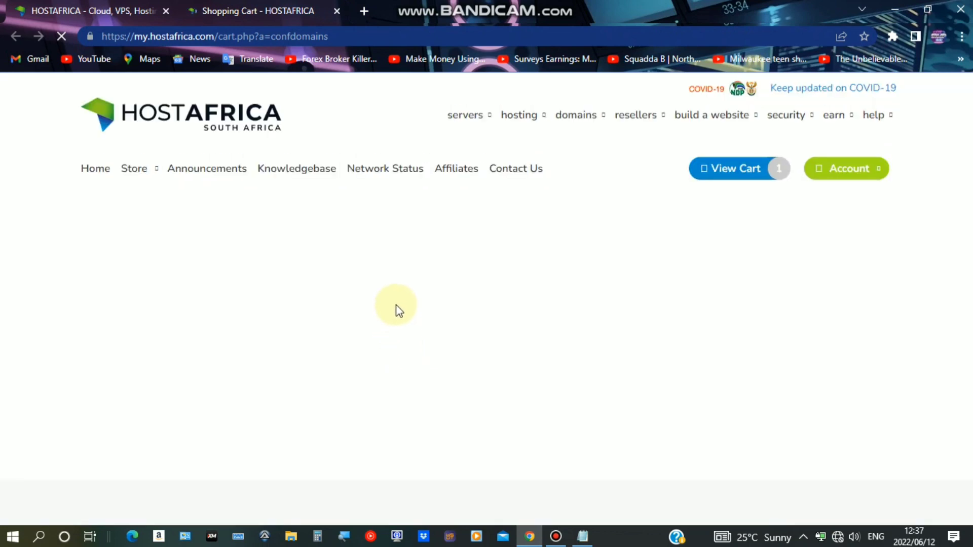
Review the domain's 1-year registration and no-hosting notice, and choose to add hosting
{"action": "scroll", "coordinate": [461, 263], "scroll_direction": "down", "scroll_amount": 6}
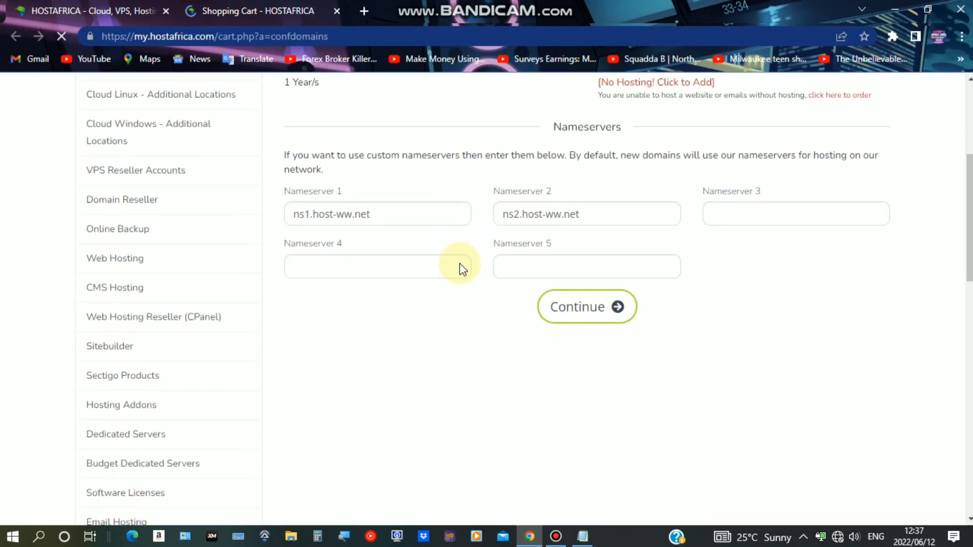
{"action": "scroll", "coordinate": [460, 263], "scroll_direction": "up", "scroll_amount": 2}
{"action": "left_click_drag", "start_coordinate": [569, 178], "coordinate": [706, 189]}
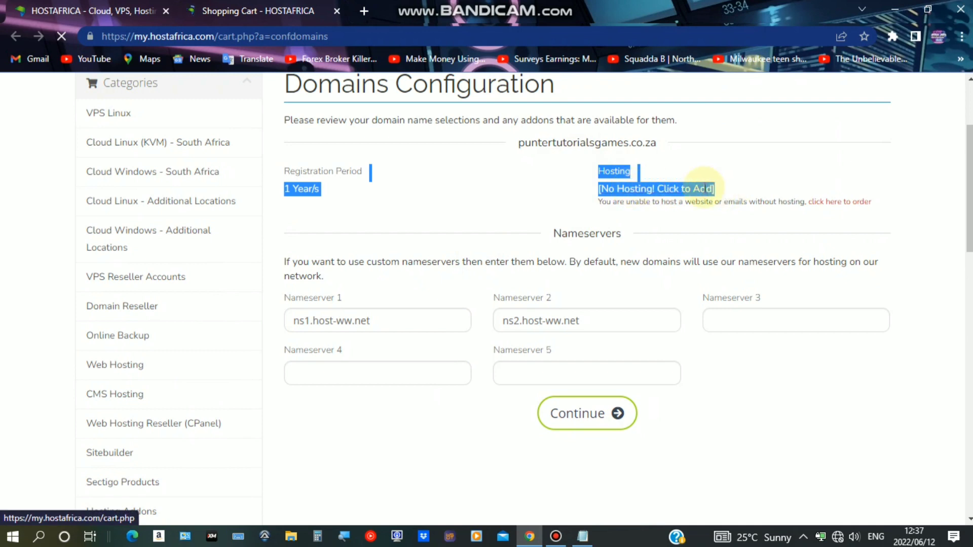
{"action": "left_click", "coordinate": [676, 189]}
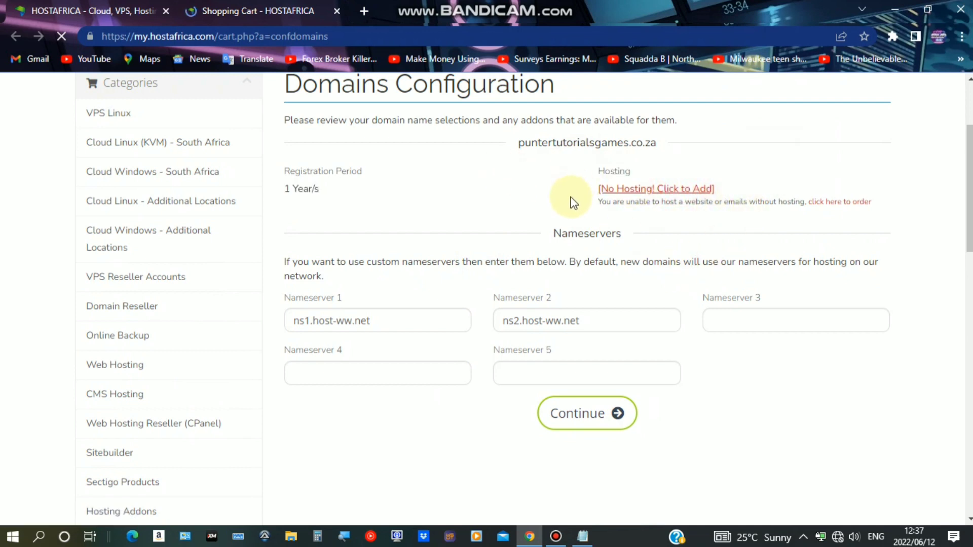
{"action": "left_click_drag", "start_coordinate": [573, 203], "coordinate": [715, 189]}
{"action": "left_click", "coordinate": [521, 200]}
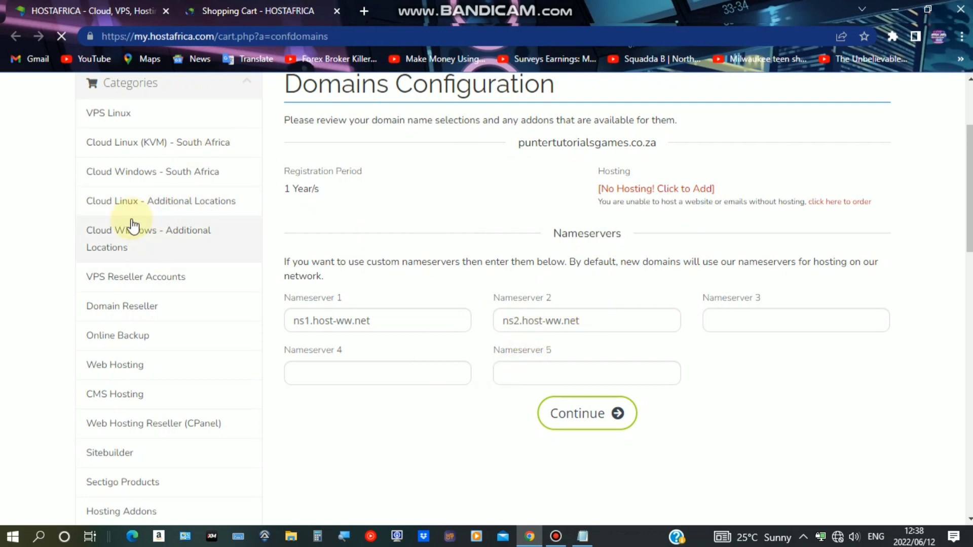
{"action": "left_click_drag", "start_coordinate": [281, 170], "coordinate": [311, 187]}
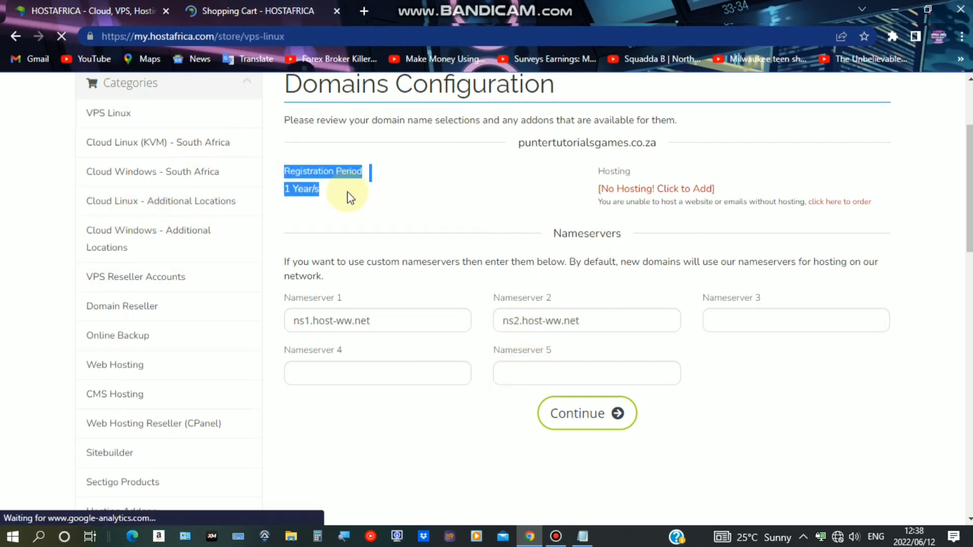
Browse to the Web Hosting category in the store sidebar
{"action": "scroll", "coordinate": [325, 138], "scroll_direction": "down", "scroll_amount": 3}
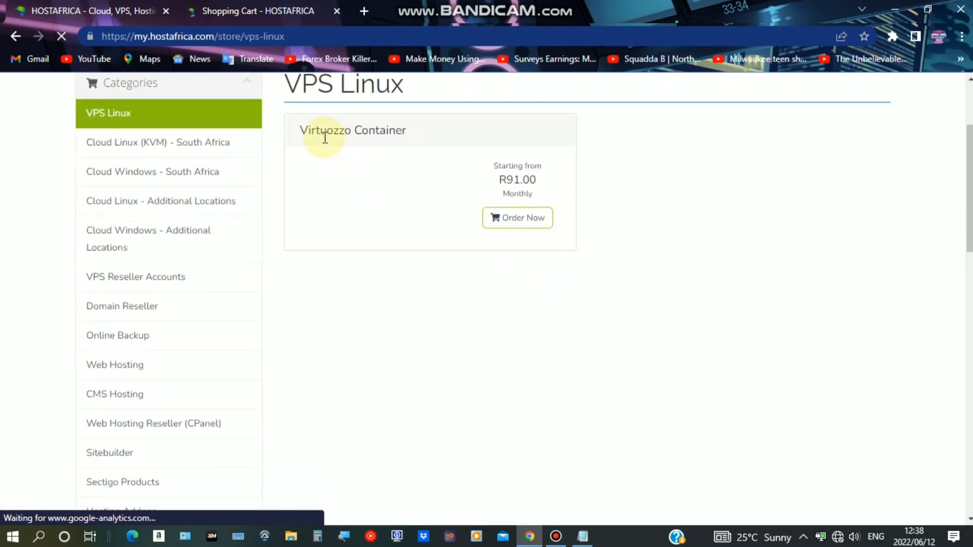
{"action": "scroll", "coordinate": [141, 228], "scroll_direction": "up", "scroll_amount": 2}
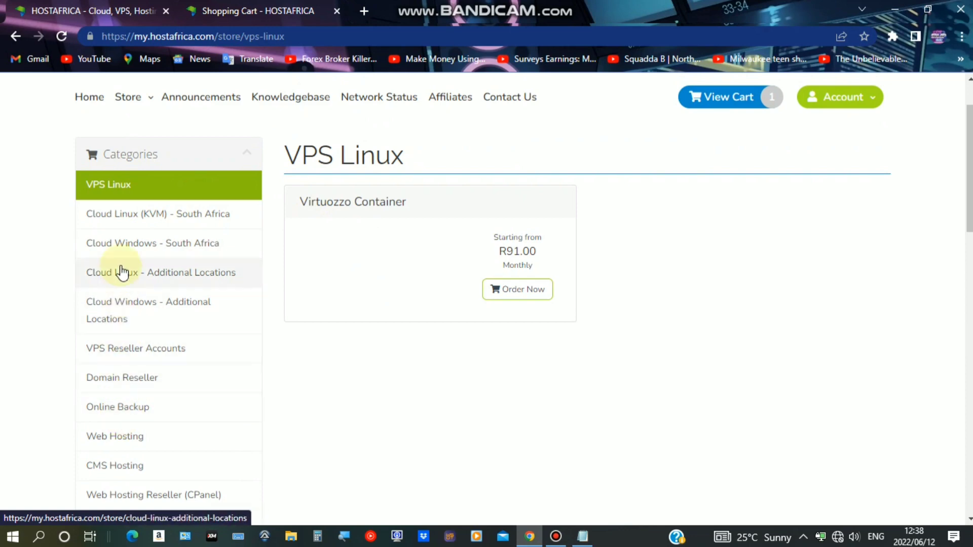
{"action": "scroll", "coordinate": [126, 254], "scroll_direction": "down", "scroll_amount": 2}
{"action": "left_click", "coordinate": [120, 365]}
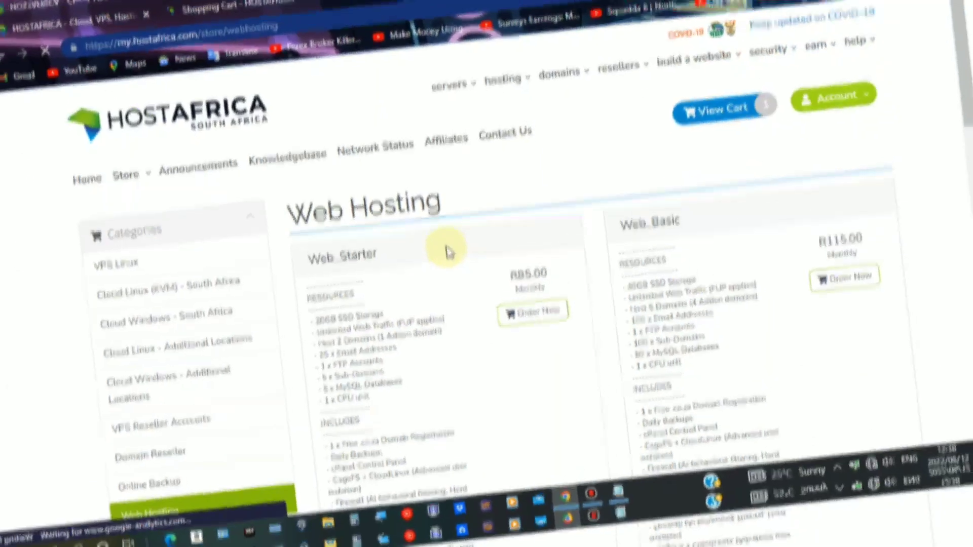
Order the Web_Basic hosting plan at R115.00 per month
{"action": "scroll", "coordinate": [411, 226], "scroll_direction": "down", "scroll_amount": 2}
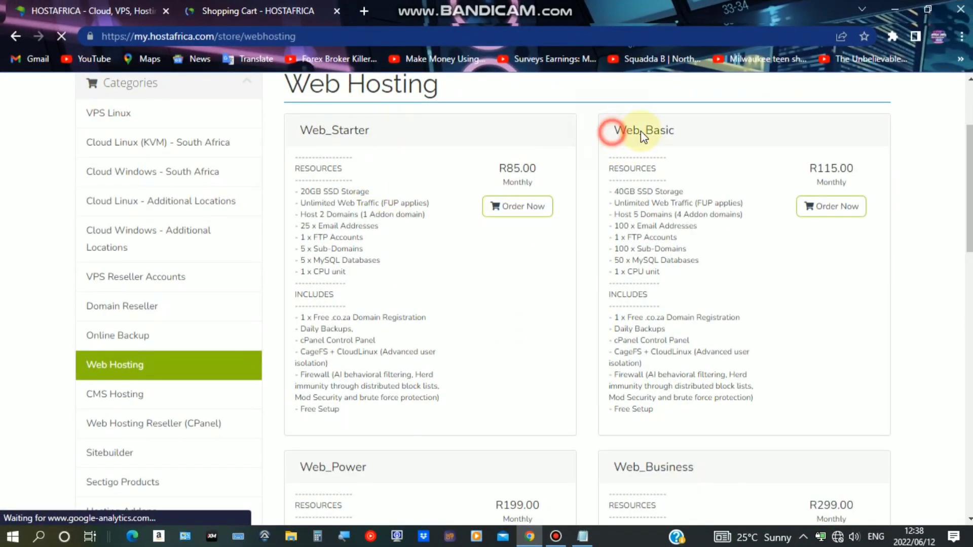
{"action": "mouse_move", "coordinate": [642, 136]}
{"action": "left_mouse_down"}
{"action": "mouse_move", "coordinate": [671, 135]}
{"action": "mouse_move", "coordinate": [654, 133]}
{"action": "left_mouse_up"}
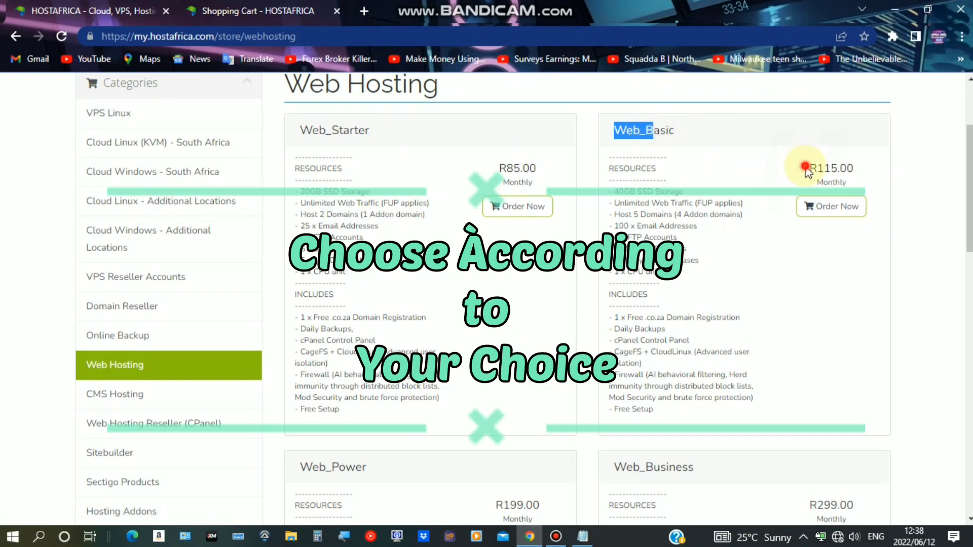
{"action": "left_click_drag", "start_coordinate": [807, 169], "coordinate": [829, 166]}
{"action": "scroll", "coordinate": [749, 217], "scroll_direction": "down", "scroll_amount": 3}
{"action": "scroll", "coordinate": [830, 214], "scroll_direction": "up", "scroll_amount": 5}
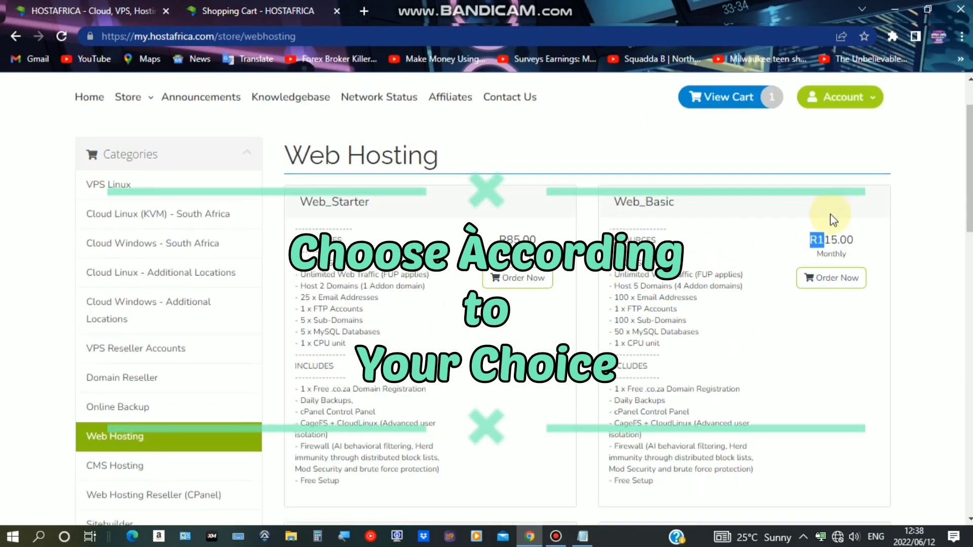
{"action": "left_click", "coordinate": [831, 278]}
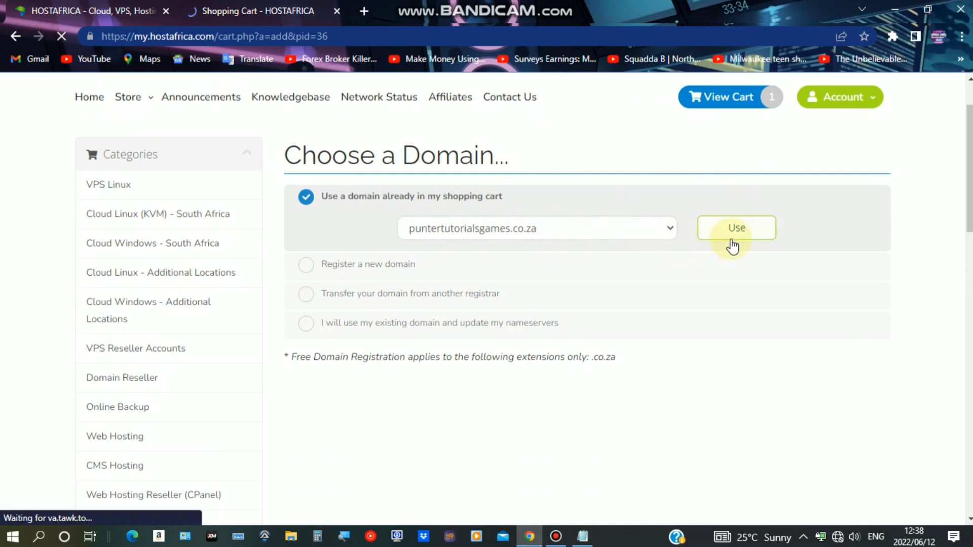
Attach puntertutorialsgames.co.za from the shopping cart to the Web_Basic plan
{"action": "left_click", "coordinate": [748, 229]}
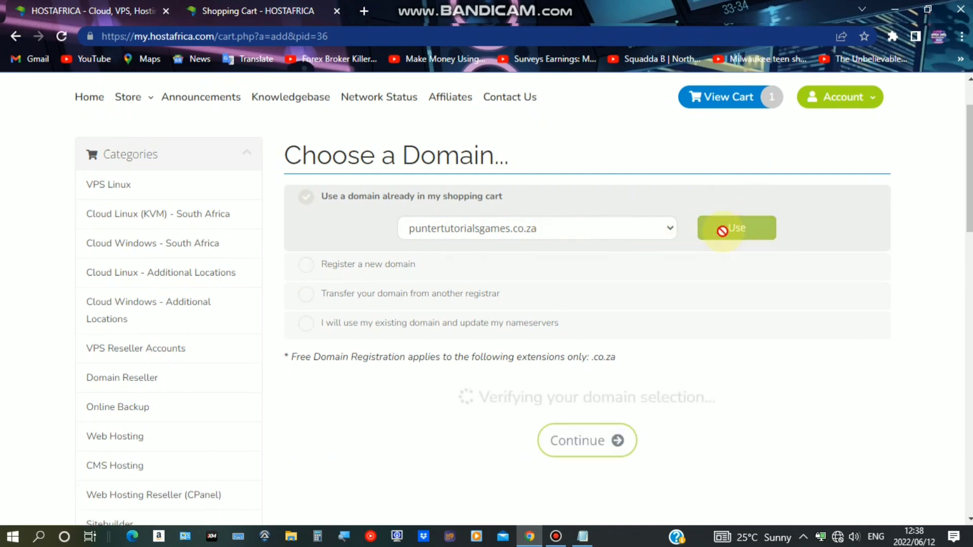
{"action": "left_click_drag", "start_coordinate": [260, 148], "coordinate": [423, 154]}
{"action": "left_click_drag", "start_coordinate": [502, 160], "coordinate": [278, 147]}
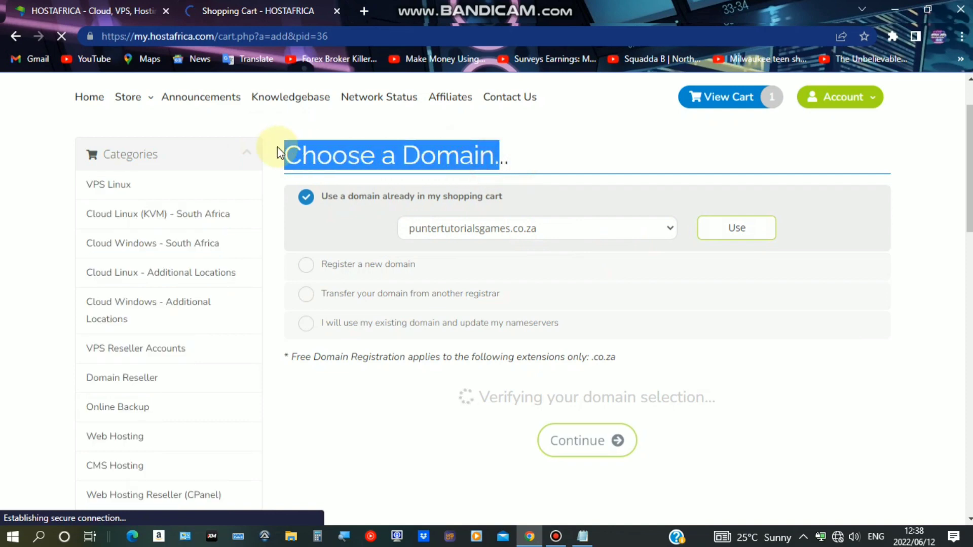
{"action": "scroll", "coordinate": [509, 275], "scroll_direction": "down", "scroll_amount": 10}
{"action": "scroll", "coordinate": [512, 268], "scroll_direction": "up", "scroll_amount": 3}
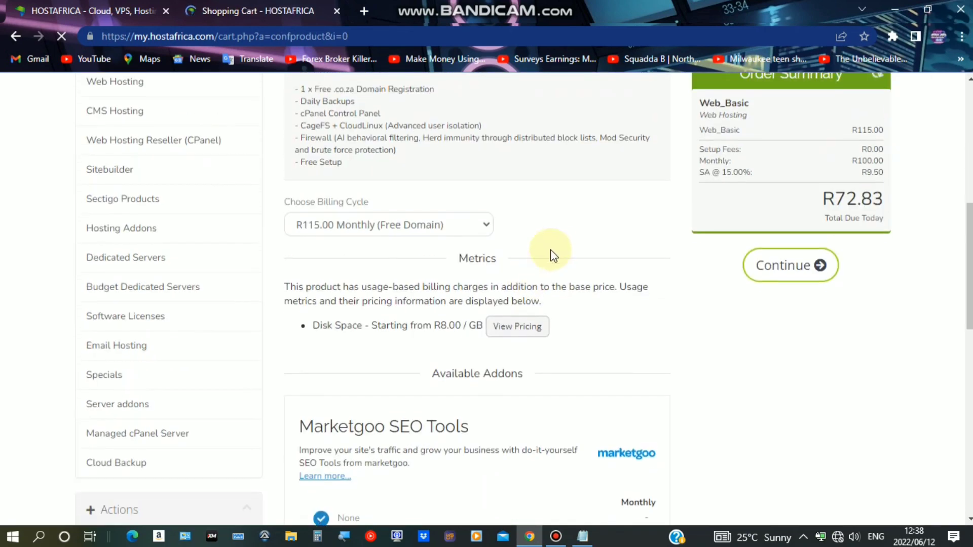
Review the Order Summary's R72.83 total due today and open the account menu
{"action": "left_click_drag", "start_coordinate": [861, 222], "coordinate": [789, 219]}
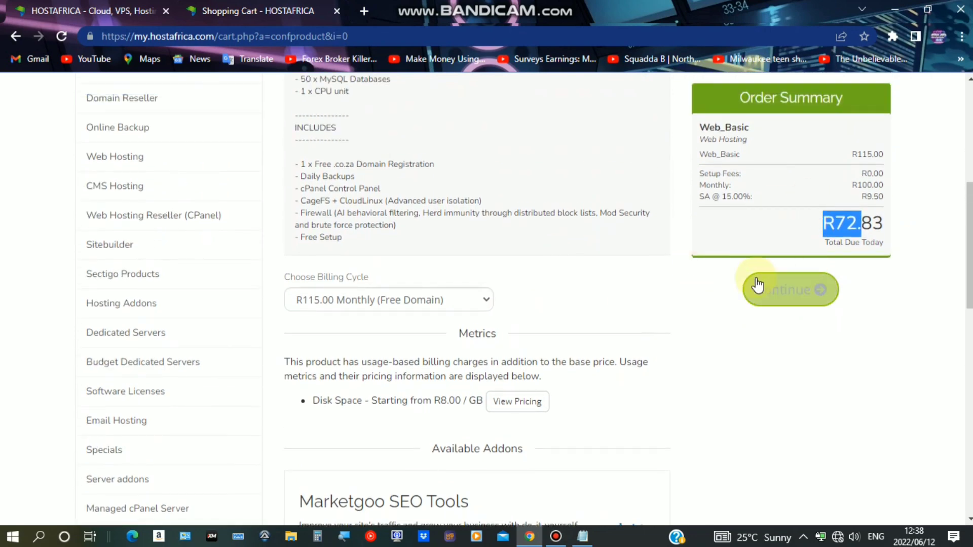
{"action": "scroll", "coordinate": [515, 223], "scroll_direction": "up", "scroll_amount": 7}
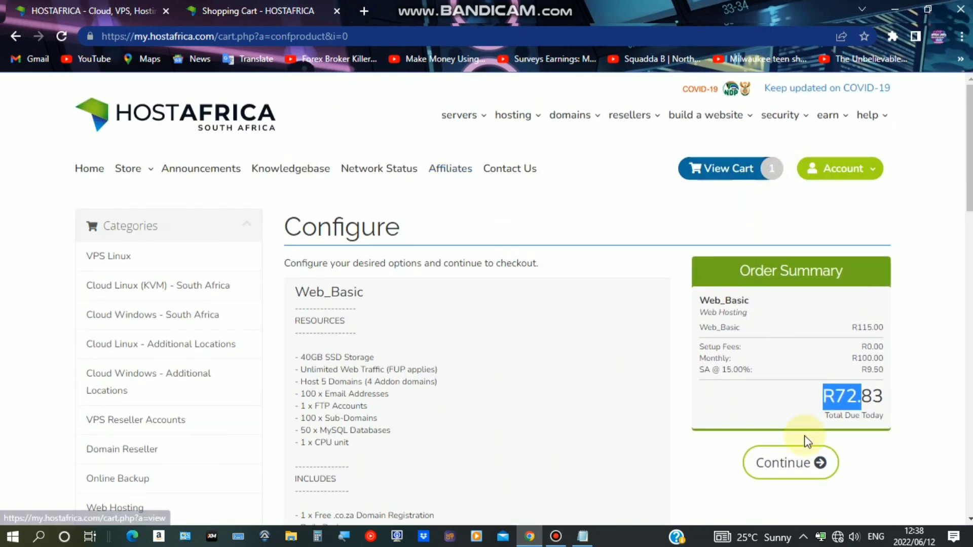
{"action": "scroll", "coordinate": [543, 265], "scroll_direction": "down", "scroll_amount": 6}
{"action": "scroll", "coordinate": [572, 325], "scroll_direction": "down", "scroll_amount": 6}
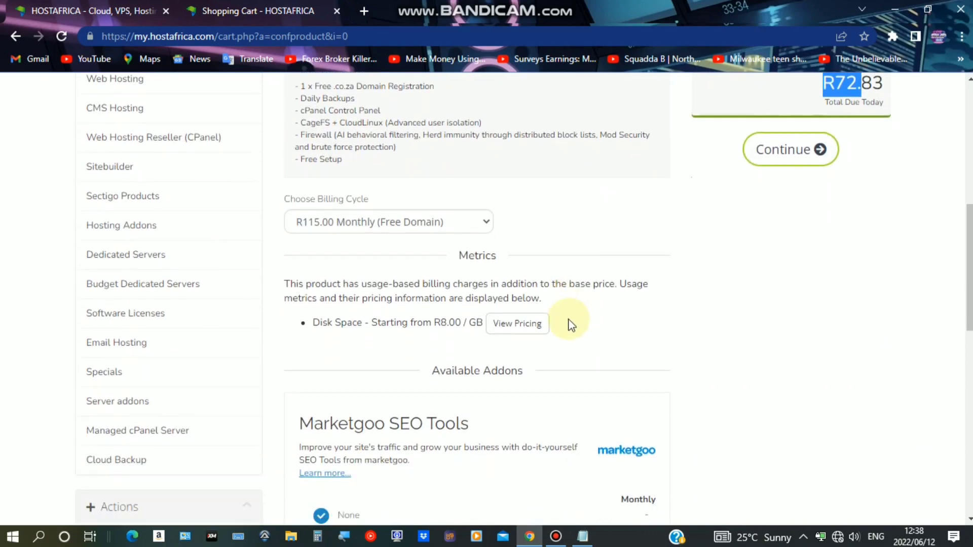
{"action": "scroll", "coordinate": [577, 290], "scroll_direction": "up", "scroll_amount": 9}
{"action": "scroll", "coordinate": [615, 255], "scroll_direction": "up", "scroll_amount": 3}
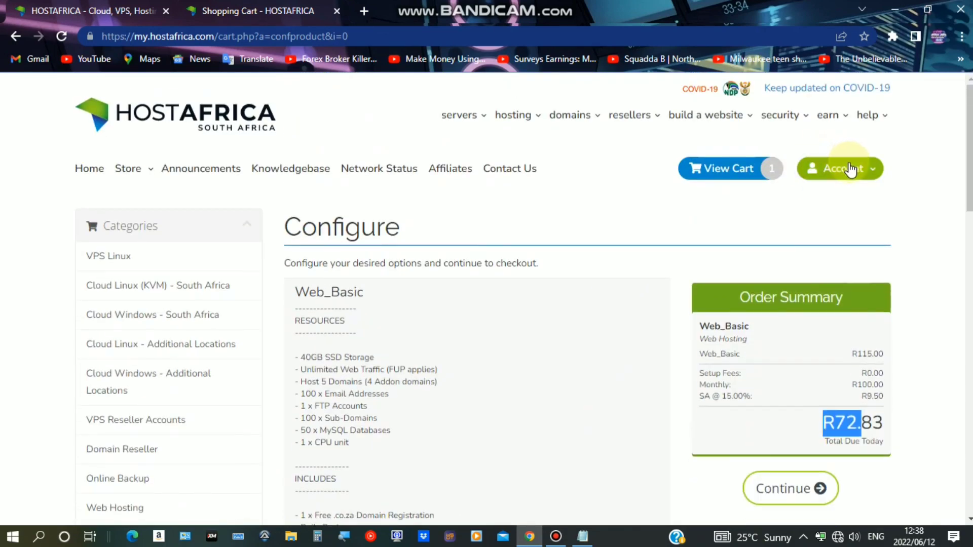
{"action": "left_click", "coordinate": [841, 168]}
Sign in to the HostAfrica account and reach the Client Area dashboard
{"action": "left_click", "coordinate": [831, 196]}
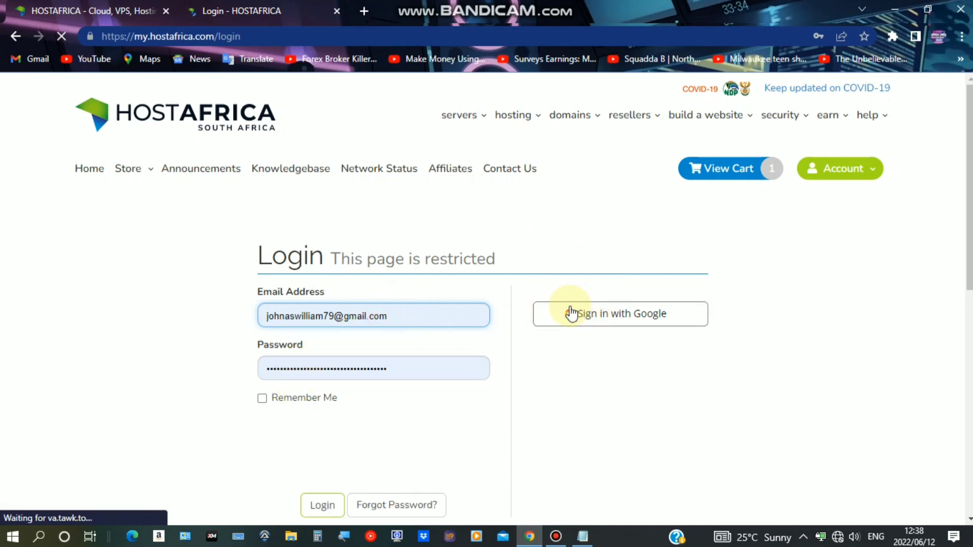
{"action": "left_click", "coordinate": [556, 536]}
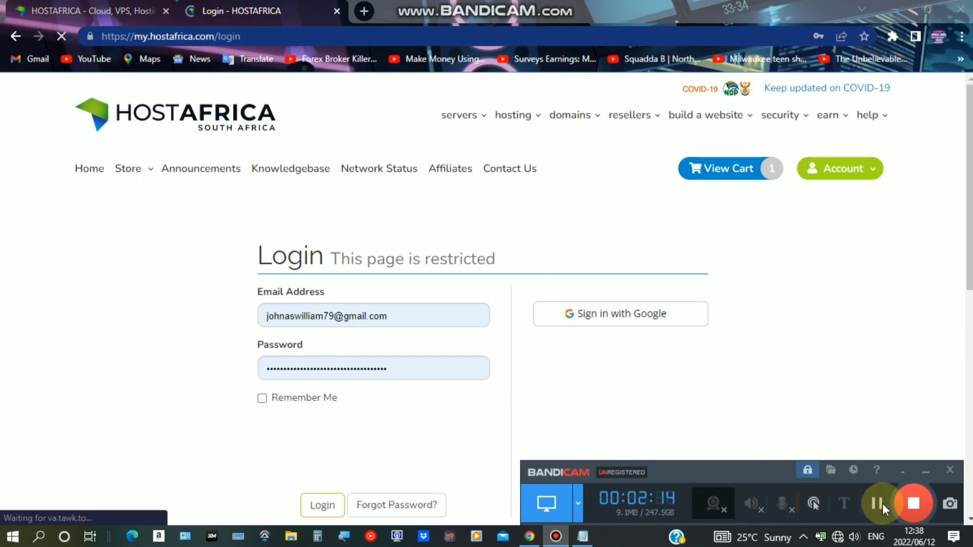
{"action": "left_click", "coordinate": [183, 231]}
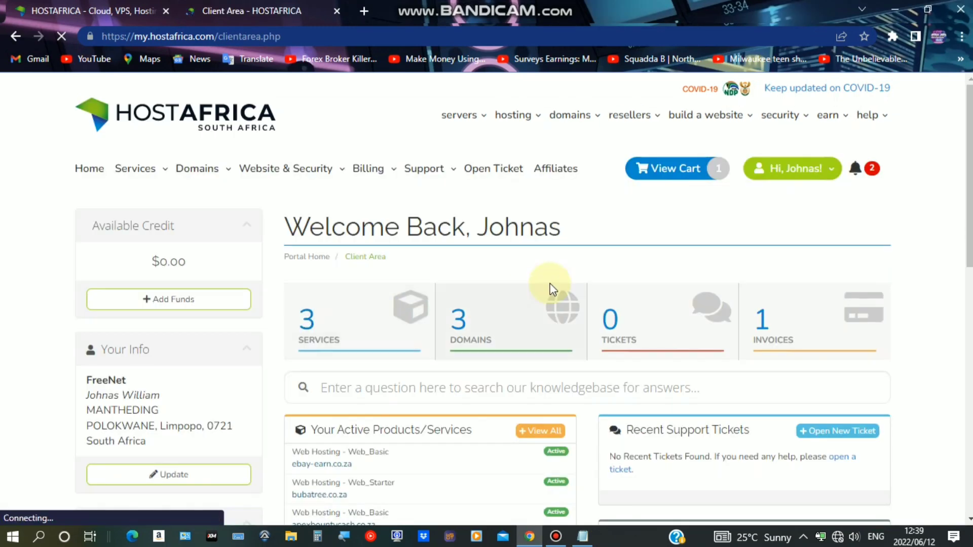
Open the ebay-earn.co.za Web_Basic hosting service's Product Details page
{"action": "scroll", "coordinate": [449, 354], "scroll_direction": "down", "scroll_amount": 4}
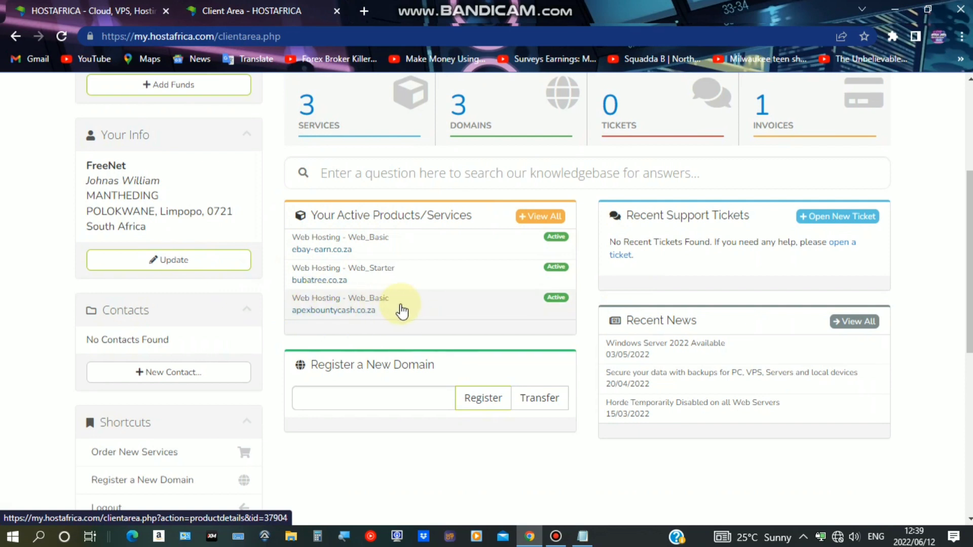
{"action": "left_click", "coordinate": [386, 248]}
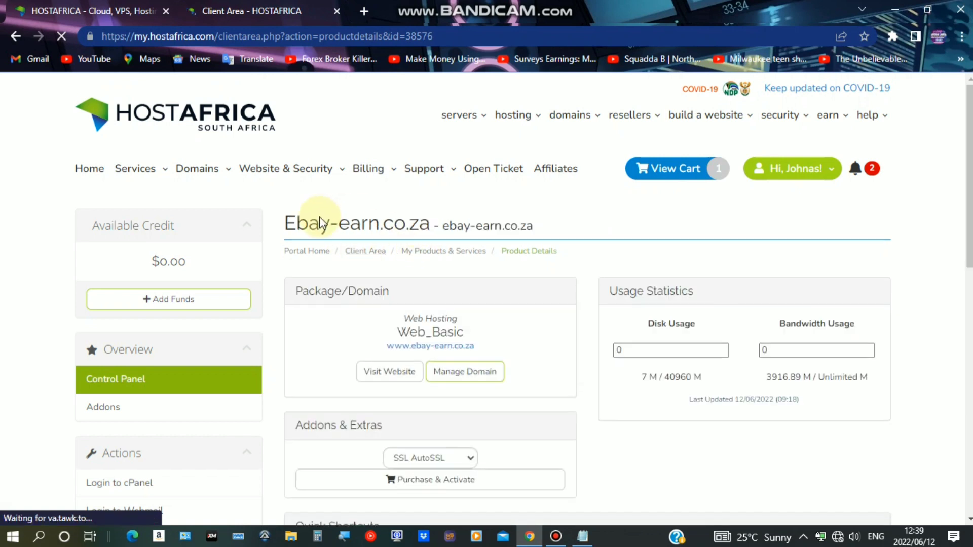
{"action": "left_click_drag", "start_coordinate": [284, 226], "coordinate": [388, 234]}
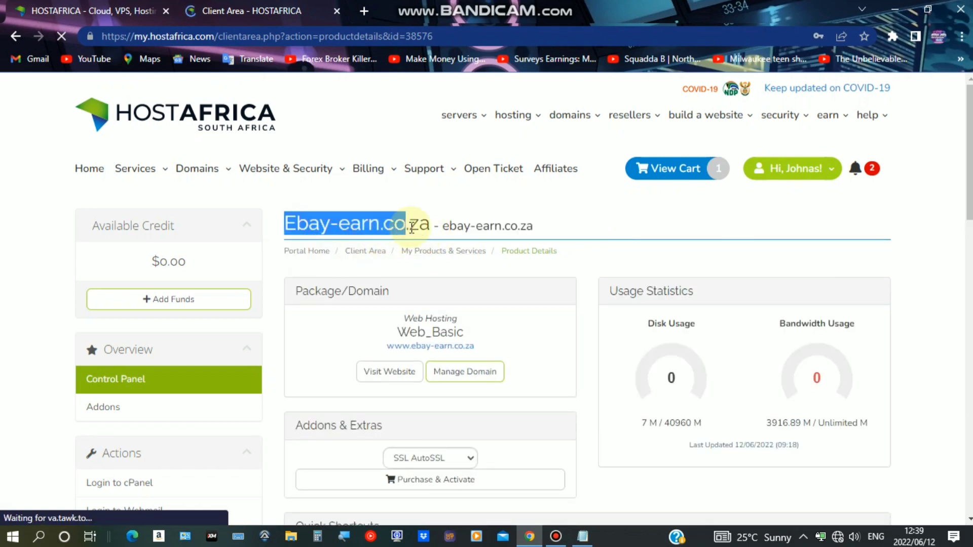
{"action": "left_click", "coordinate": [448, 230]}
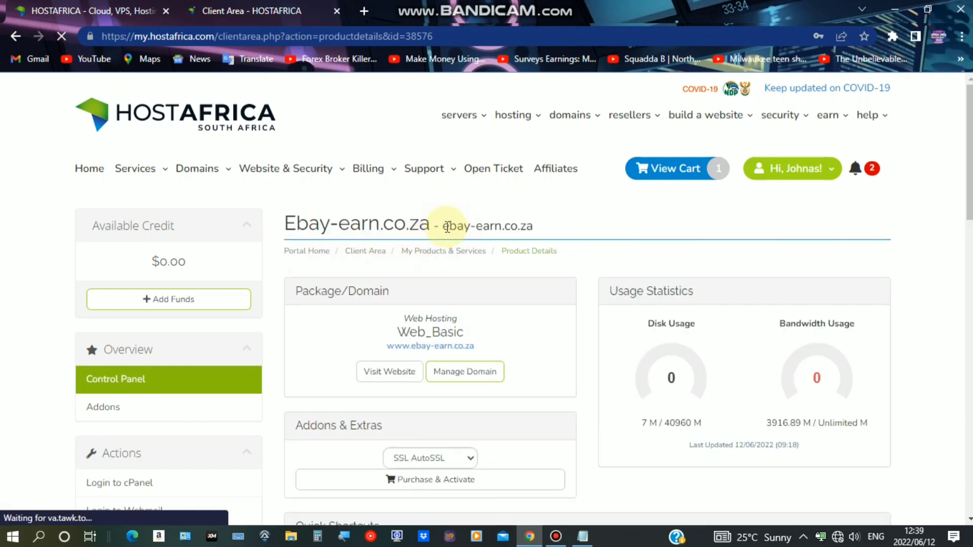
Copy the domain name ebay-earn.co.za shown beside the page title
{"action": "left_click_drag", "start_coordinate": [447, 226], "coordinate": [533, 226]}
{"action": "right_click", "coordinate": [532, 226]}
{"action": "left_click", "coordinate": [571, 242]}
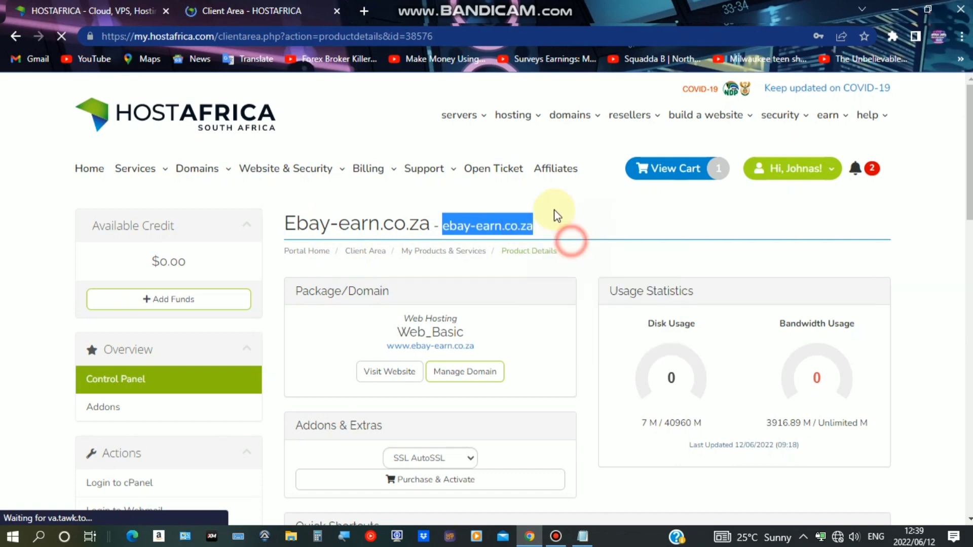
{"action": "left_click", "coordinate": [363, 10]}
Load the copied domain ebay-earn.co.za in the new tab
{"action": "right_click", "coordinate": [367, 33]}
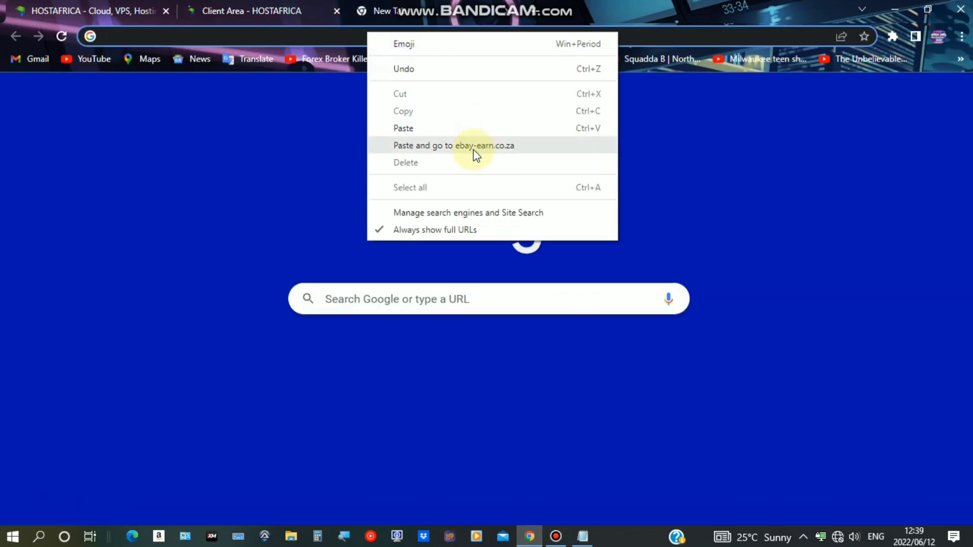
{"action": "left_click", "coordinate": [476, 146]}
{"action": "left_click", "coordinate": [307, 9]}
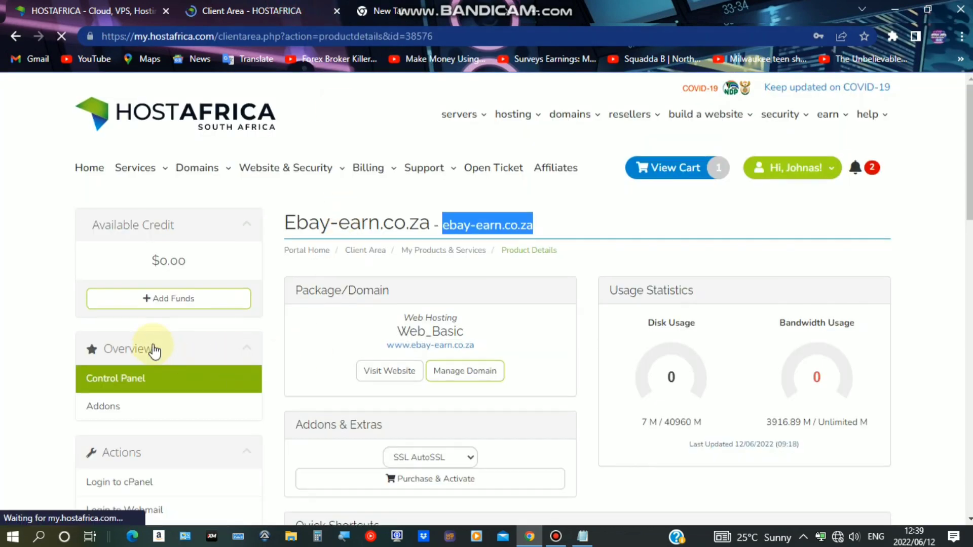
{"action": "scroll", "coordinate": [182, 304], "scroll_direction": "down", "scroll_amount": 5}
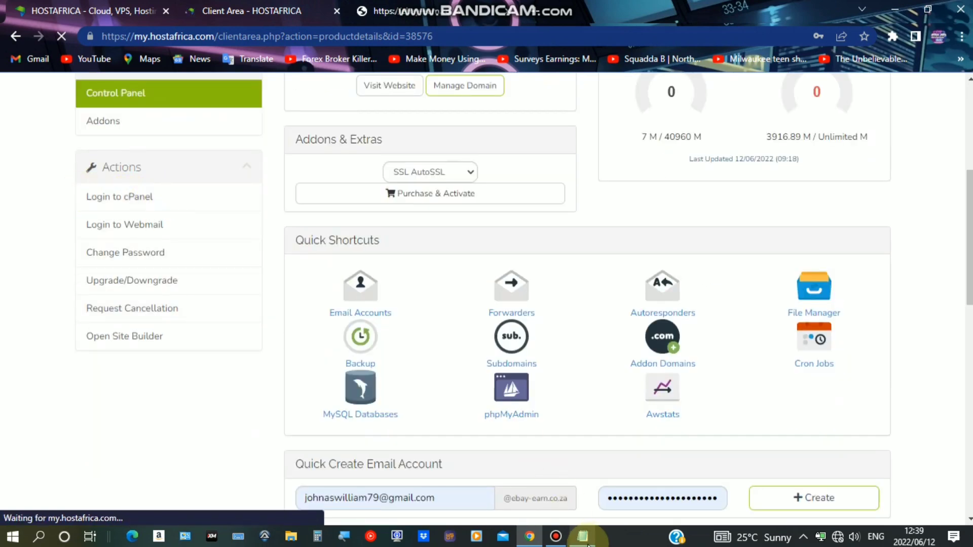
Copy the MediaFire script download link from the Notepad setup notes
{"action": "left_click", "coordinate": [583, 538]}
{"action": "left_click_drag", "start_coordinate": [398, 138], "coordinate": [712, 151]}
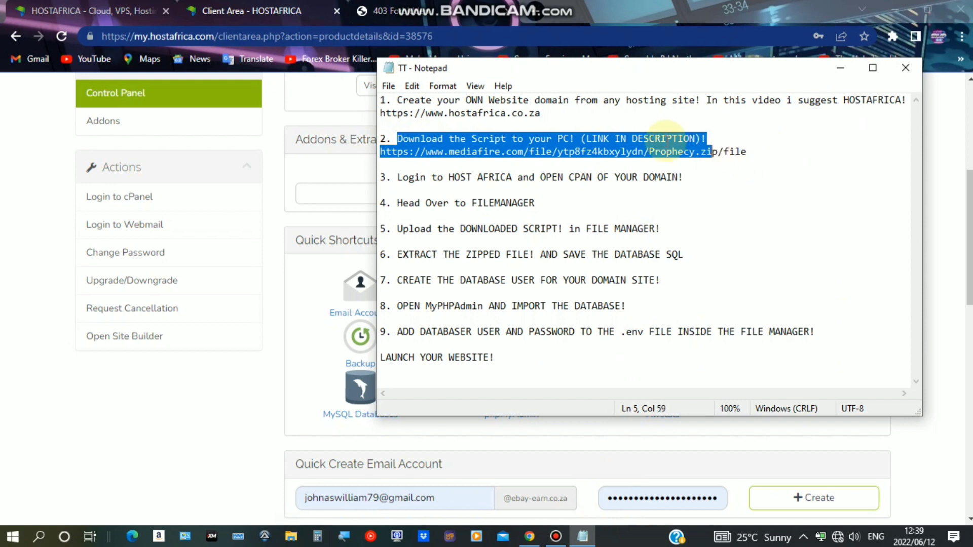
{"action": "left_click", "coordinate": [428, 151]}
{"action": "left_click_drag", "start_coordinate": [385, 152], "coordinate": [722, 161]}
{"action": "right_click", "coordinate": [717, 150]}
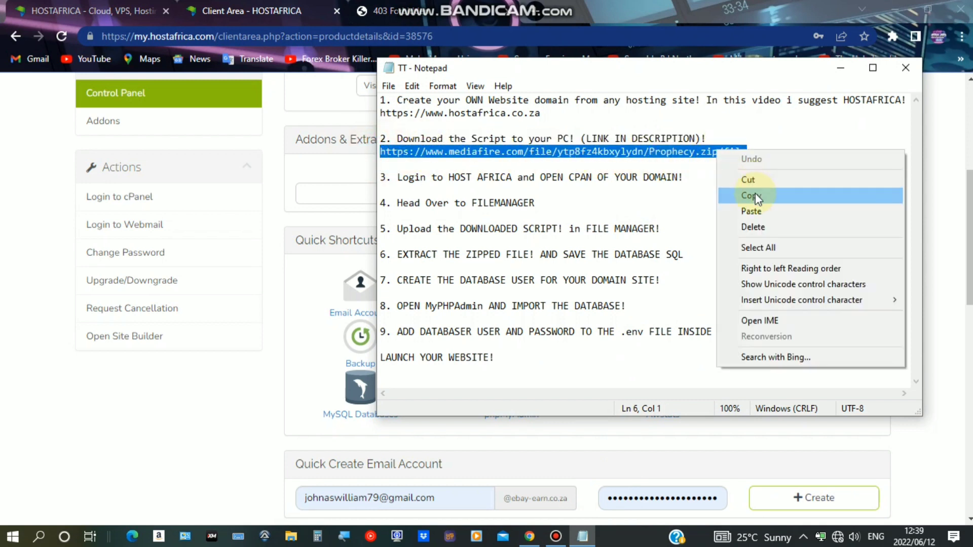
{"action": "left_click", "coordinate": [750, 193]}
{"action": "left_click", "coordinate": [265, 323]}
Confirm ebay-earn.co.za returns 403 Forbidden and close that tab
{"action": "left_click", "coordinate": [401, 11]}
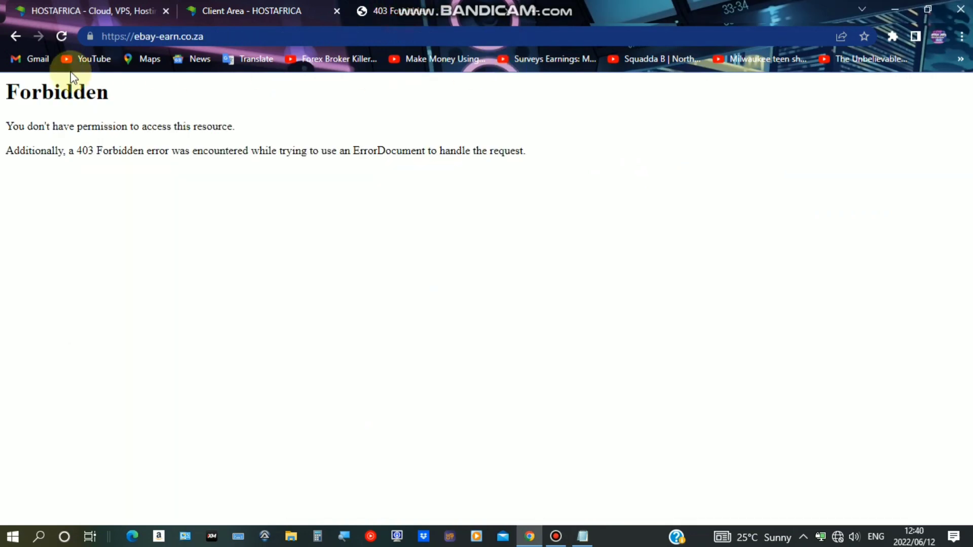
{"action": "left_click_drag", "start_coordinate": [6, 93], "coordinate": [483, 146]}
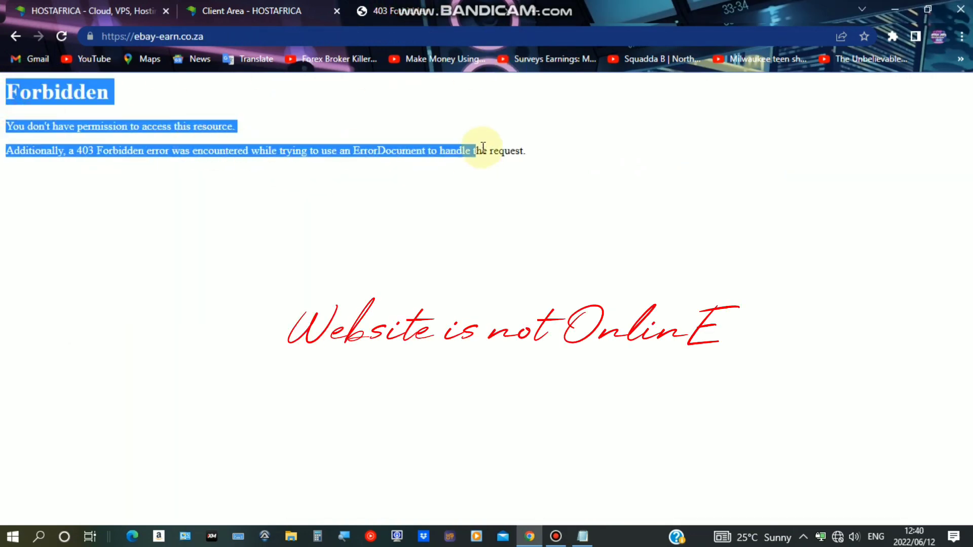
{"action": "left_click", "coordinate": [508, 11]}
Paste the MediaFire link into a new tab and load it
{"action": "left_click", "coordinate": [361, 7]}
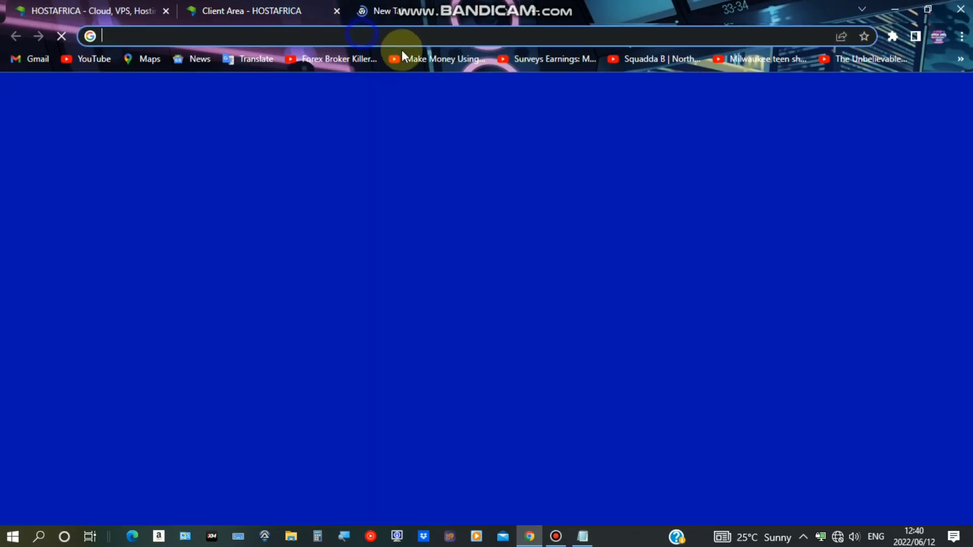
{"action": "right_click", "coordinate": [379, 36]}
{"action": "left_click", "coordinate": [471, 152]}
{"action": "key", "text": "ctrl+shift+Tab"}
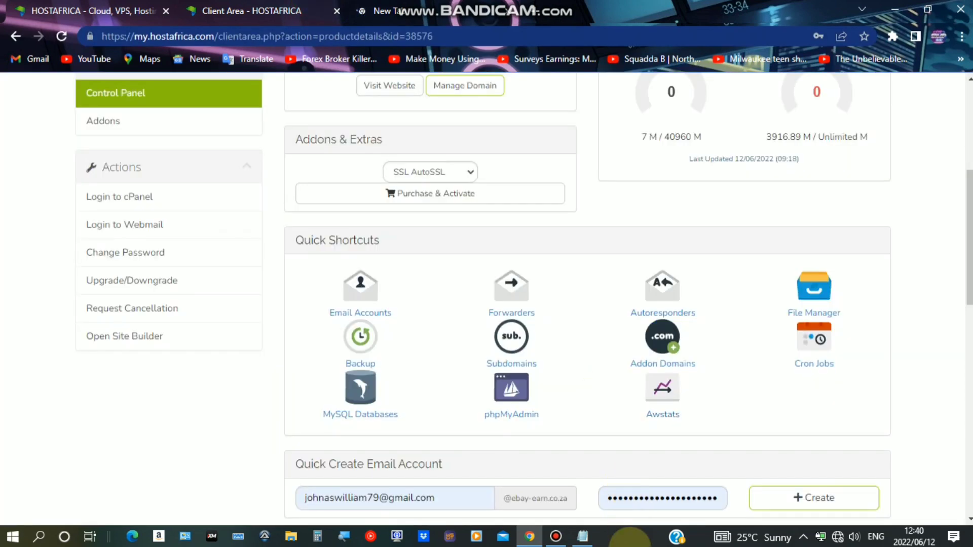
{"action": "left_click", "coordinate": [583, 536]}
Reselect the MediaFire link in the notes and switch to the MediaFire tab
{"action": "left_click", "coordinate": [425, 152]}
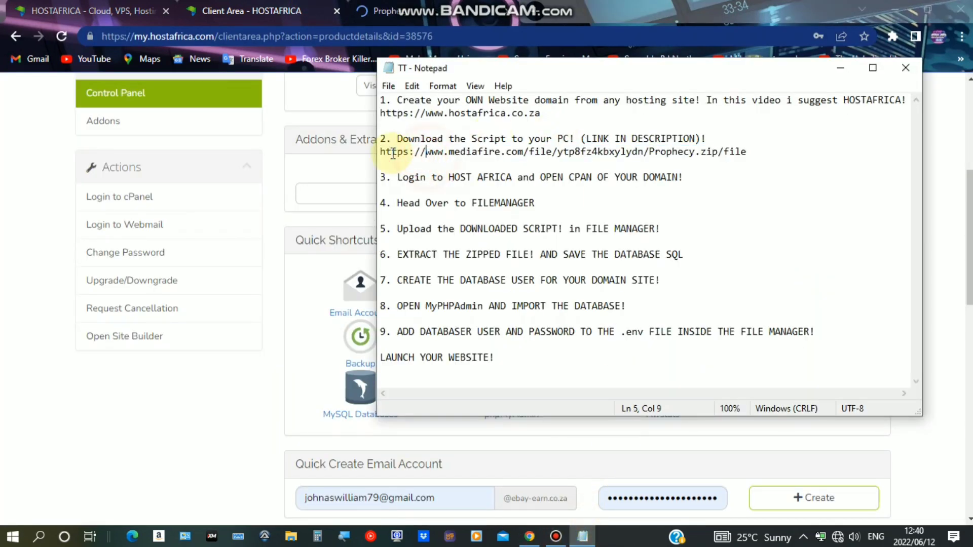
{"action": "left_click_drag", "start_coordinate": [382, 151], "coordinate": [768, 157]}
{"action": "left_click", "coordinate": [738, 152]}
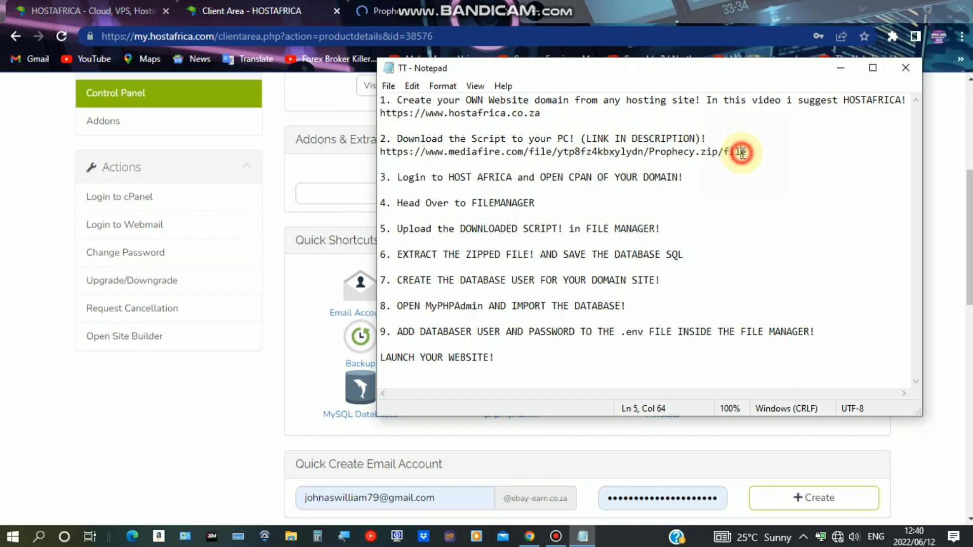
{"action": "left_click", "coordinate": [228, 321]}
{"action": "left_click", "coordinate": [406, 7]}
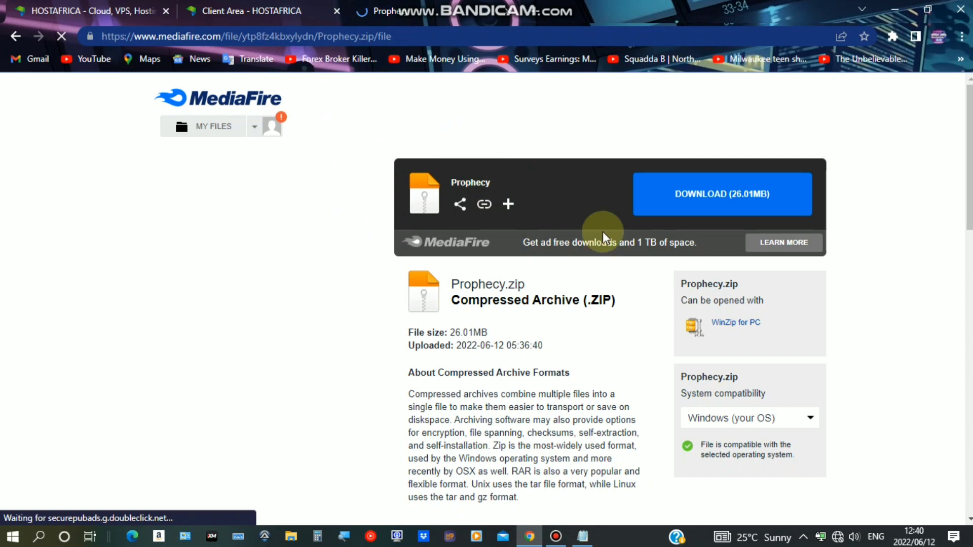
Start the Prophecy.zip download, cancel it, then close the downloads bar and tab
{"action": "left_click", "coordinate": [728, 200]}
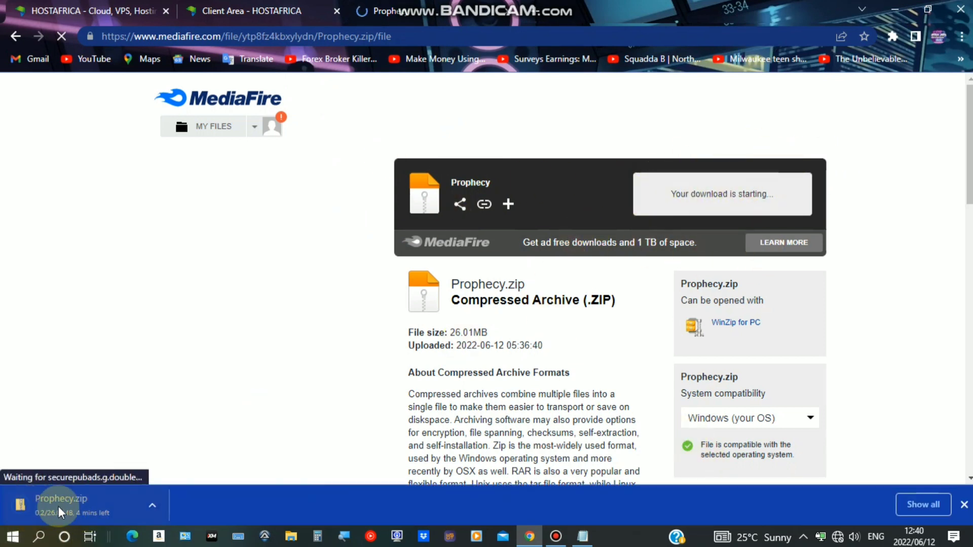
{"action": "left_click", "coordinate": [151, 507]}
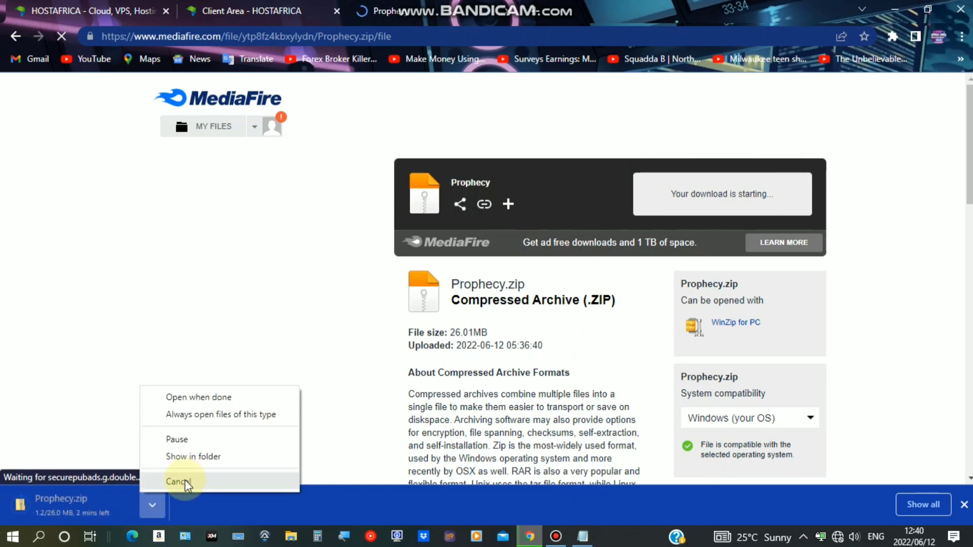
{"action": "left_click", "coordinate": [184, 479]}
{"action": "left_click", "coordinate": [964, 504]}
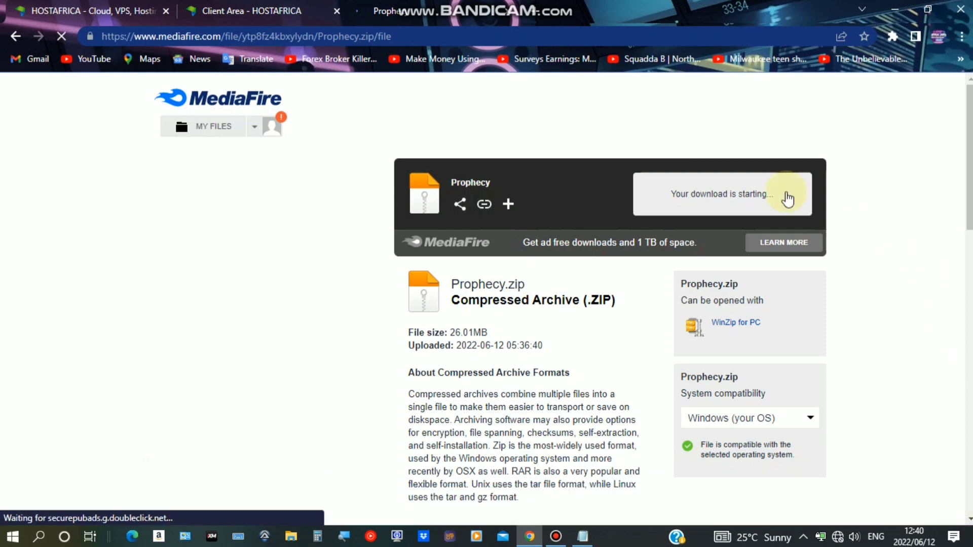
{"action": "left_click", "coordinate": [512, 13]}
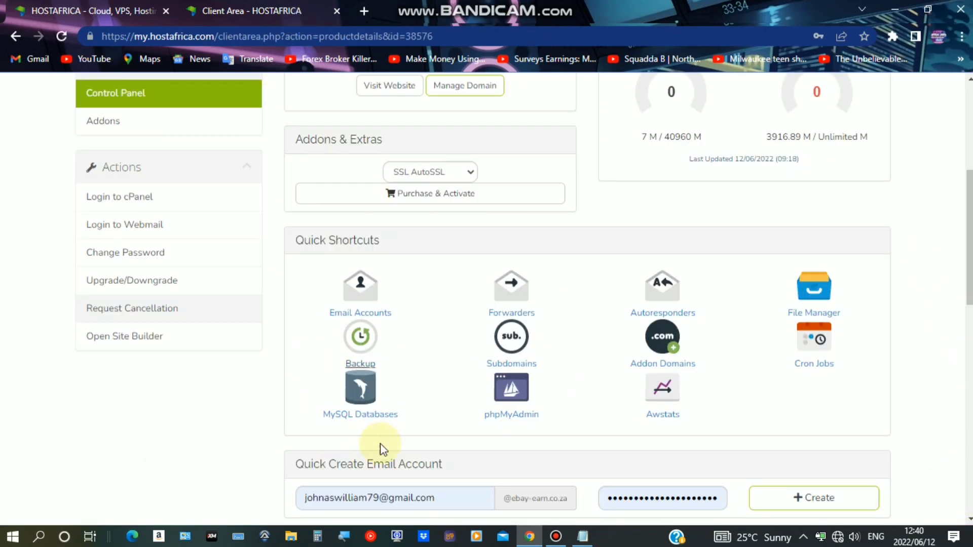
Review the cPanel login and FILEMANAGER steps in the setup notes
{"action": "left_click", "coordinate": [584, 538]}
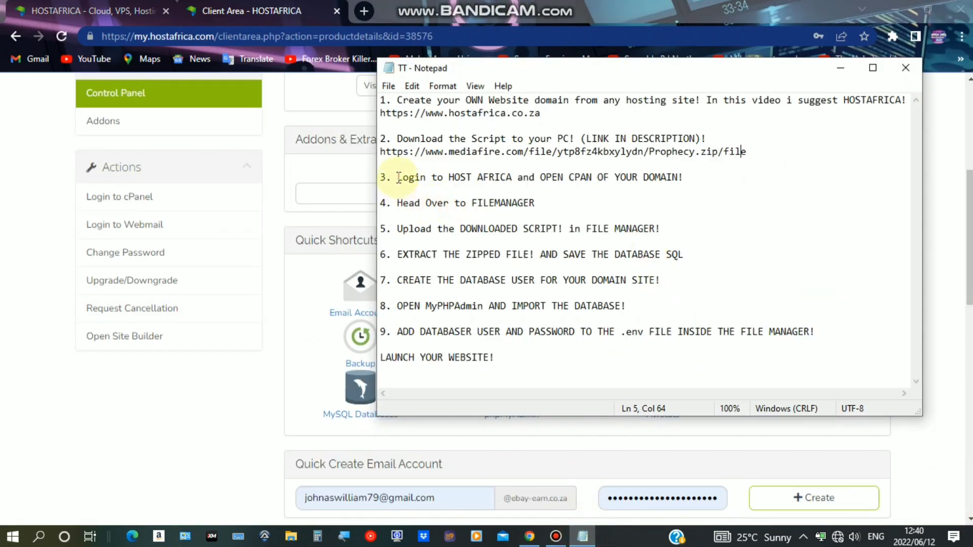
{"action": "left_click_drag", "start_coordinate": [398, 177], "coordinate": [681, 181]}
{"action": "left_click", "coordinate": [710, 186]}
{"action": "left_click_drag", "start_coordinate": [396, 203], "coordinate": [542, 202]}
Log in to cPanel from the HostAfrica client area's Actions
{"action": "left_click", "coordinate": [189, 460]}
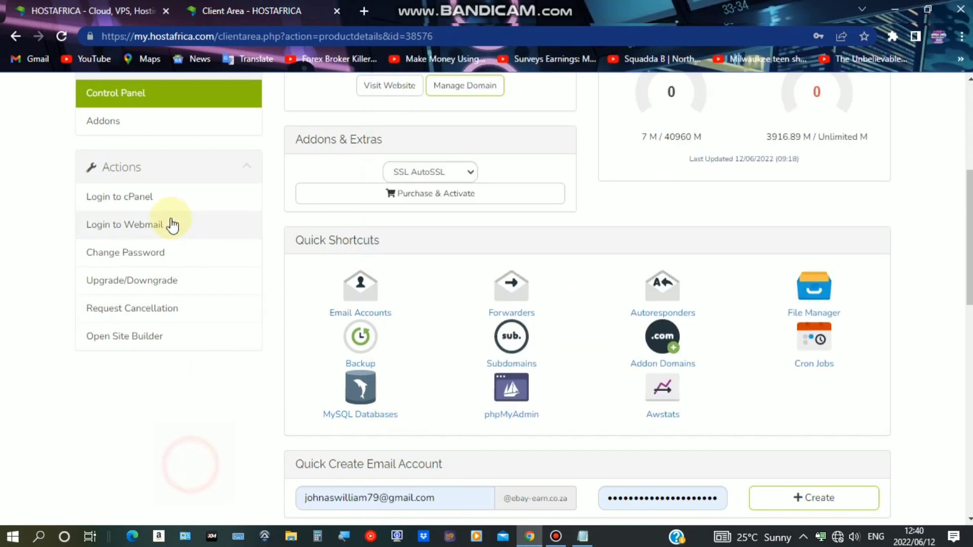
{"action": "left_click", "coordinate": [139, 198]}
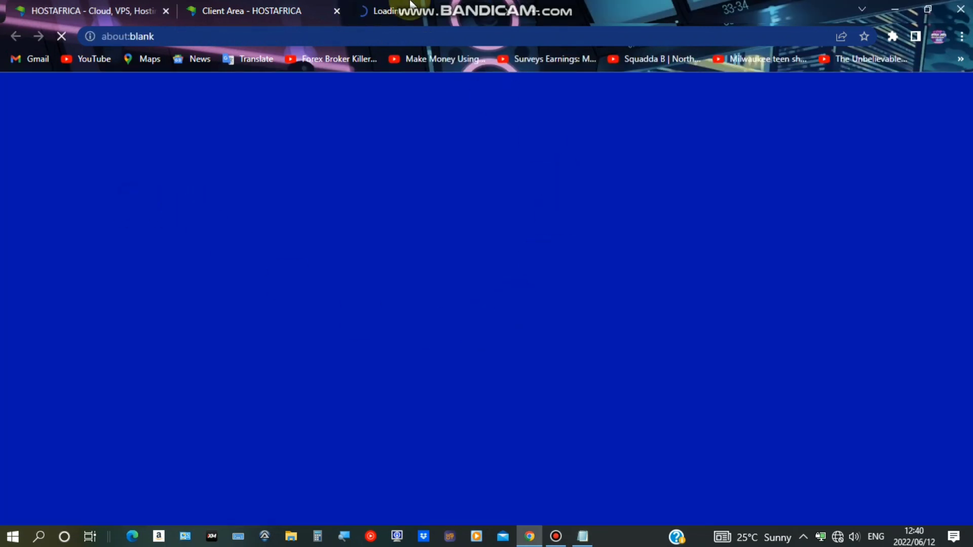
{"action": "left_click", "coordinate": [556, 537]}
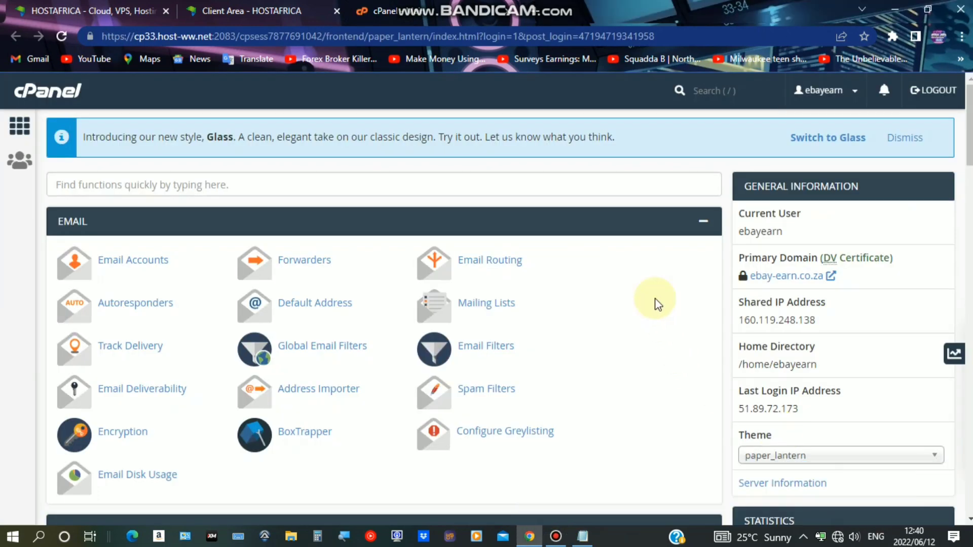
{"action": "scroll", "coordinate": [655, 298], "scroll_direction": "down", "scroll_amount": 10}
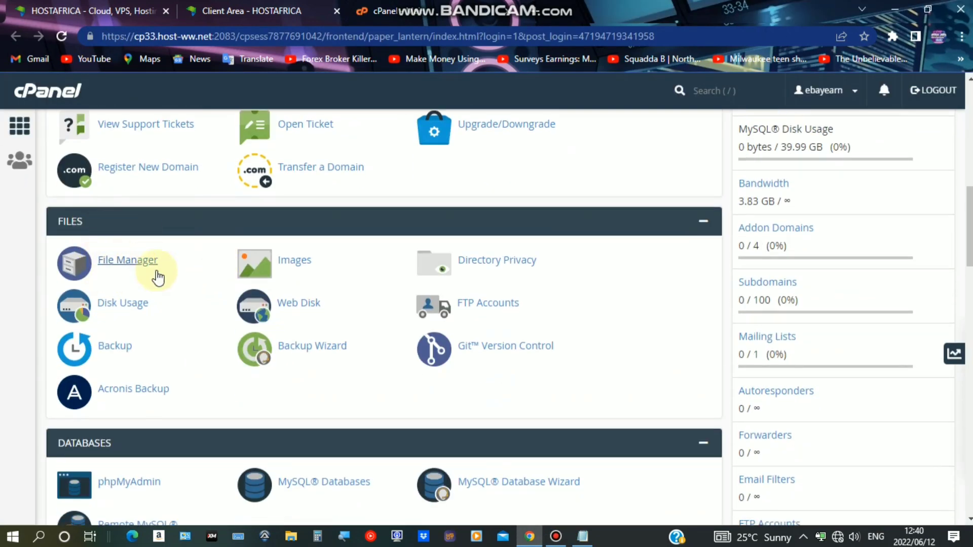
Open File Manager from cPanel's FILES section to view /home/ebayearn
{"action": "left_click", "coordinate": [127, 263]}
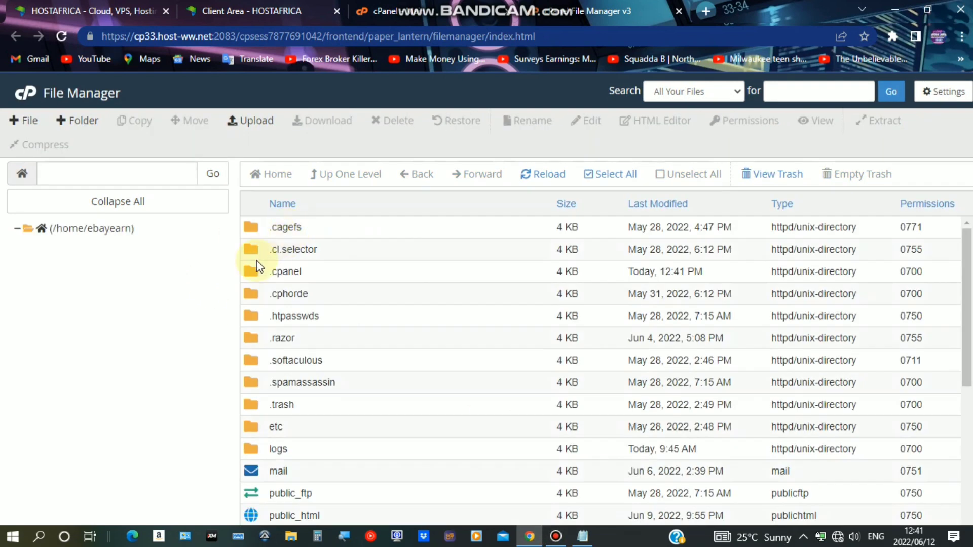
Save File Manager preferences with hidden dotfiles shown and encoding verification dialogs disabled
{"action": "scroll", "coordinate": [314, 316], "scroll_direction": "down", "scroll_amount": 5}
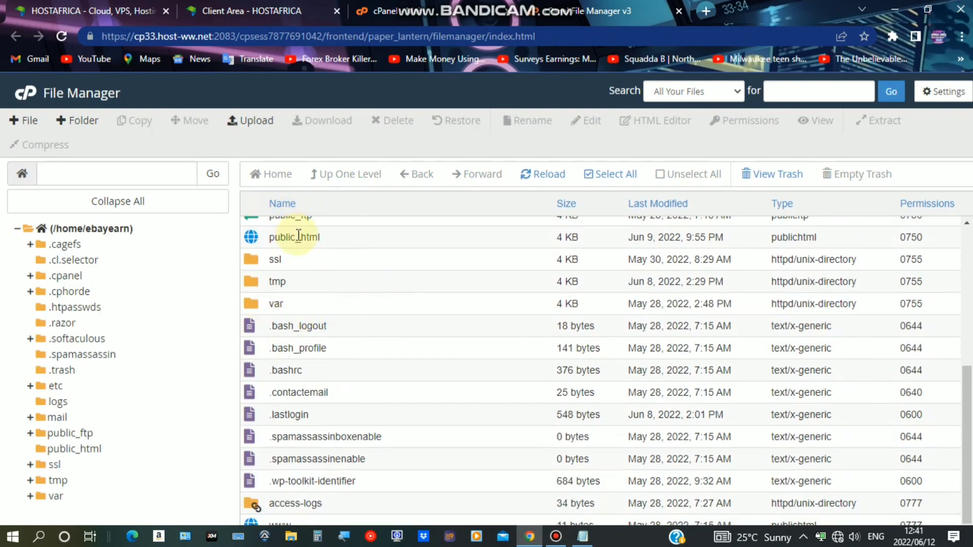
{"action": "left_click", "coordinate": [335, 241]}
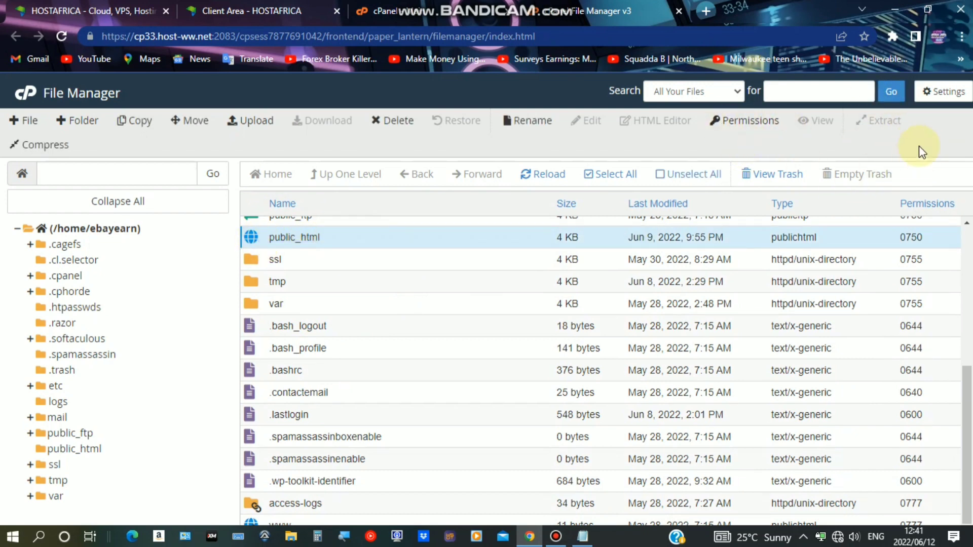
{"action": "left_click", "coordinate": [940, 91]}
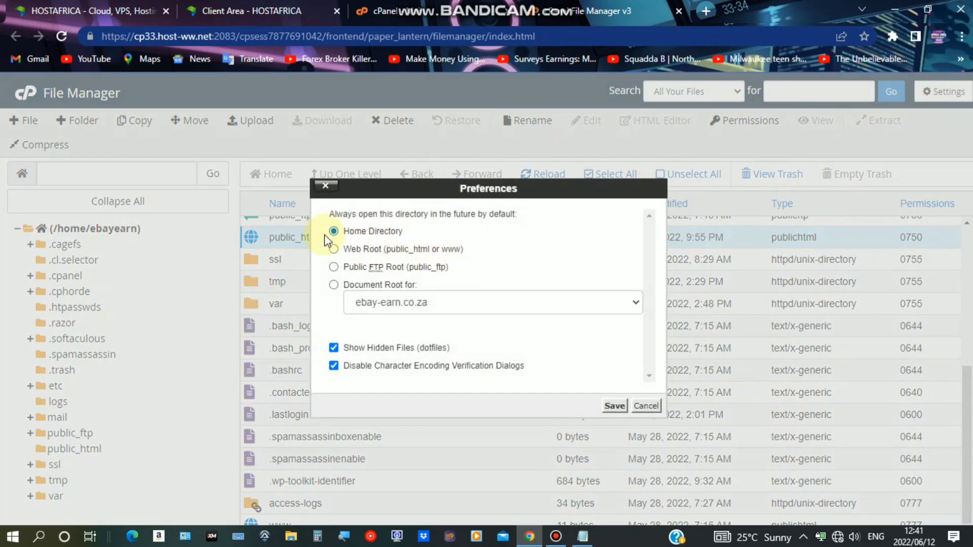
{"action": "left_click", "coordinate": [334, 366]}
{"action": "left_click", "coordinate": [334, 350]}
{"action": "left_click", "coordinate": [334, 366]}
{"action": "left_click", "coordinate": [613, 407]}
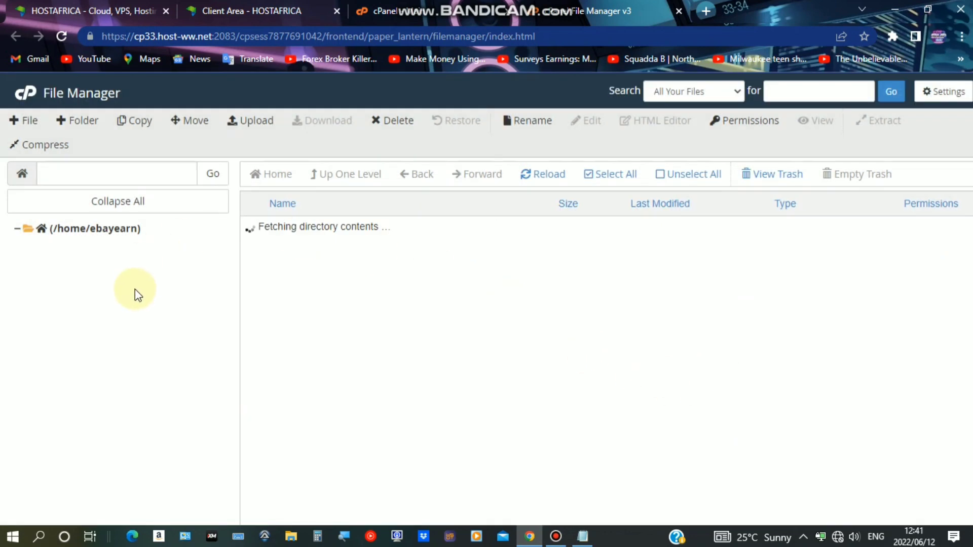
Open the public_html folder and select its .htaccess file
{"action": "scroll", "coordinate": [387, 337], "scroll_direction": "down", "scroll_amount": 5}
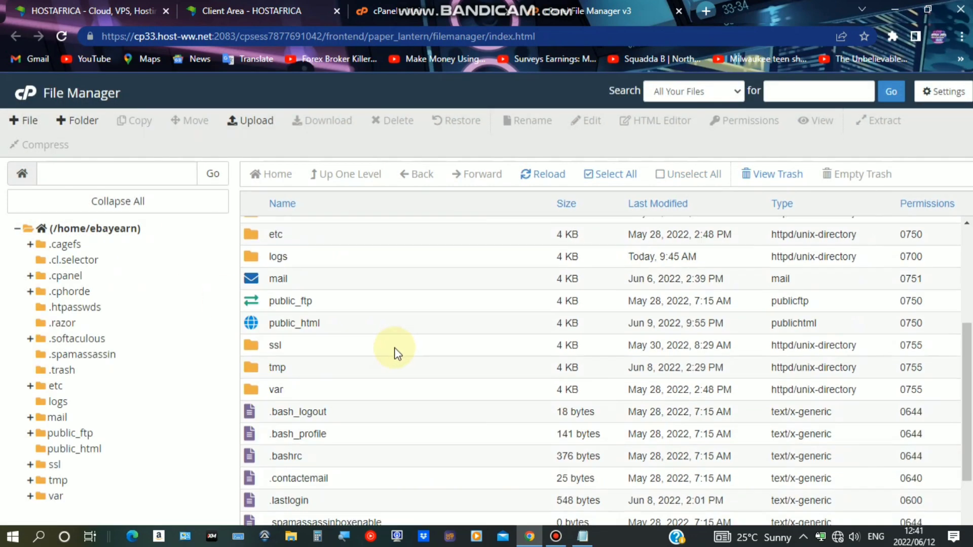
{"action": "left_click", "coordinate": [306, 301]}
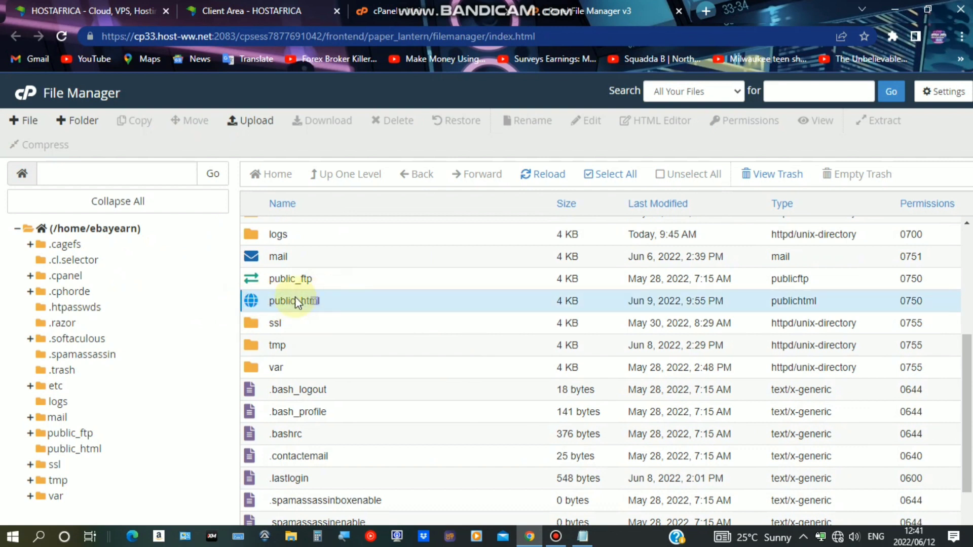
{"action": "left_click", "coordinate": [353, 301]}
{"action": "double_click", "coordinate": [360, 304]}
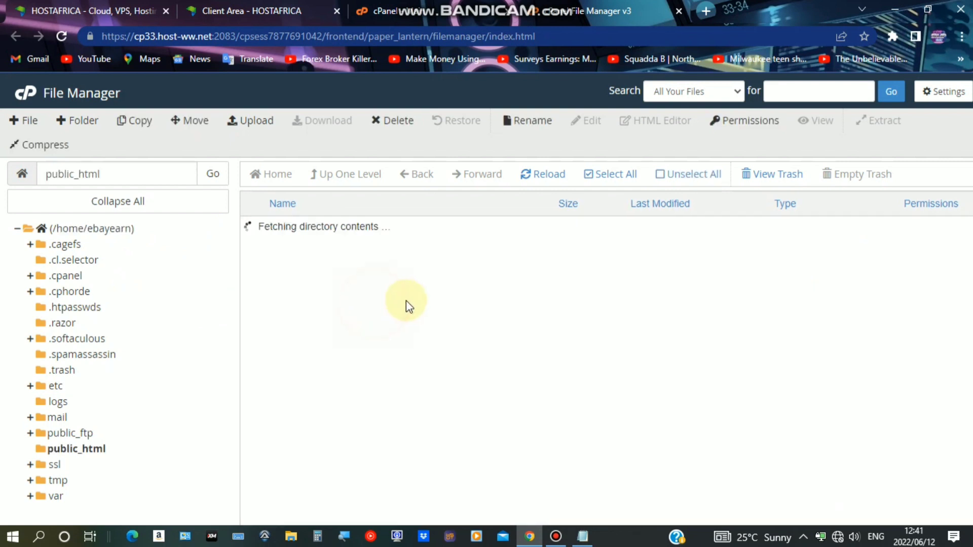
{"action": "left_click", "coordinate": [329, 234]}
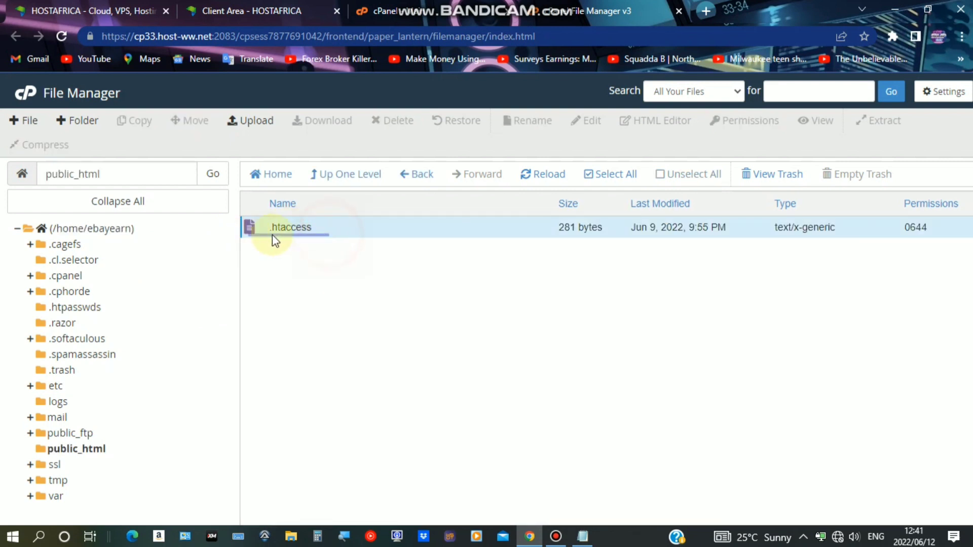
{"action": "left_click", "coordinate": [373, 297]}
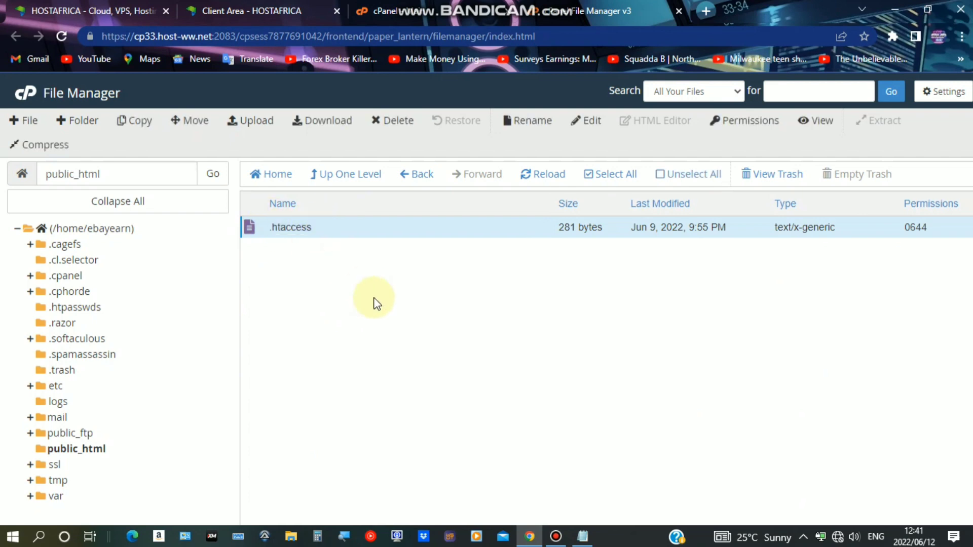
{"action": "left_click", "coordinate": [324, 229]}
{"action": "left_click", "coordinate": [397, 223]}
Permanently delete .htaccess, skipping the trash
{"action": "left_click", "coordinate": [390, 124]}
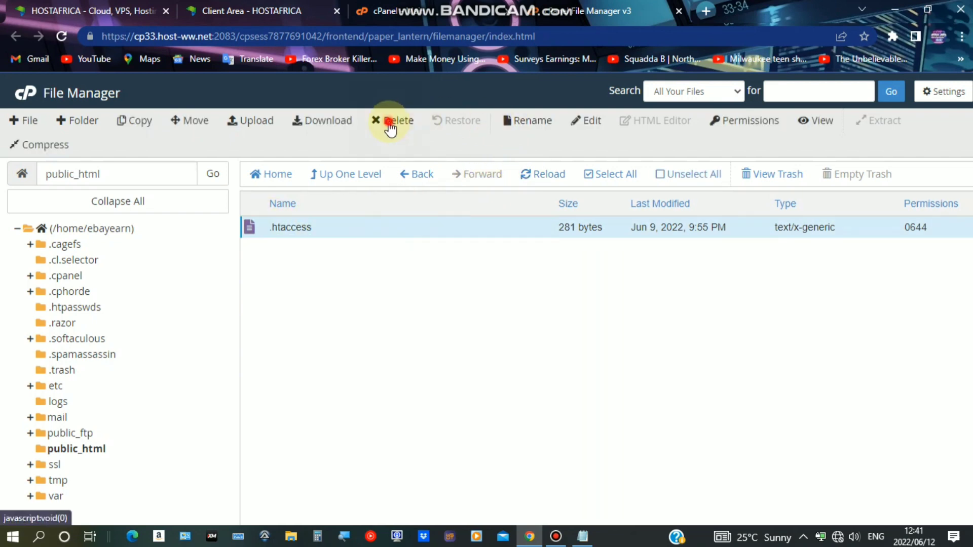
{"action": "left_click_drag", "start_coordinate": [347, 304], "coordinate": [467, 303]}
{"action": "left_click_drag", "start_coordinate": [525, 304], "coordinate": [530, 303]}
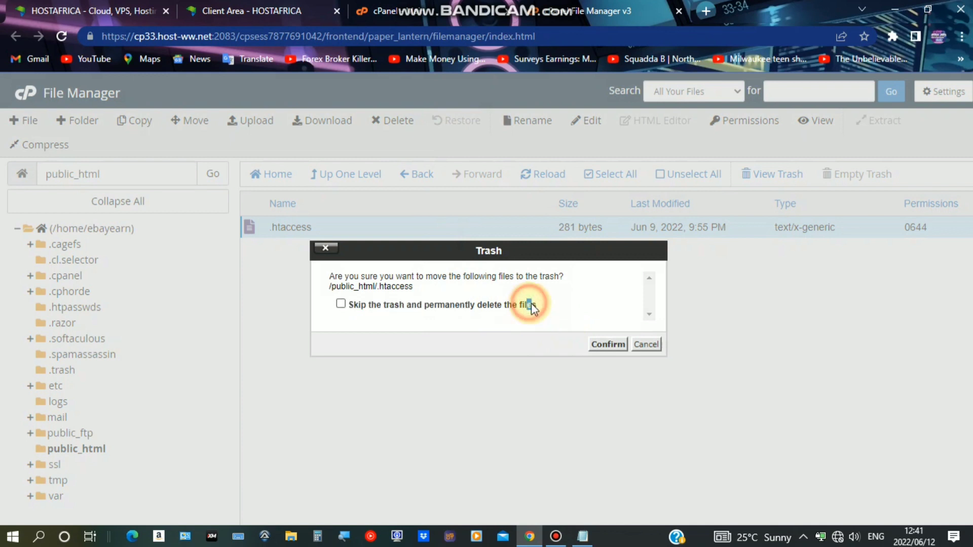
{"action": "left_click", "coordinate": [528, 304]}
{"action": "left_click", "coordinate": [607, 345]}
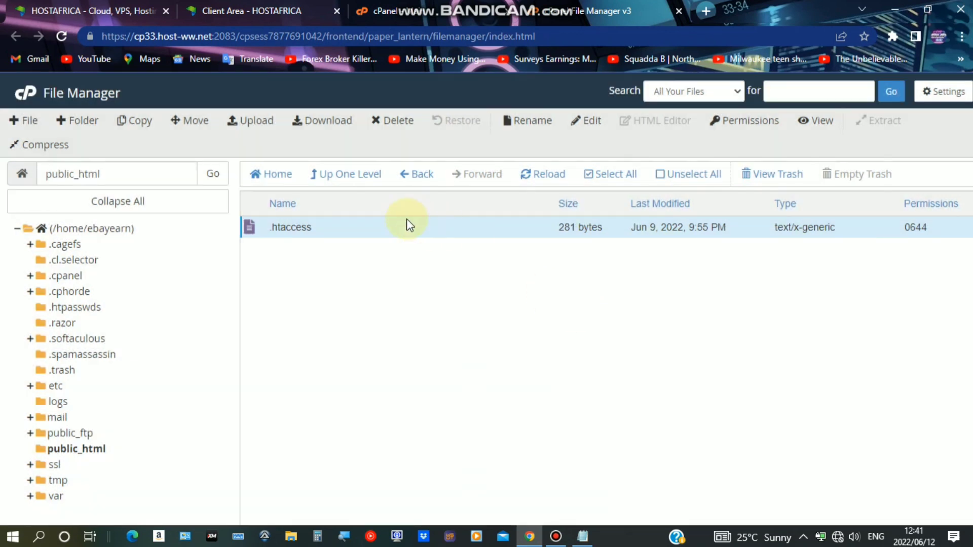
Start a file upload to public_html and browse the file picker to the Windows (C:) drive
{"action": "left_click", "coordinate": [245, 121]}
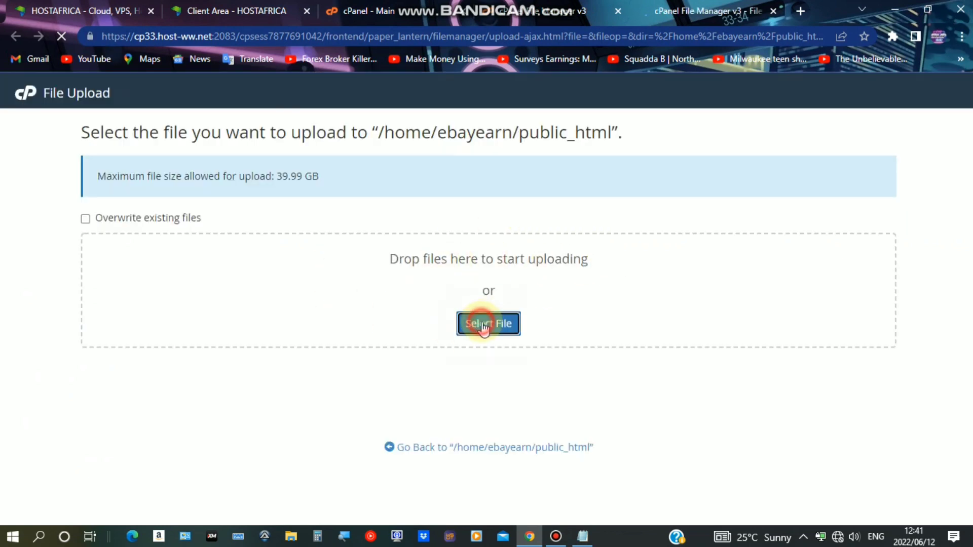
{"action": "left_click", "coordinate": [483, 326]}
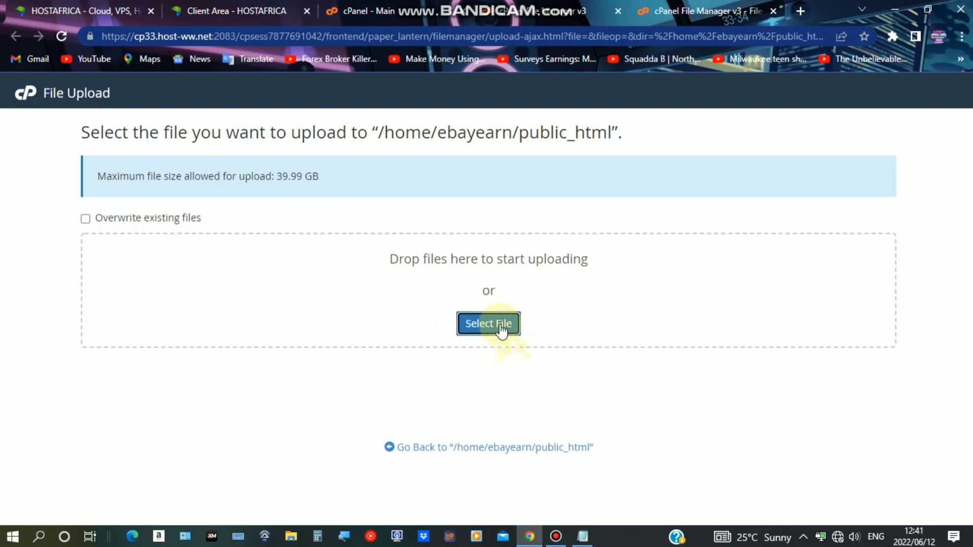
{"action": "left_click", "coordinate": [556, 535]}
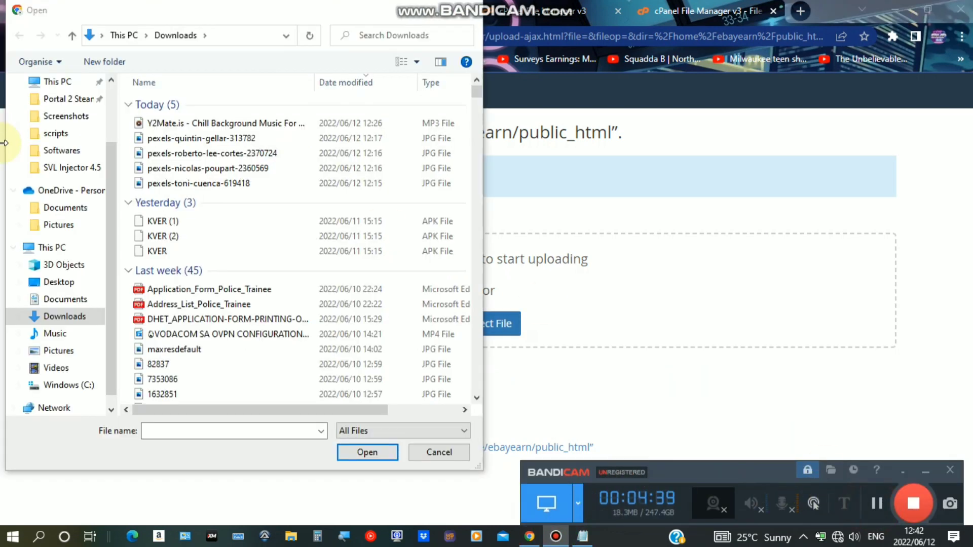
{"action": "scroll", "coordinate": [55, 304], "scroll_direction": "down", "scroll_amount": 1}
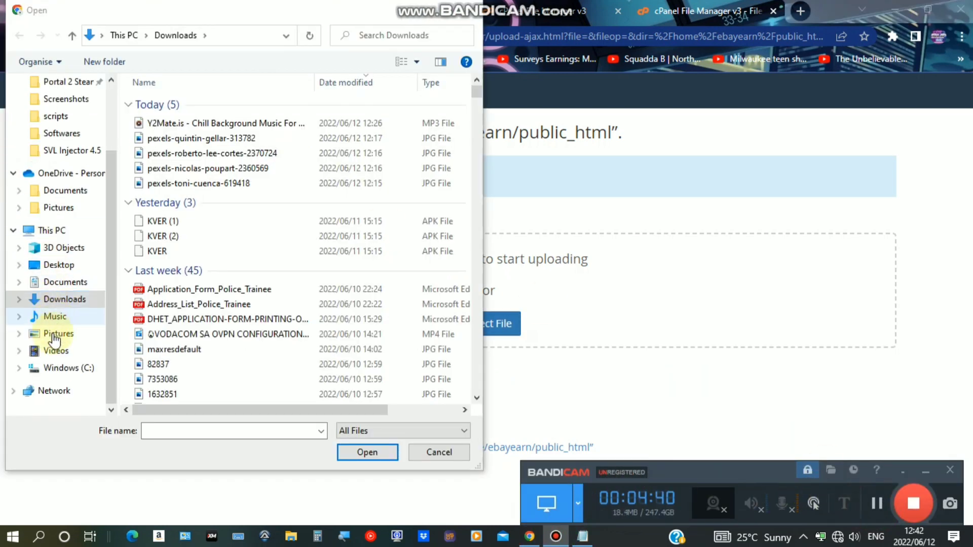
{"action": "left_click", "coordinate": [63, 368]}
{"action": "scroll", "coordinate": [213, 327], "scroll_direction": "down", "scroll_amount": 4}
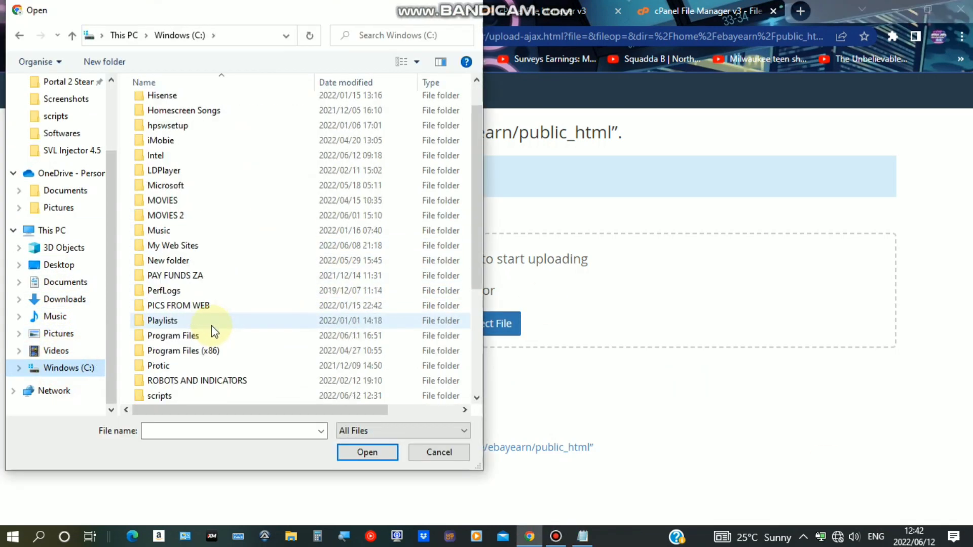
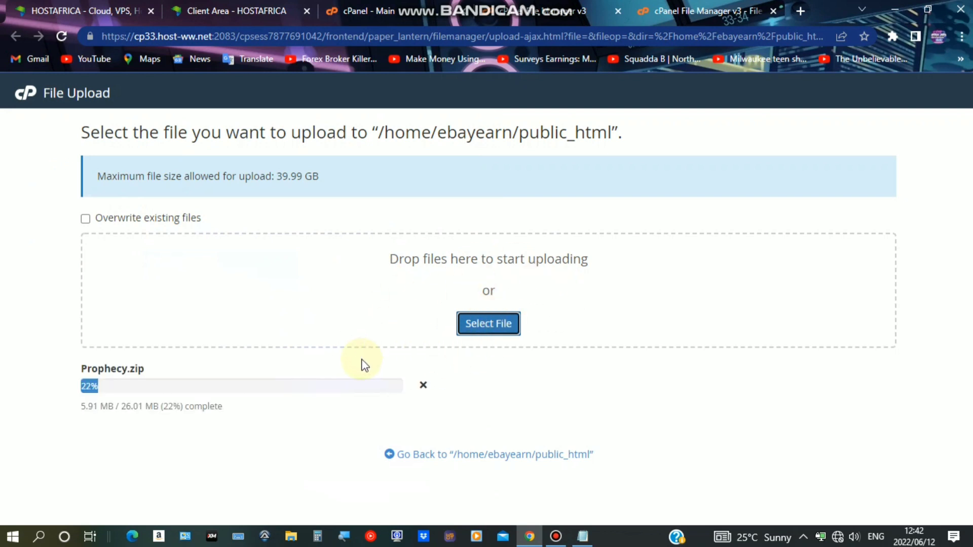
Let Prophecy.zip (26.01 MB) finish uploading, then return to the /home/ebayearn/public_html listing
{"action": "left_click_drag", "start_coordinate": [79, 406], "coordinate": [257, 432]}
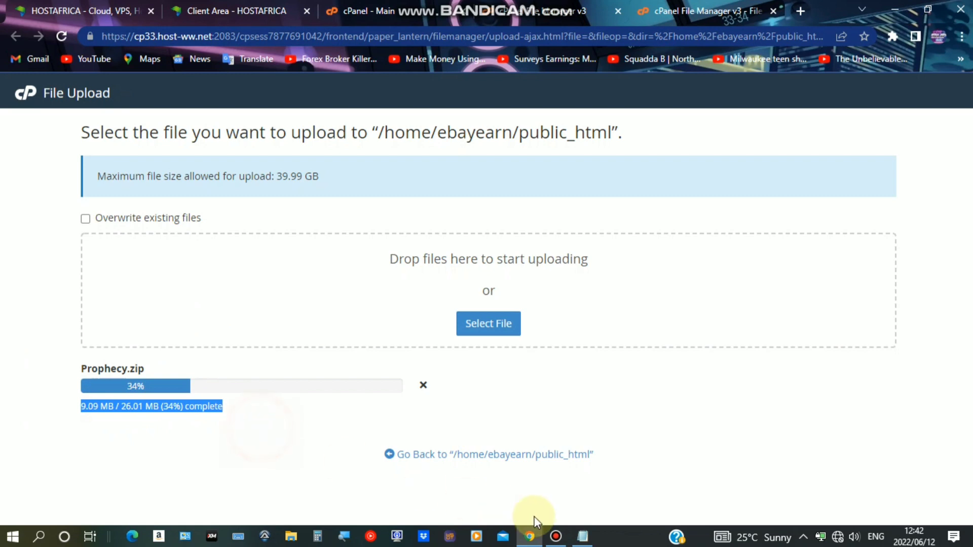
{"action": "left_click", "coordinate": [554, 536]}
{"action": "left_click", "coordinate": [867, 503]}
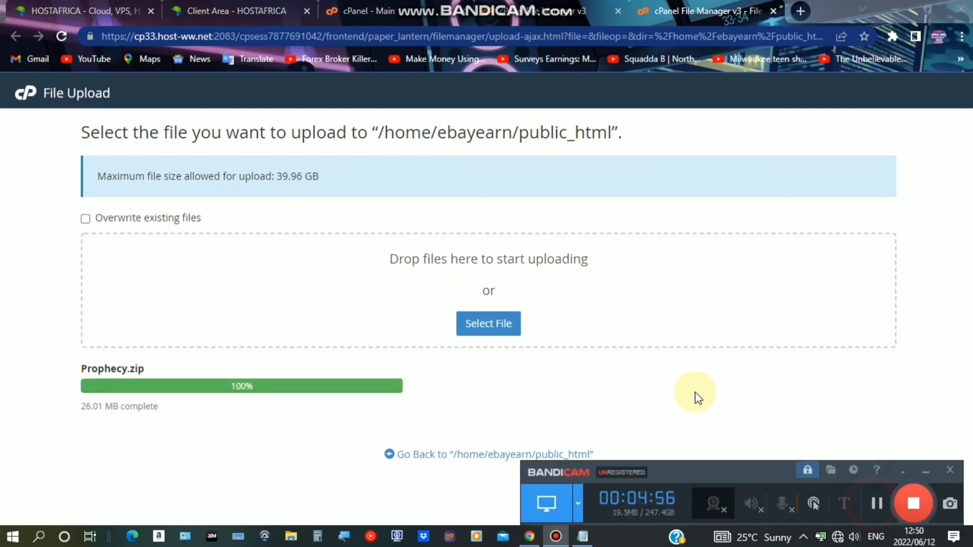
{"action": "left_click", "coordinate": [502, 400]}
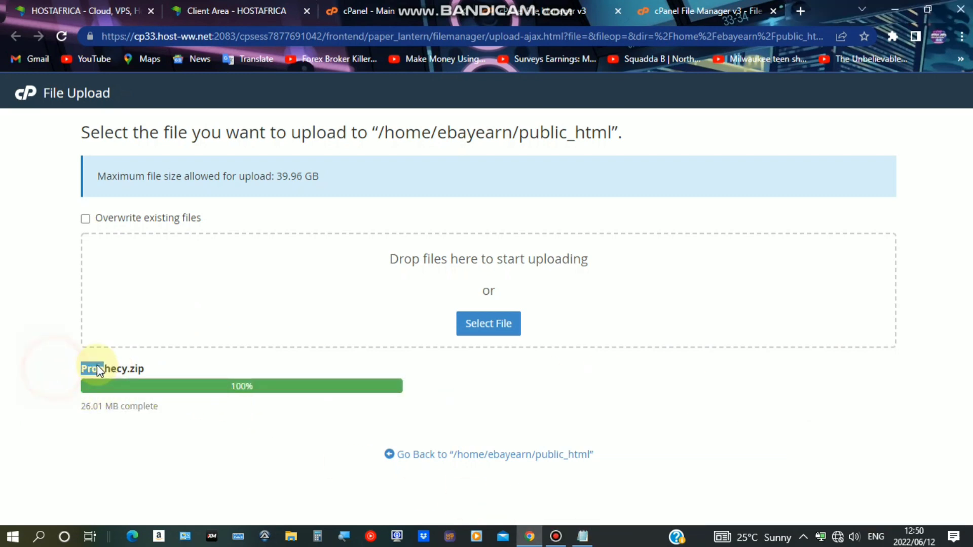
{"action": "left_click_drag", "start_coordinate": [97, 364], "coordinate": [234, 402]}
{"action": "left_click", "coordinate": [468, 409]}
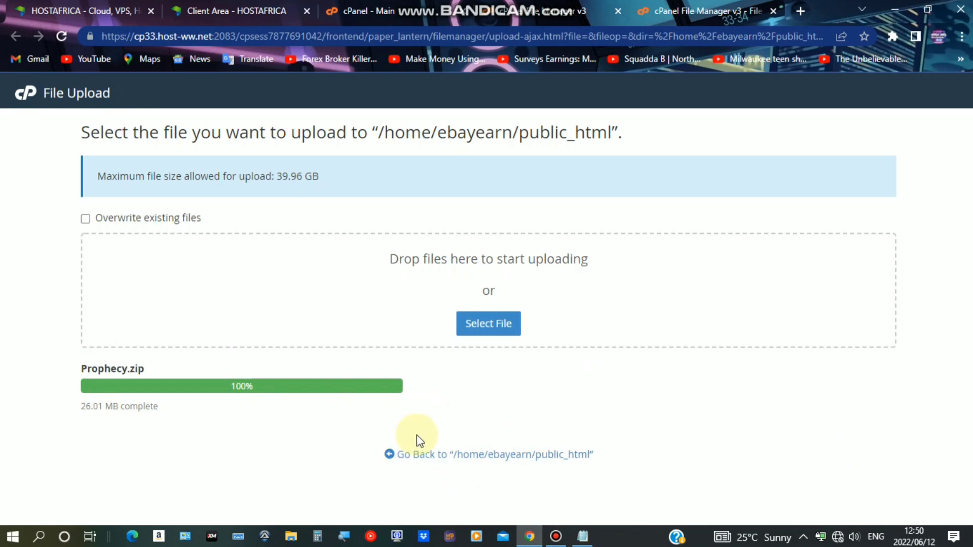
{"action": "left_click", "coordinate": [537, 454]}
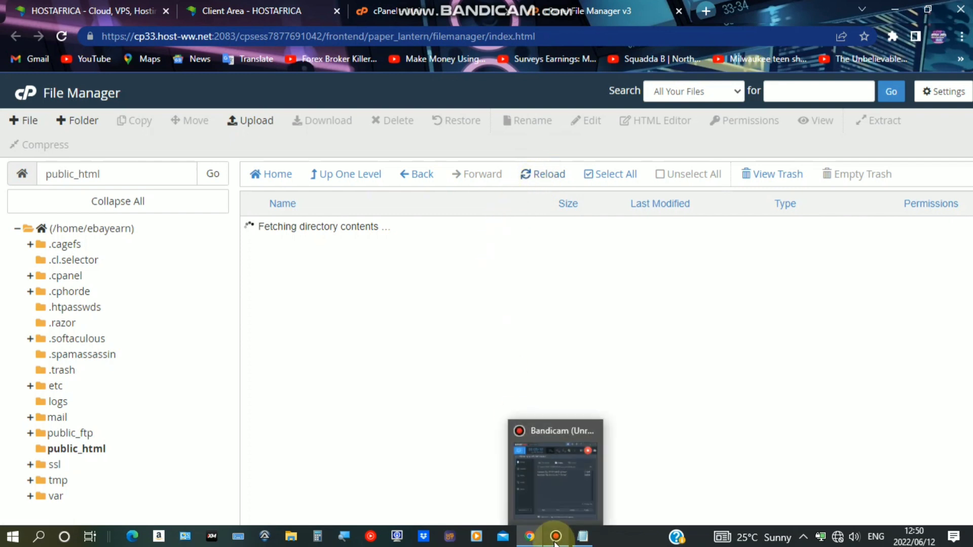
Extract Prophecy.zip into public_html, producing Files.zip and SQL.zip
{"action": "left_click", "coordinate": [555, 540]}
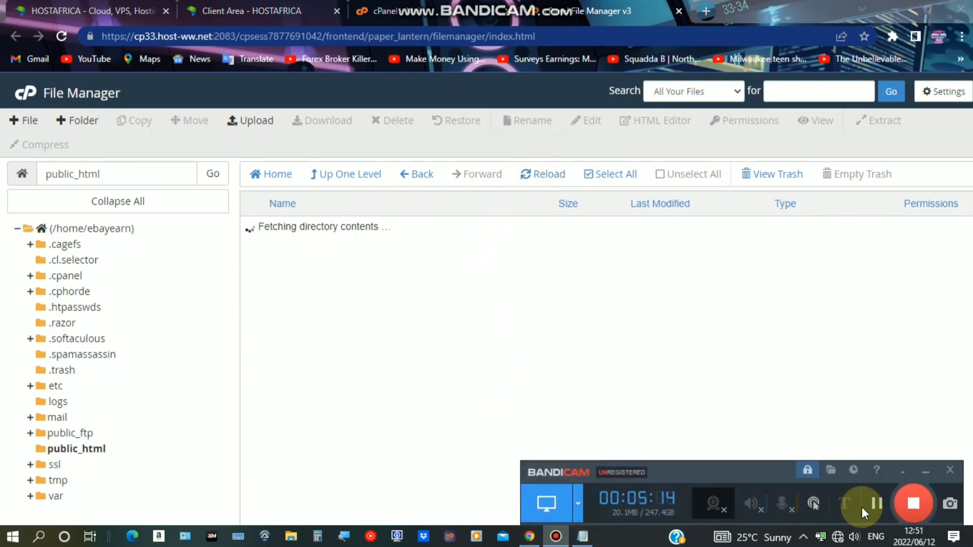
{"action": "left_click", "coordinate": [878, 503]}
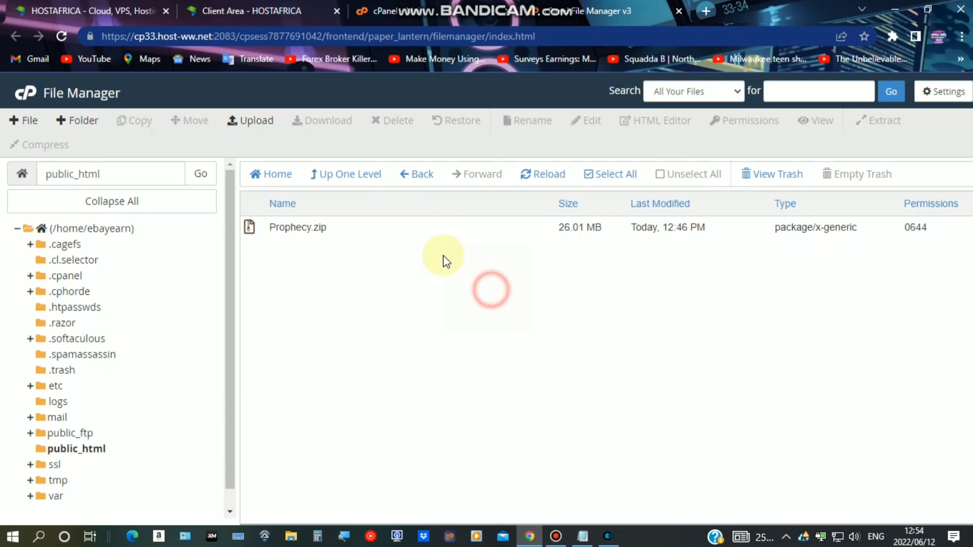
{"action": "left_click", "coordinate": [411, 228]}
{"action": "right_click", "coordinate": [412, 229]}
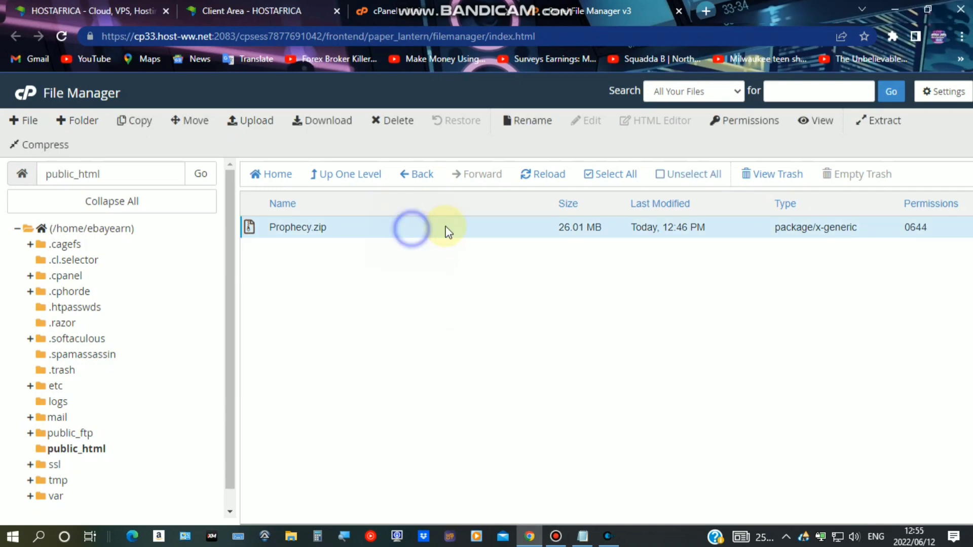
{"action": "left_click", "coordinate": [484, 389]}
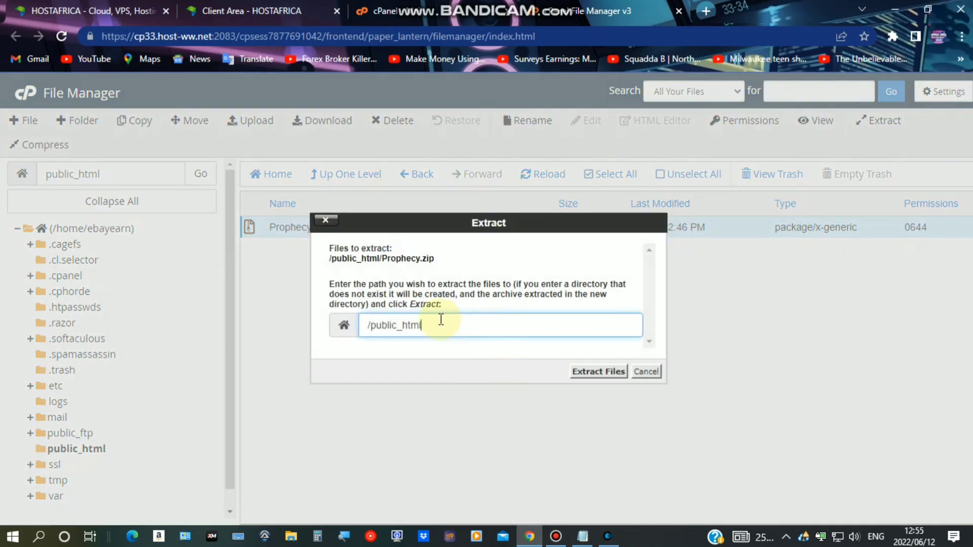
{"action": "left_click", "coordinate": [598, 372]}
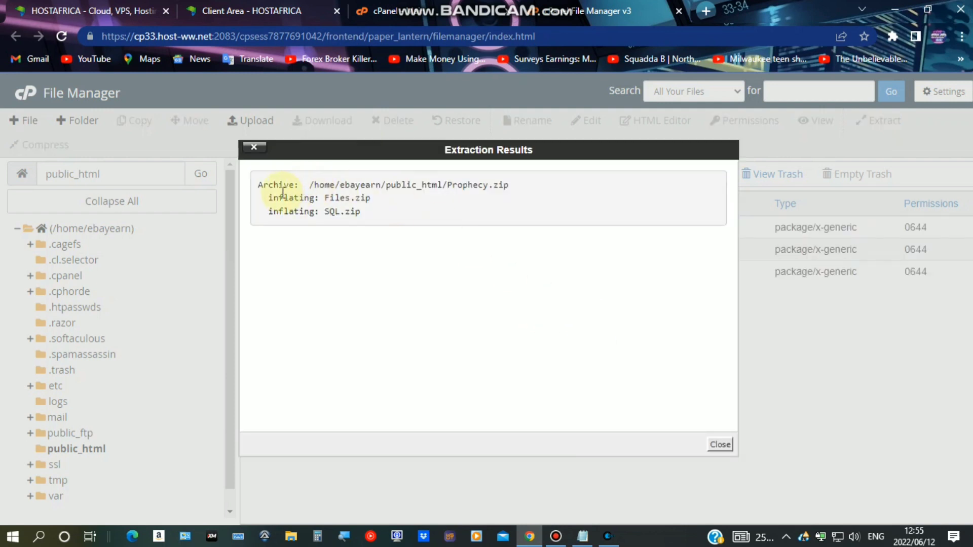
{"action": "left_click_drag", "start_coordinate": [326, 199], "coordinate": [814, 303]}
{"action": "left_click", "coordinate": [720, 444]}
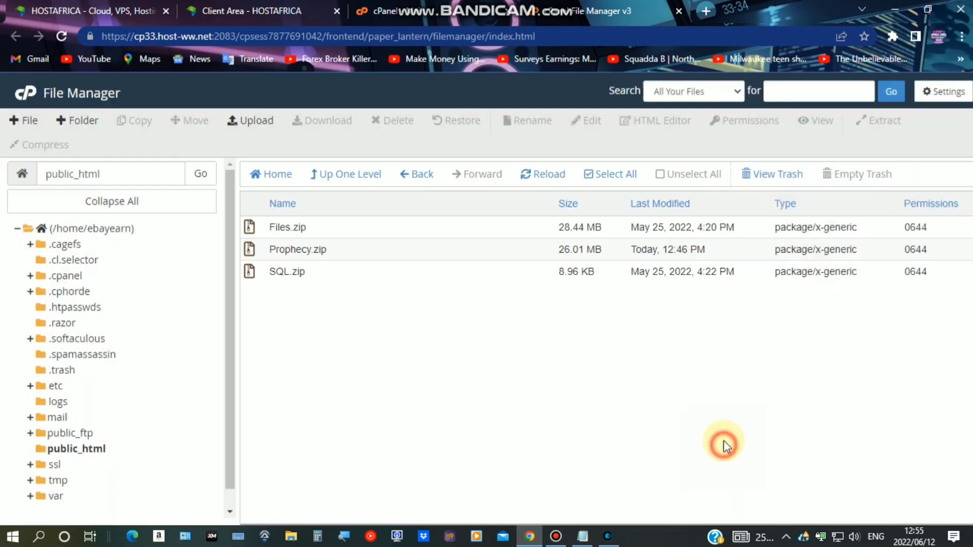
Permanently delete Prophecy.zip, skipping the trash
{"action": "left_click", "coordinate": [315, 232]}
{"action": "left_click", "coordinate": [329, 249]}
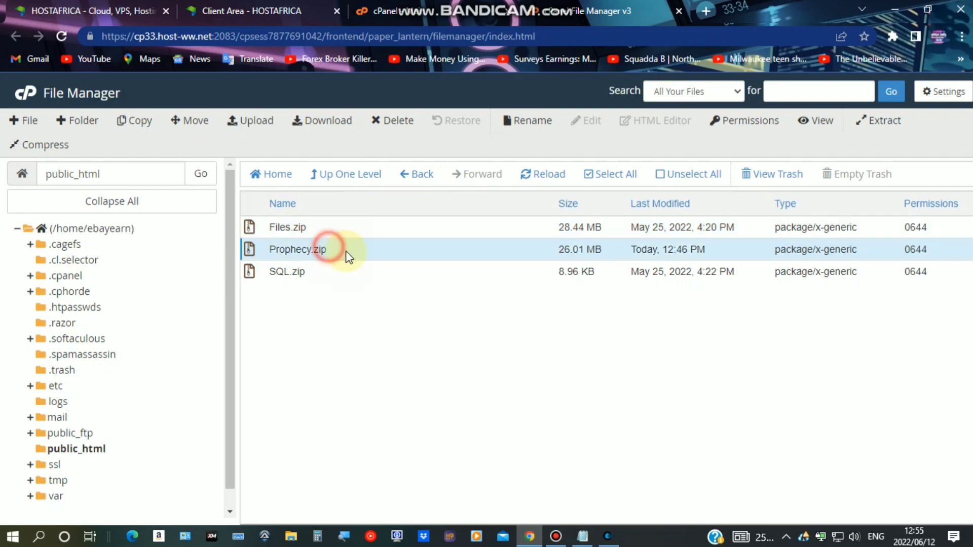
{"action": "left_click", "coordinate": [398, 122]}
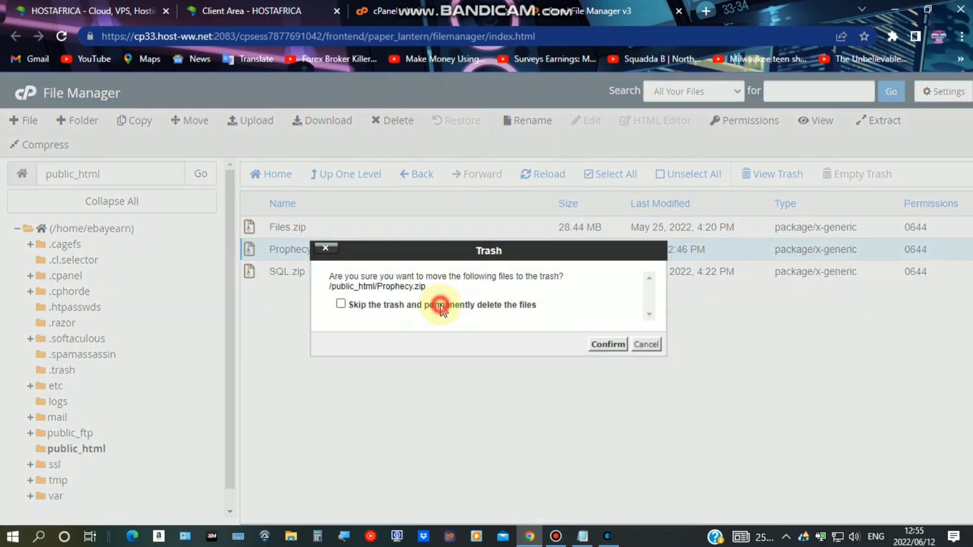
{"action": "left_click", "coordinate": [413, 304]}
{"action": "left_click", "coordinate": [616, 345]}
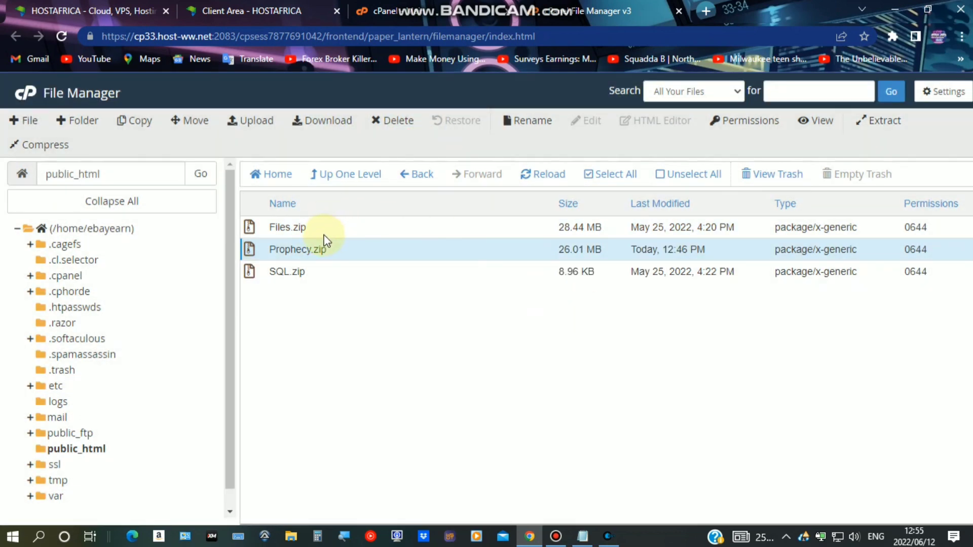
{"action": "left_click", "coordinate": [310, 227]}
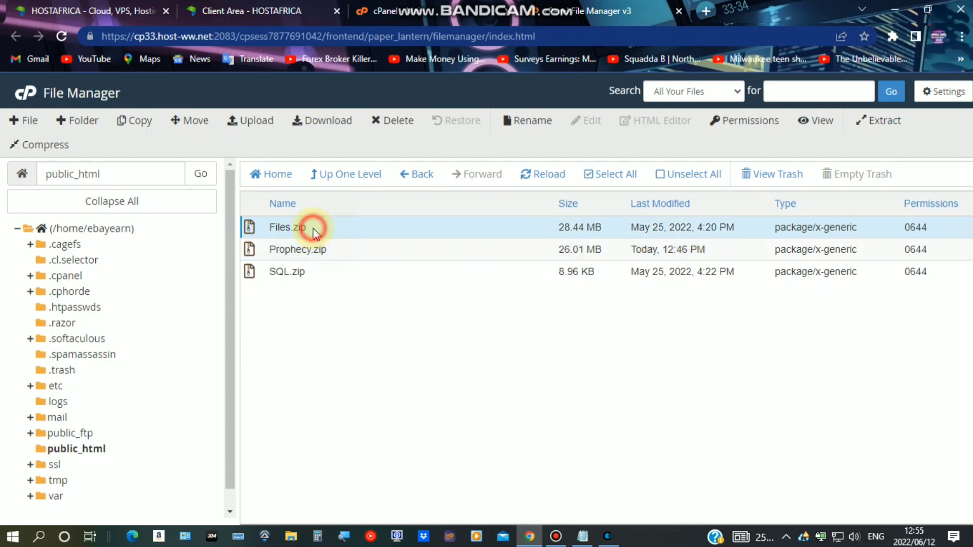
Extract Files.zip and SQL.zip into public_html
{"action": "right_click", "coordinate": [362, 227]}
{"action": "left_click", "coordinate": [424, 387]}
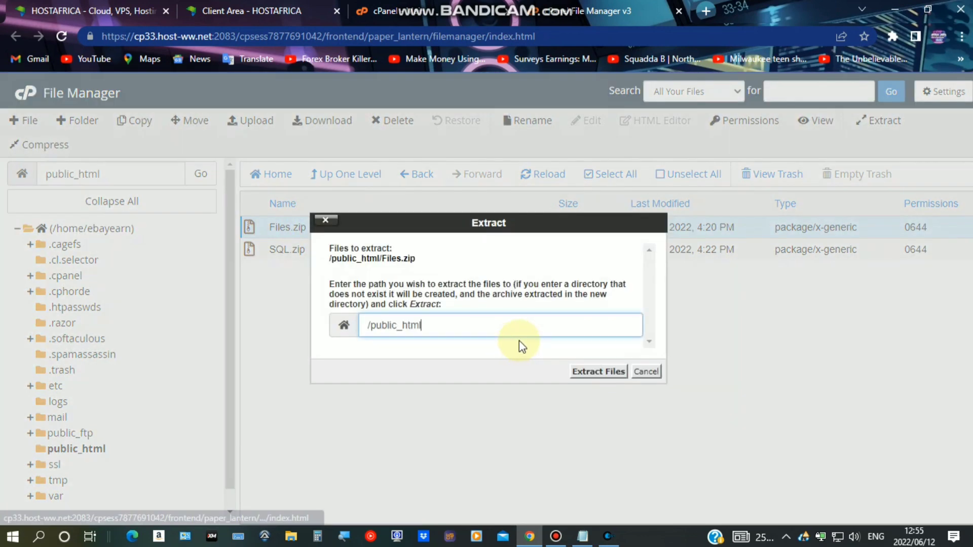
{"action": "left_click", "coordinate": [581, 373]}
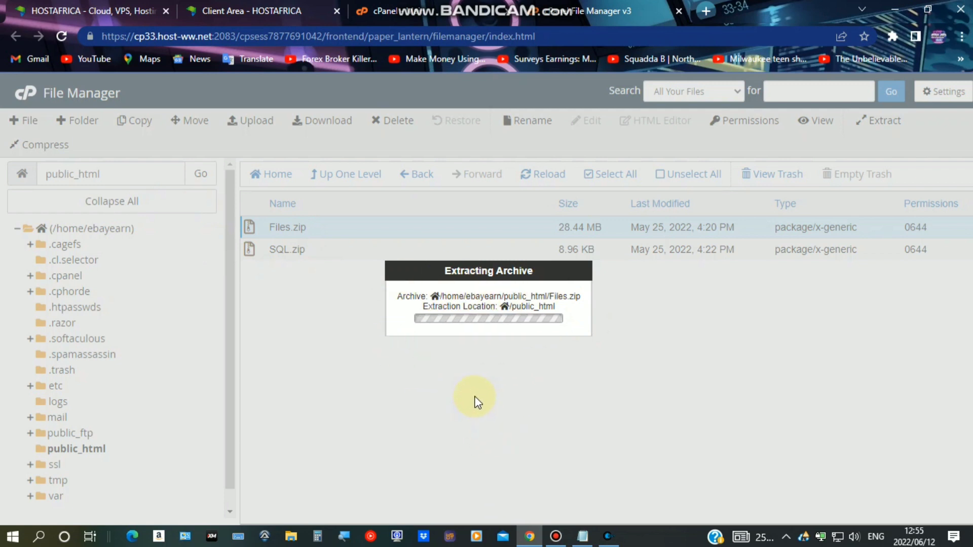
{"action": "left_click", "coordinate": [556, 536]}
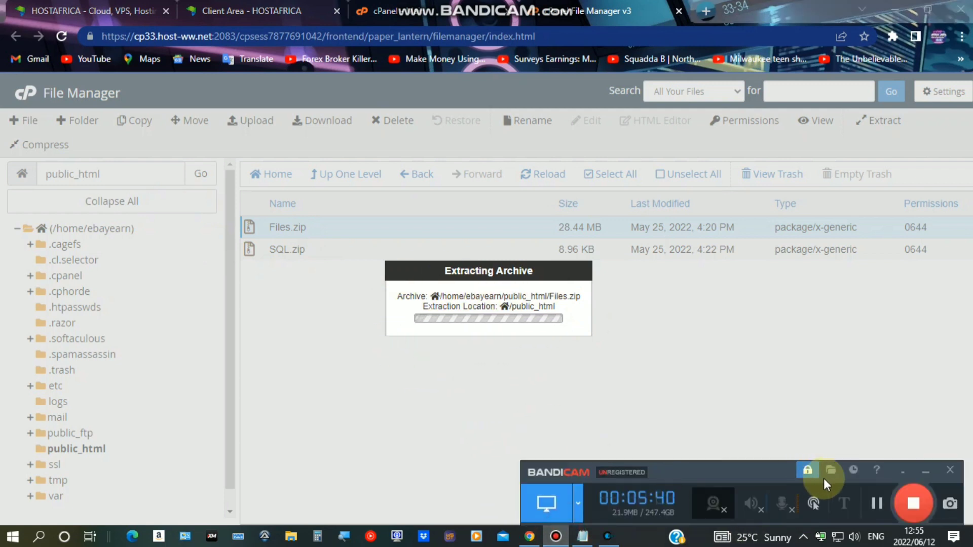
{"action": "left_click", "coordinate": [721, 445]}
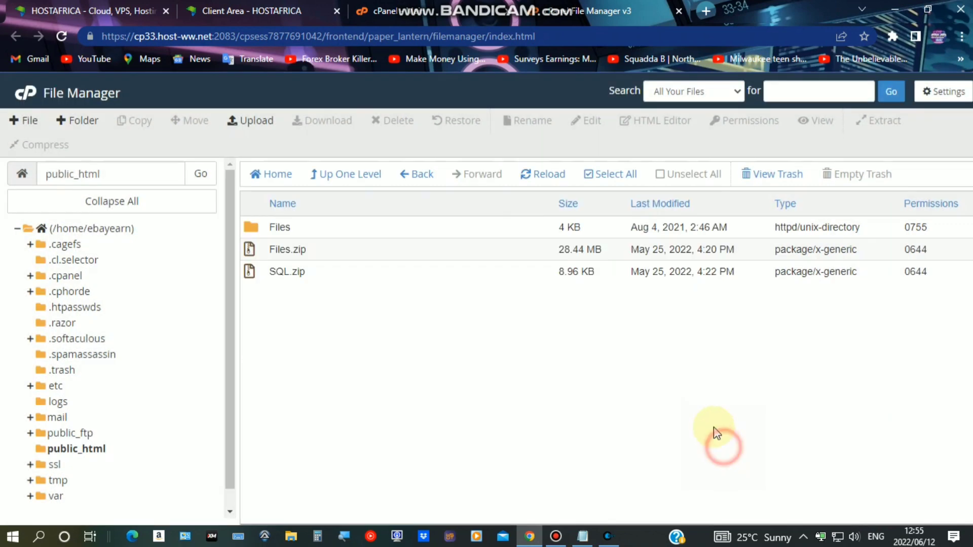
{"action": "left_click", "coordinate": [323, 270]}
{"action": "right_click", "coordinate": [323, 270]}
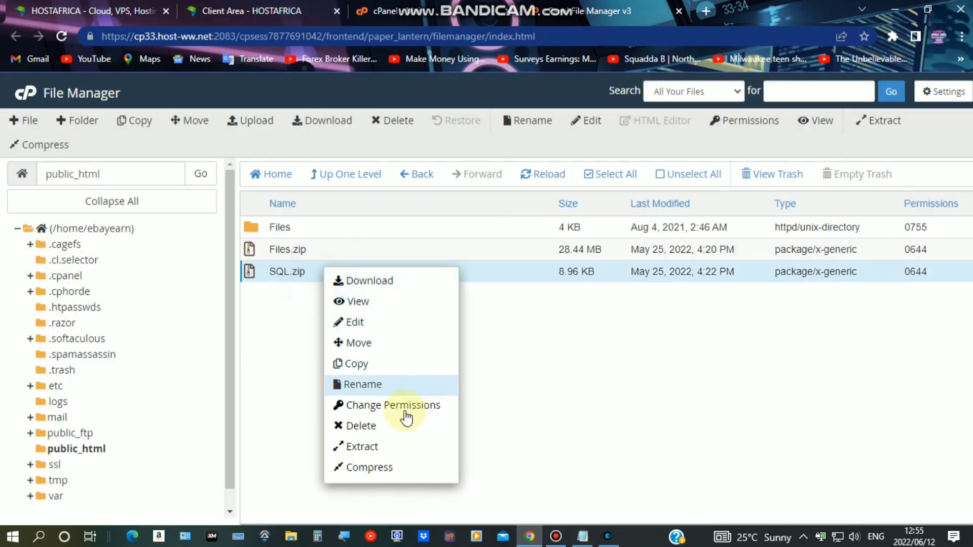
{"action": "left_click", "coordinate": [385, 449]}
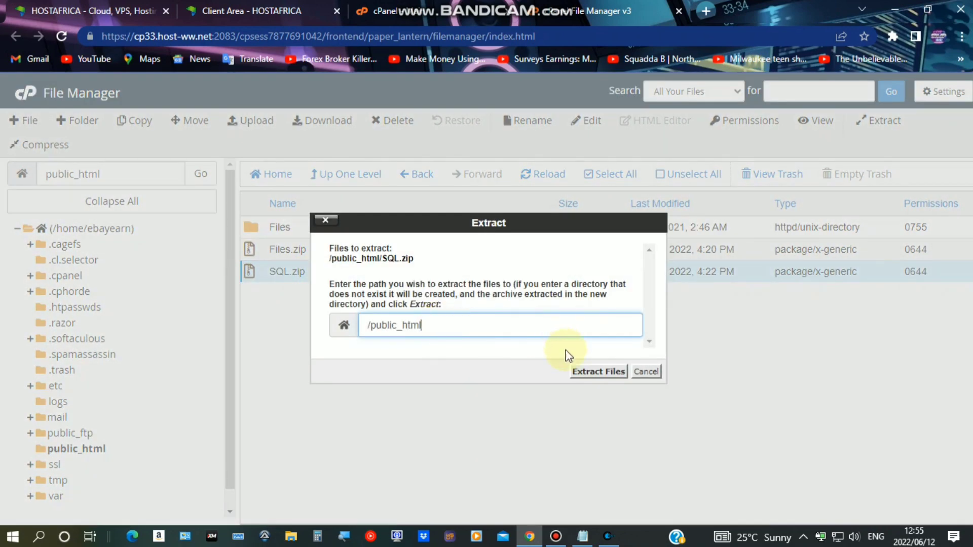
{"action": "left_click", "coordinate": [579, 368]}
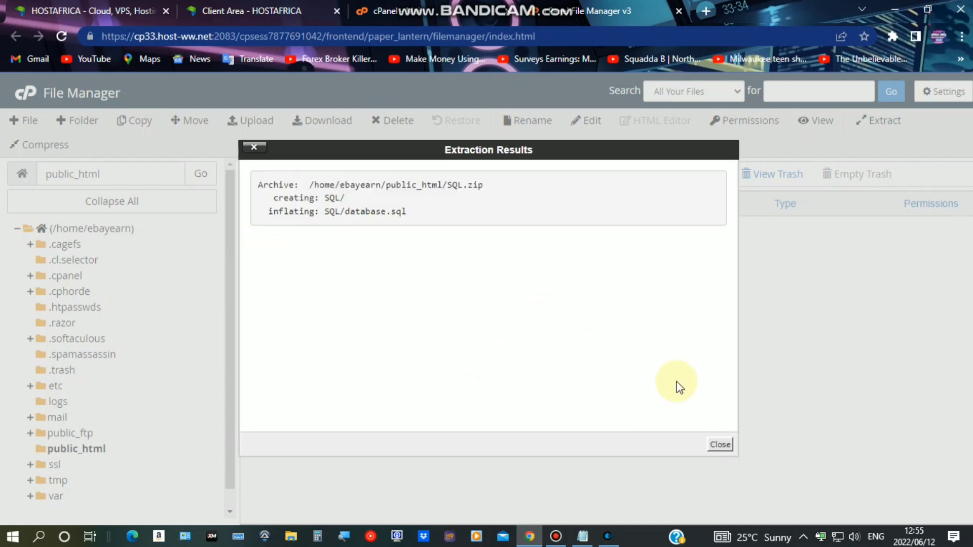
{"action": "left_click", "coordinate": [721, 444]}
Check the extracted Files folder, then delete Files.zip from public_html
{"action": "double_click", "coordinate": [307, 234]}
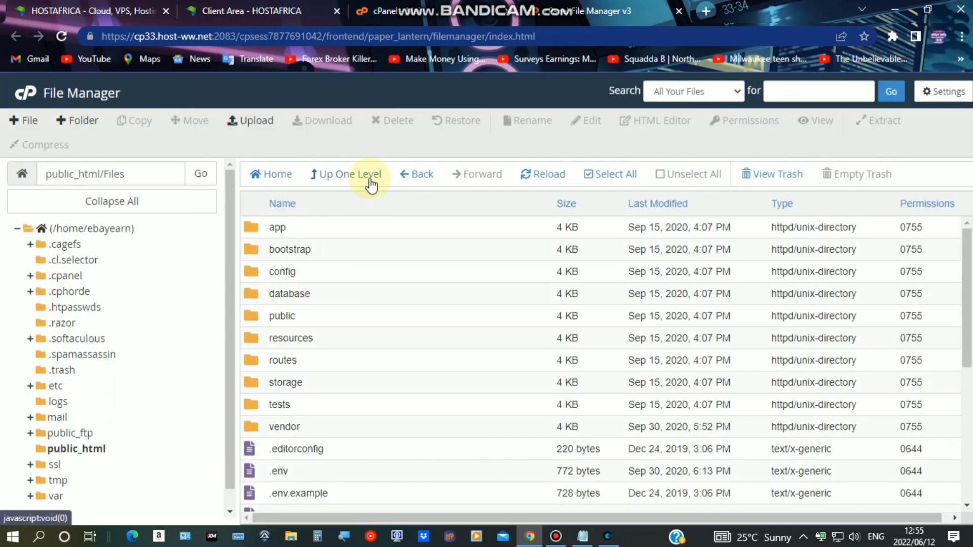
{"action": "left_click", "coordinate": [368, 178]}
{"action": "left_click", "coordinate": [305, 248]}
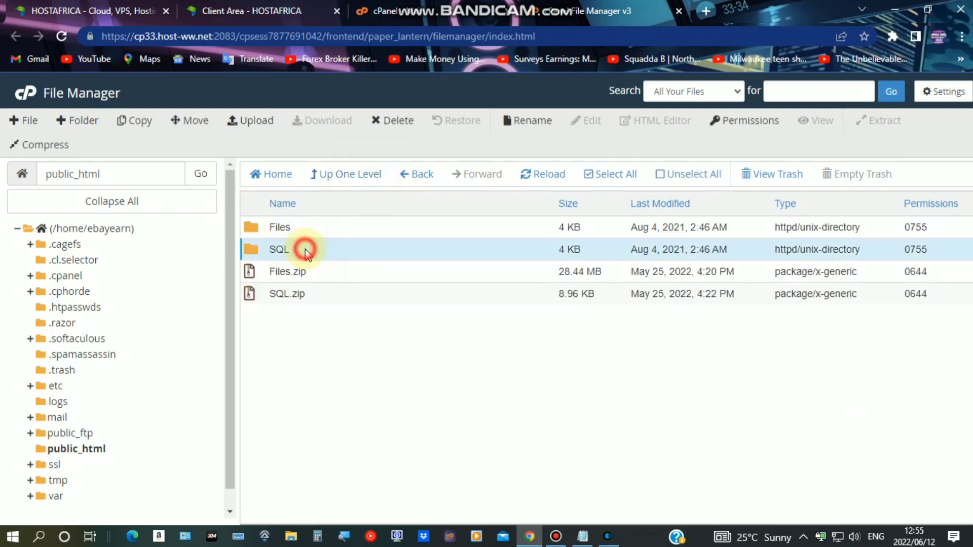
{"action": "left_click", "coordinate": [300, 271]}
{"action": "right_click", "coordinate": [350, 274]}
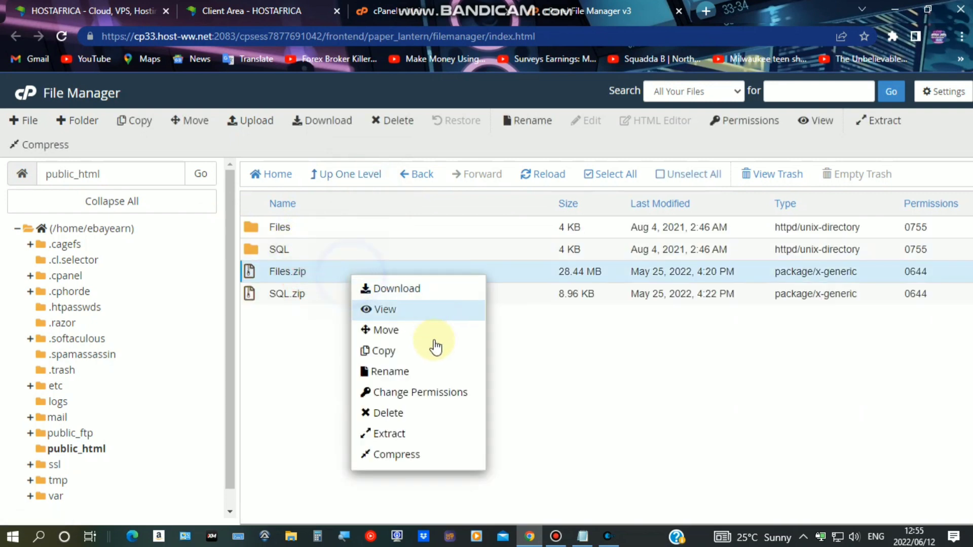
{"action": "left_click", "coordinate": [402, 412]}
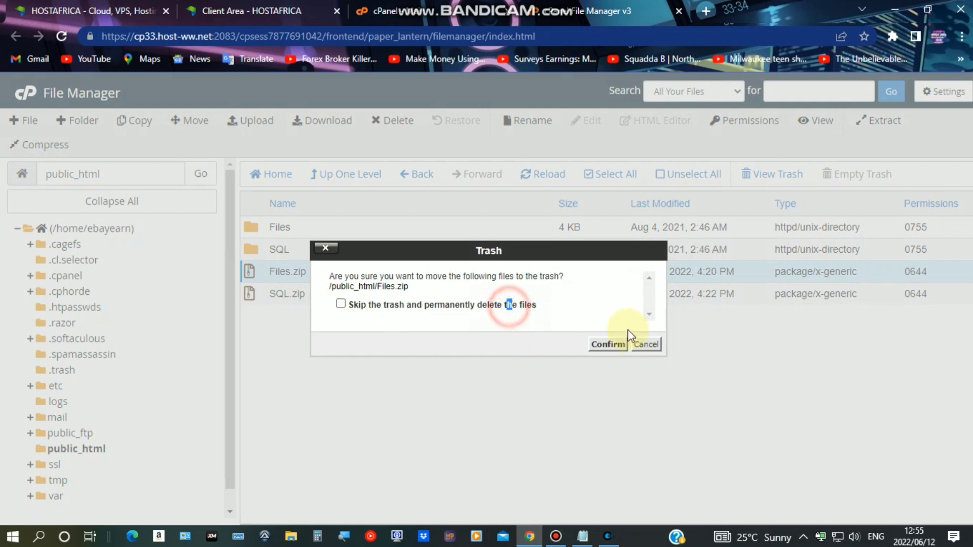
{"action": "left_click_drag", "start_coordinate": [508, 306], "coordinate": [526, 310]}
{"action": "left_click", "coordinate": [593, 343]}
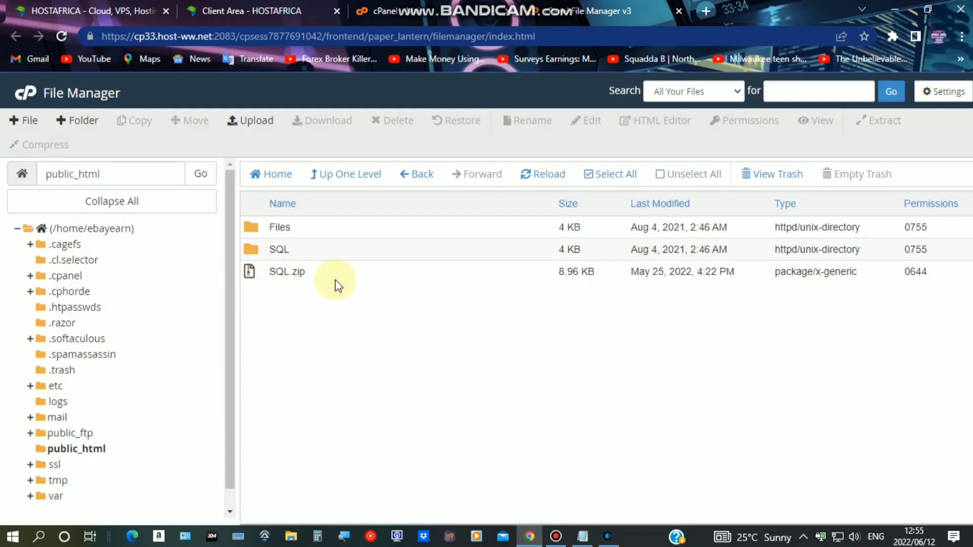
Permanently delete SQL.zip, skipping the trash, and open the Files folder
{"action": "left_click", "coordinate": [330, 274]}
{"action": "right_click", "coordinate": [490, 273]}
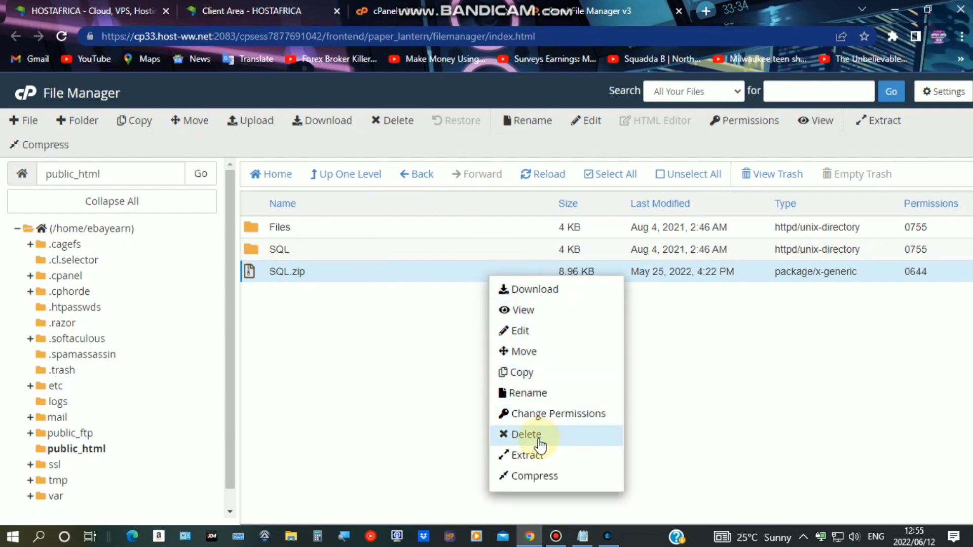
{"action": "left_click", "coordinate": [543, 434]}
{"action": "left_click", "coordinate": [499, 304]}
{"action": "left_click", "coordinate": [610, 345]}
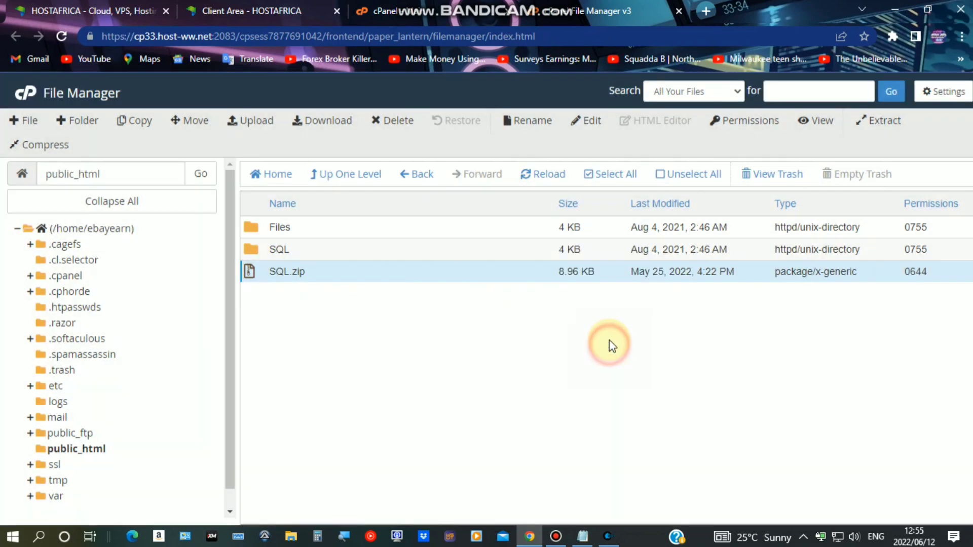
{"action": "left_click", "coordinate": [308, 231]}
{"action": "double_click", "coordinate": [308, 231]}
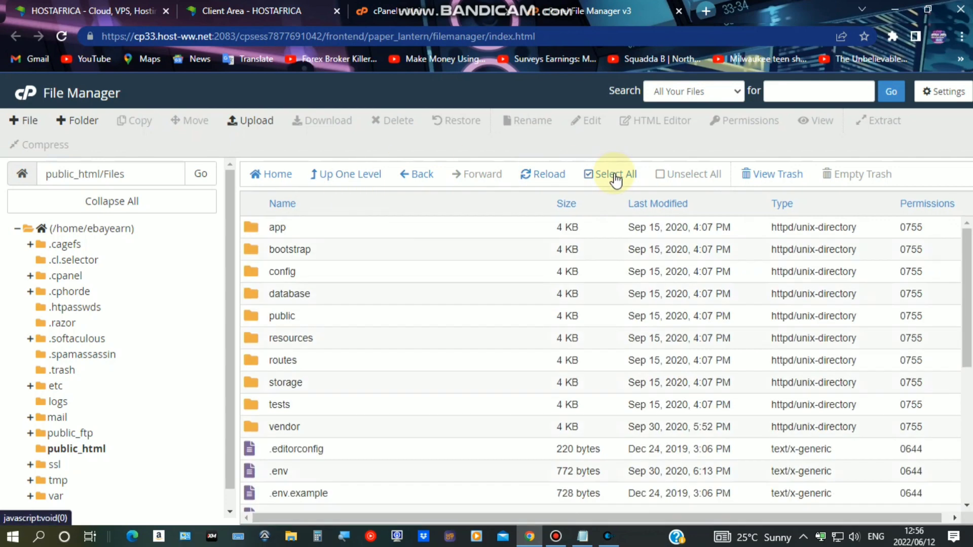
Move all contents of the Files folder up into /public_html/
{"action": "left_click", "coordinate": [615, 176]}
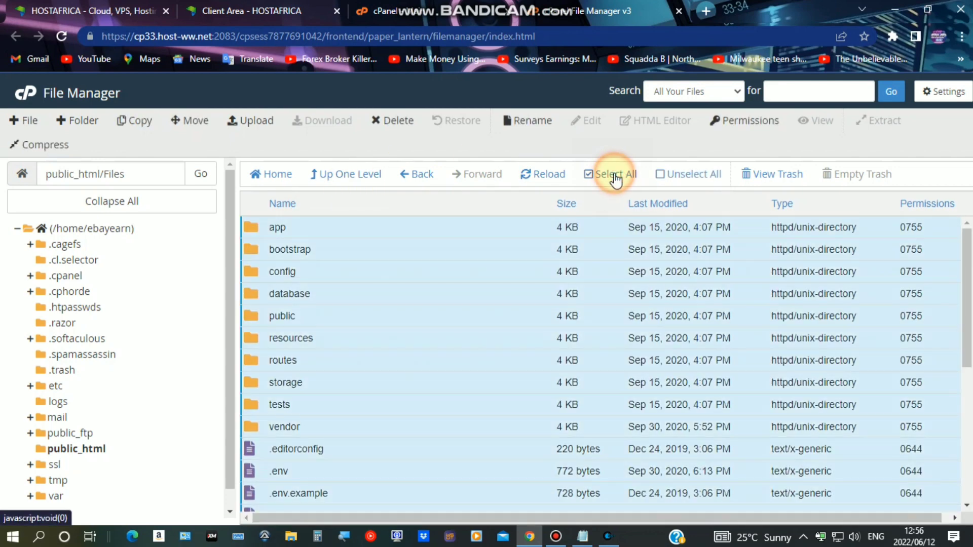
{"action": "left_click", "coordinate": [183, 127]}
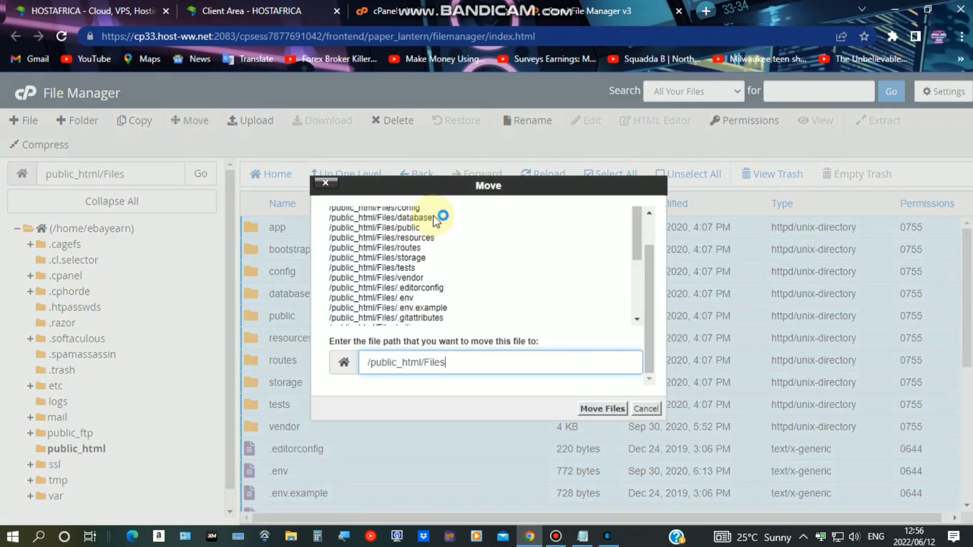
{"action": "left_click_drag", "start_coordinate": [446, 362], "coordinate": [424, 363]}
{"action": "key", "text": "BackSpace"}
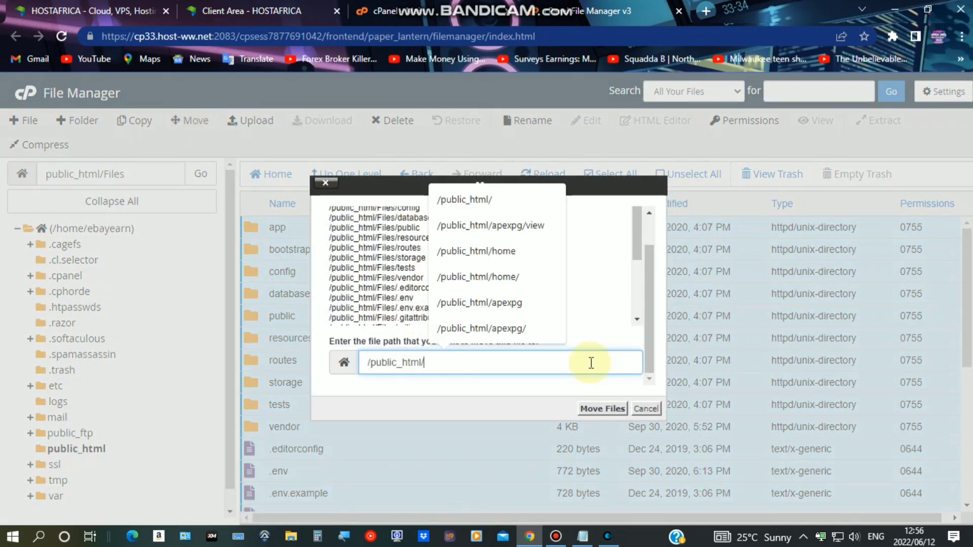
{"action": "left_click", "coordinate": [587, 410]}
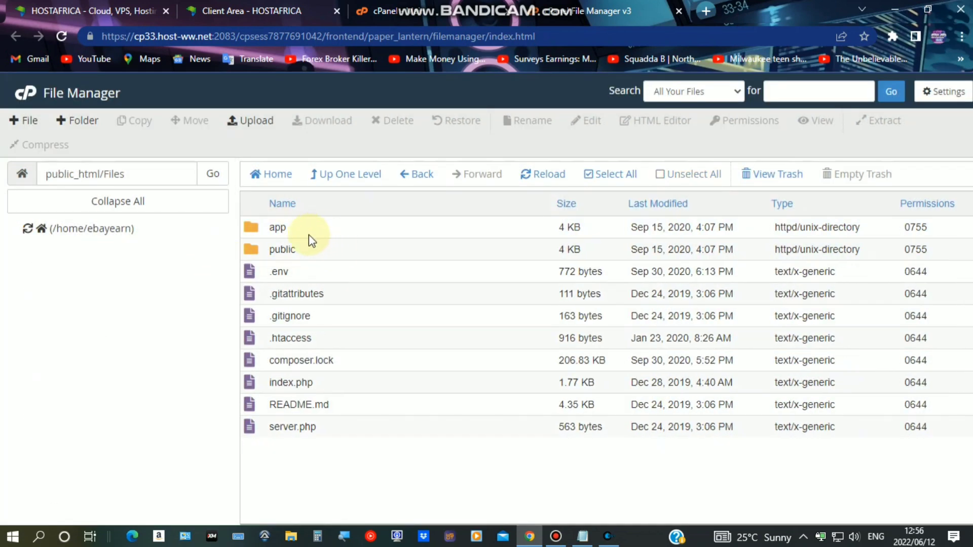
Permanently delete the now-empty Files folder from public_html, skipping the trash
{"action": "left_click", "coordinate": [350, 171]}
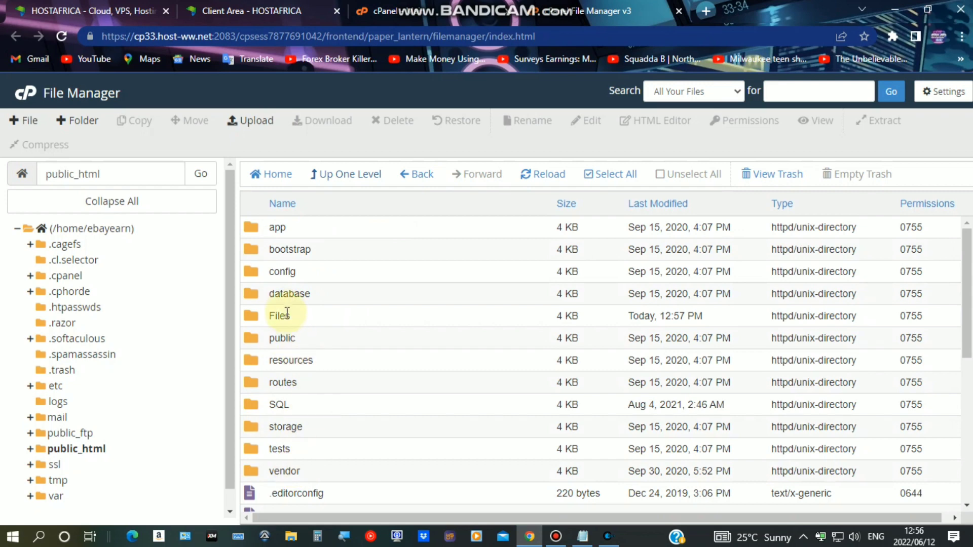
{"action": "left_click", "coordinate": [320, 314]}
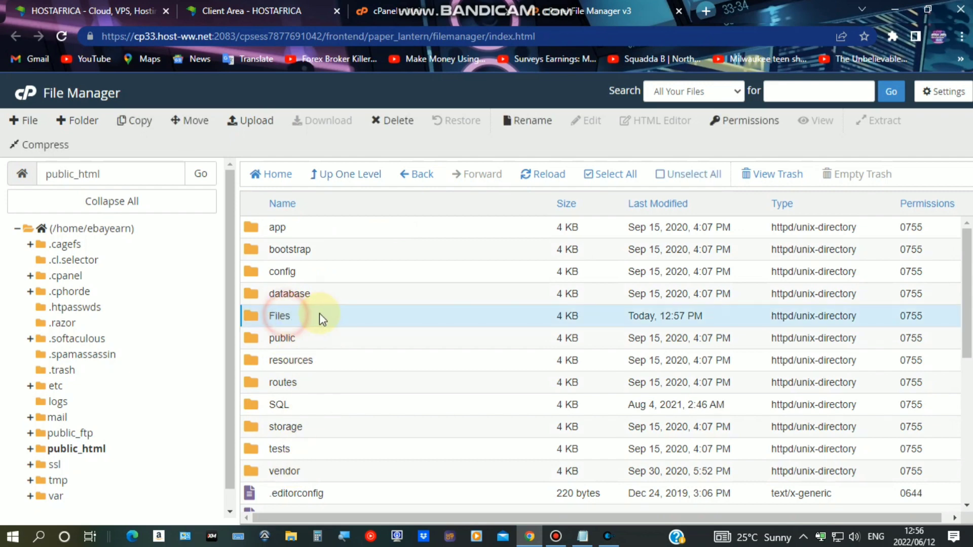
{"action": "left_click", "coordinate": [390, 118]}
{"action": "left_click", "coordinate": [474, 305]}
{"action": "left_click", "coordinate": [609, 345]}
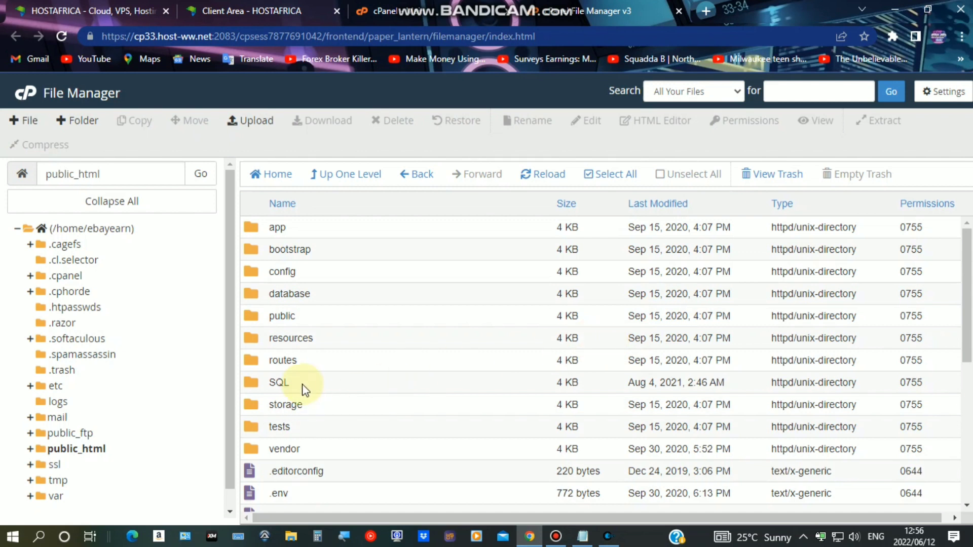
Download database.sql (56.23 KB) from the SQL folder and close File Manager
{"action": "double_click", "coordinate": [304, 390]}
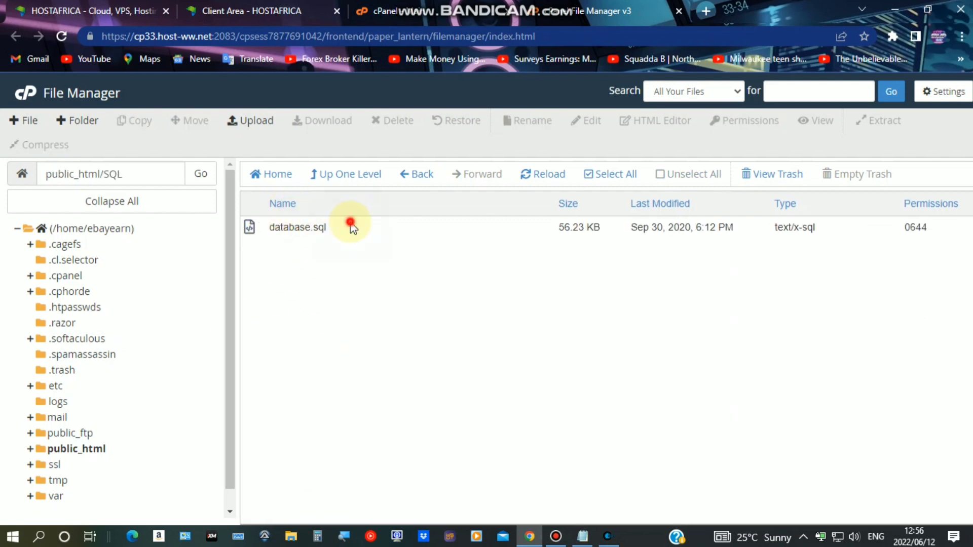
{"action": "left_click", "coordinate": [351, 226]}
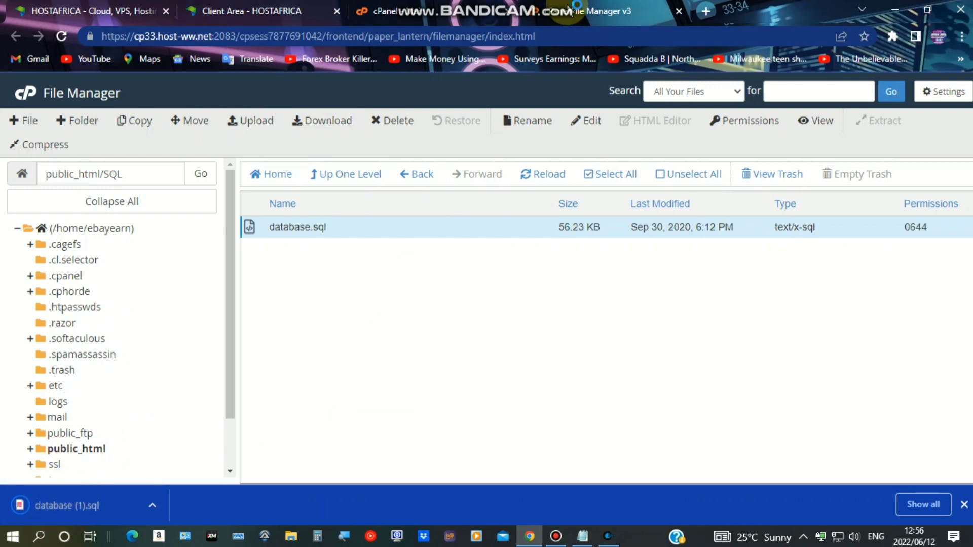
{"action": "left_click", "coordinate": [679, 11]}
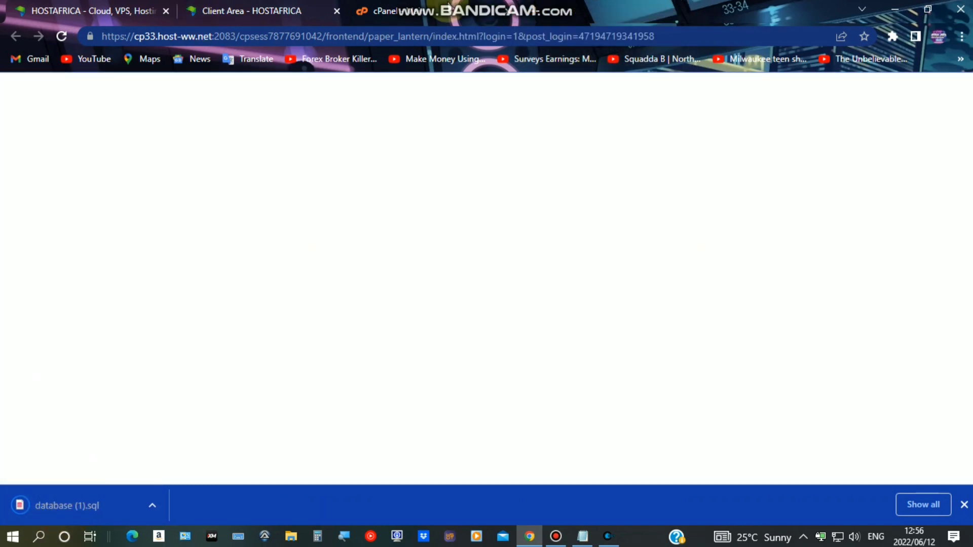
Launch the MySQL Database Wizard from the DATABASES section of cPanel's home page
{"action": "scroll", "coordinate": [244, 294], "scroll_direction": "down", "scroll_amount": 7}
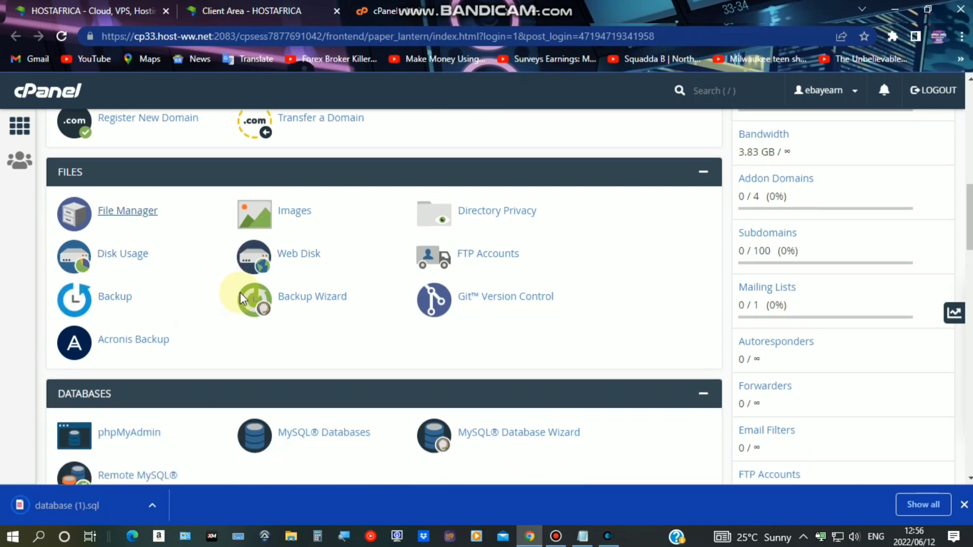
{"action": "scroll", "coordinate": [397, 196], "scroll_direction": "up", "scroll_amount": 1}
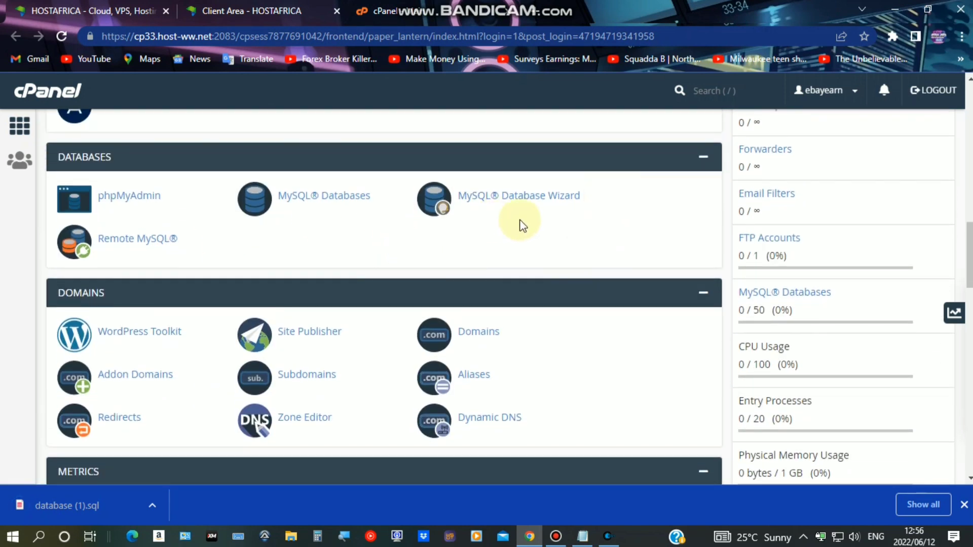
{"action": "left_click", "coordinate": [509, 200]}
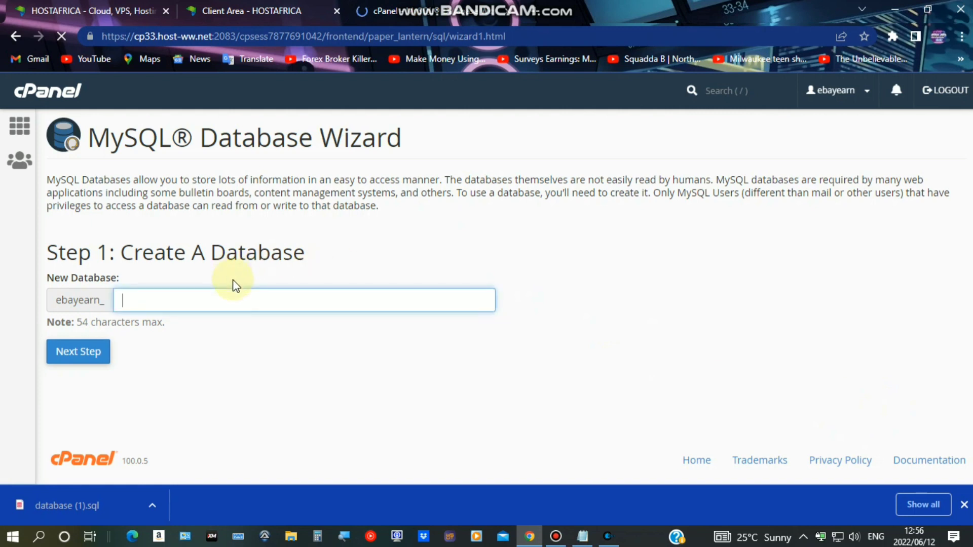
Create the database tutorialwebsite (ebayearn_tutorialwebsite) and continue to Step 2
{"action": "left_click", "coordinate": [236, 300]}
{"action": "type", "text": "tutorialwe"}
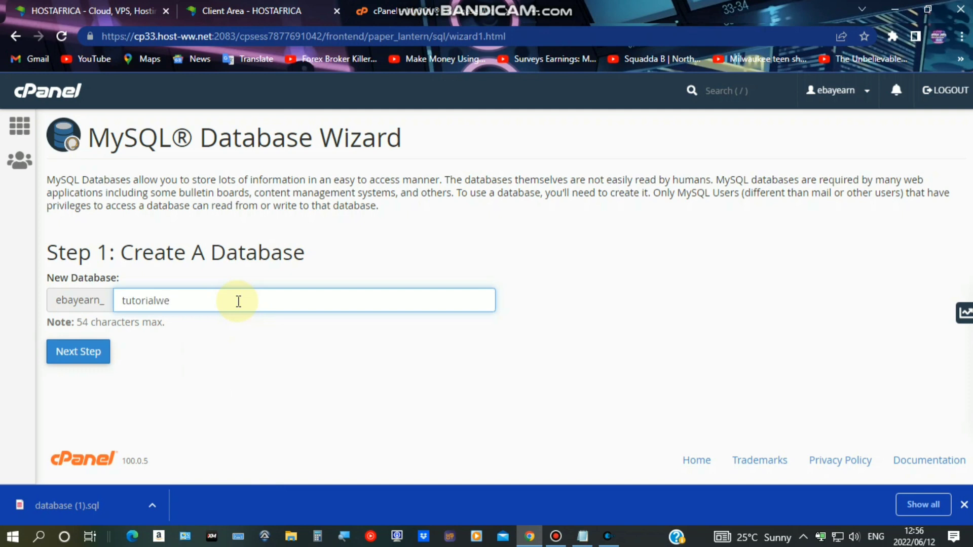
{"action": "type", "text": "bsite"}
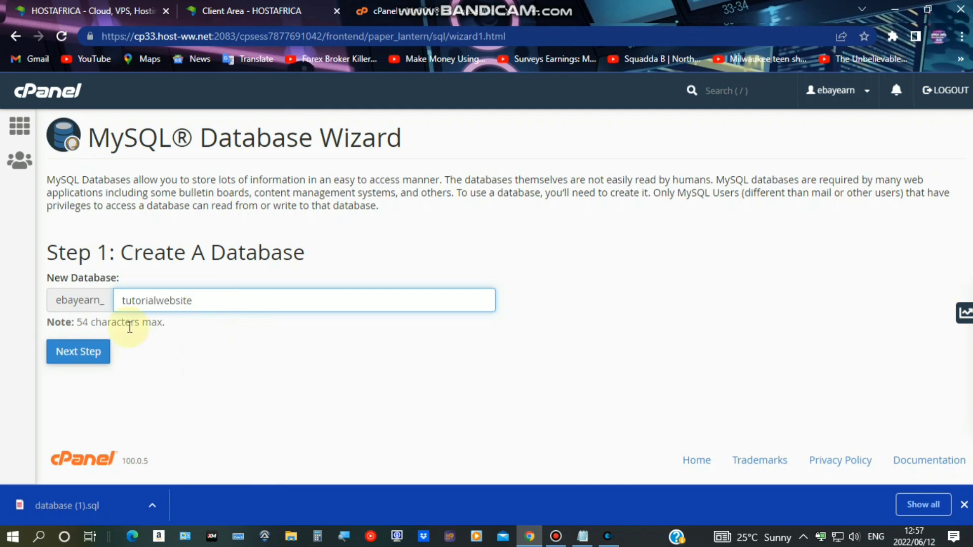
{"action": "left_click", "coordinate": [80, 353]}
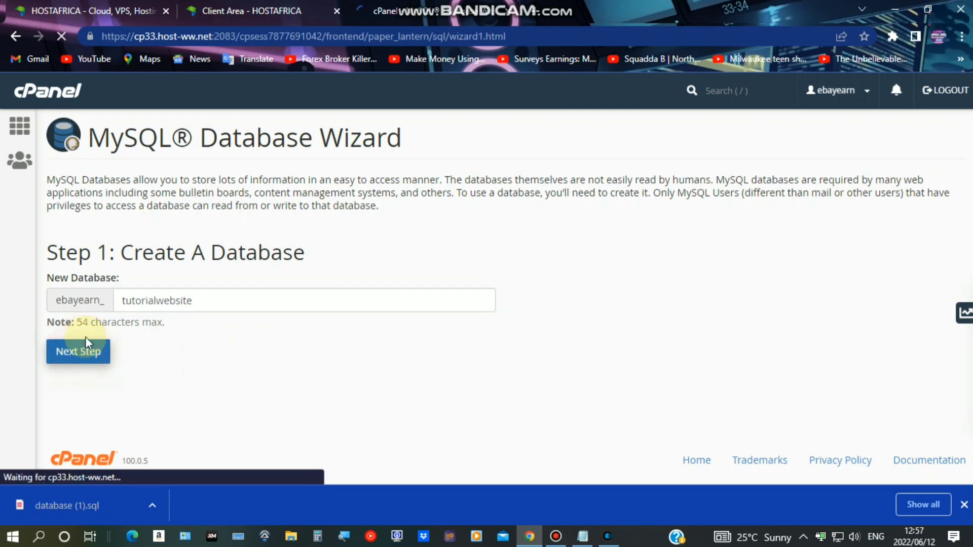
{"action": "left_click", "coordinate": [963, 505]}
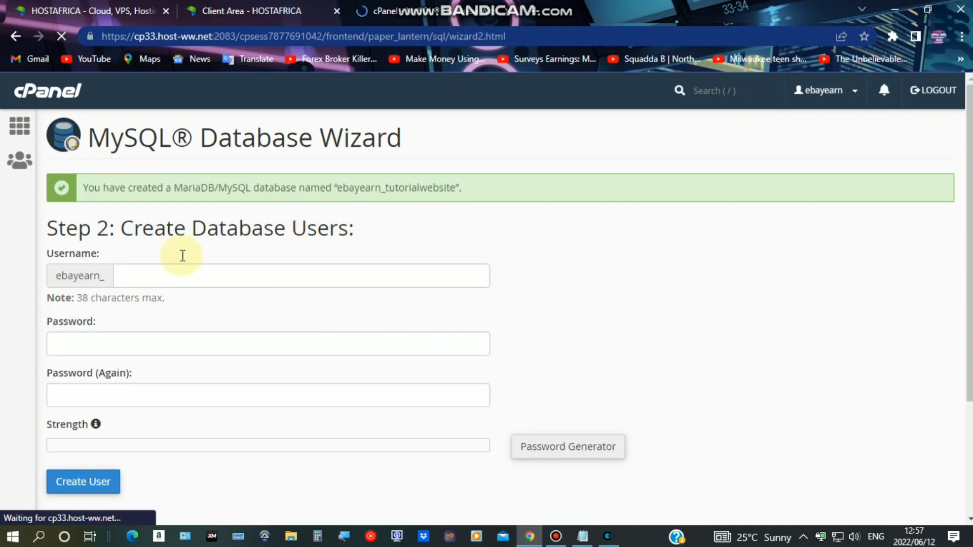
Set the database username to tutorialwebsite, copied from the success message
{"action": "left_click", "coordinate": [167, 274]}
{"action": "left_click", "coordinate": [341, 175]}
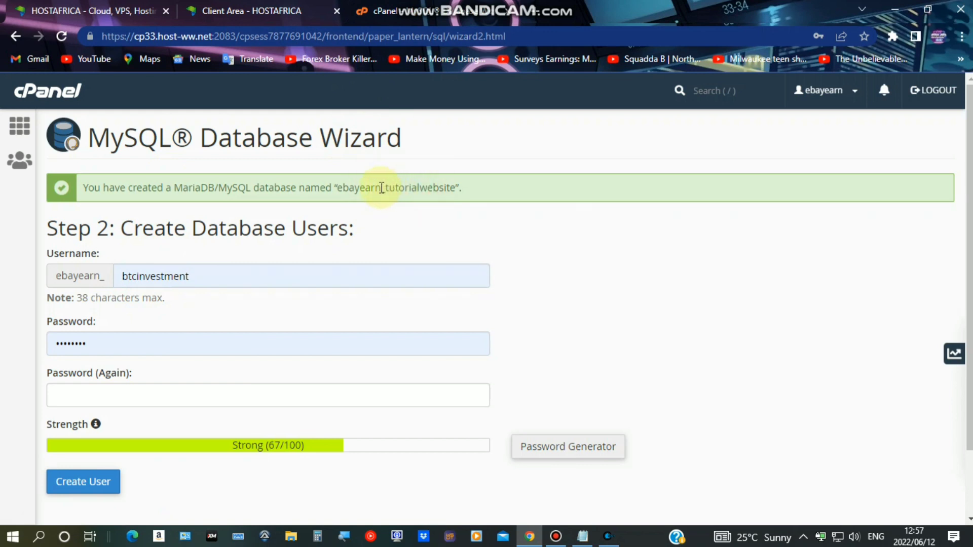
{"action": "left_click_drag", "start_coordinate": [395, 188], "coordinate": [456, 188]}
{"action": "right_click", "coordinate": [451, 190]}
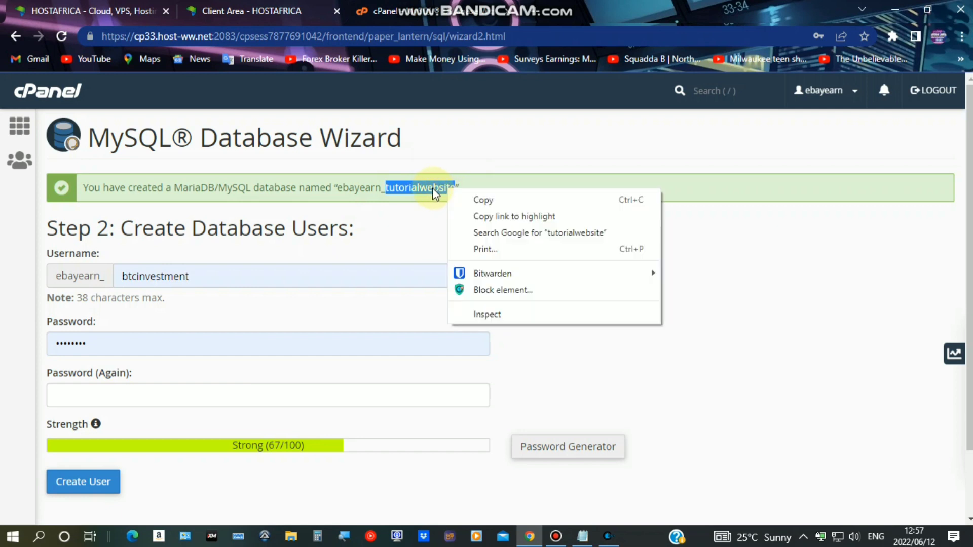
{"action": "left_click", "coordinate": [463, 198]}
{"action": "left_click_drag", "start_coordinate": [190, 277], "coordinate": [128, 280]}
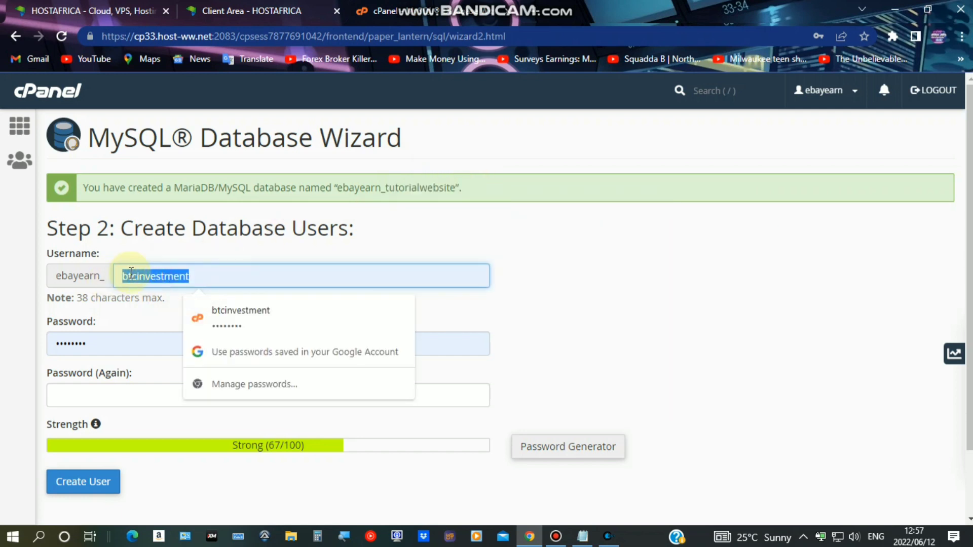
{"action": "right_click", "coordinate": [131, 273]}
{"action": "left_click", "coordinate": [180, 85]}
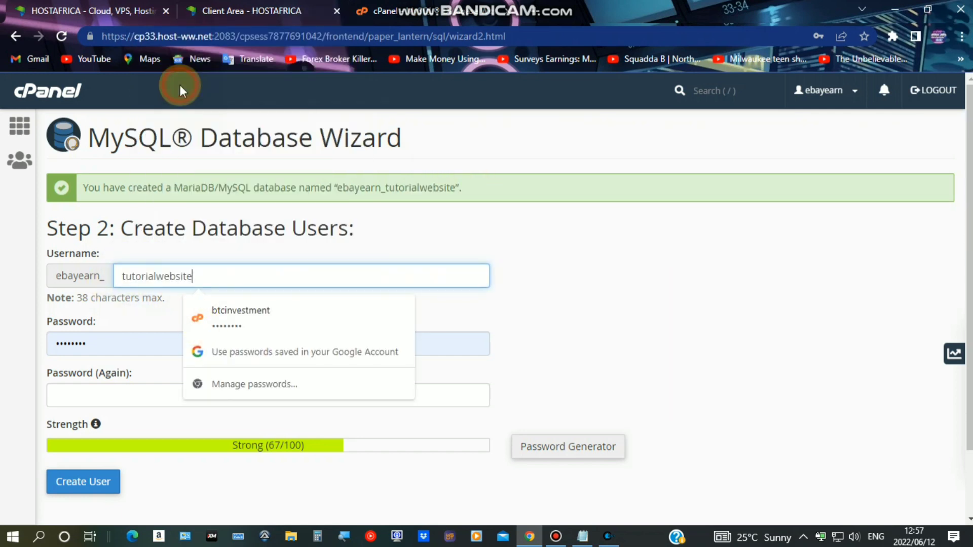
Generate and copy a Very Strong (100/100) password, fill both fields, and create the user
{"action": "double_click", "coordinate": [96, 343]}
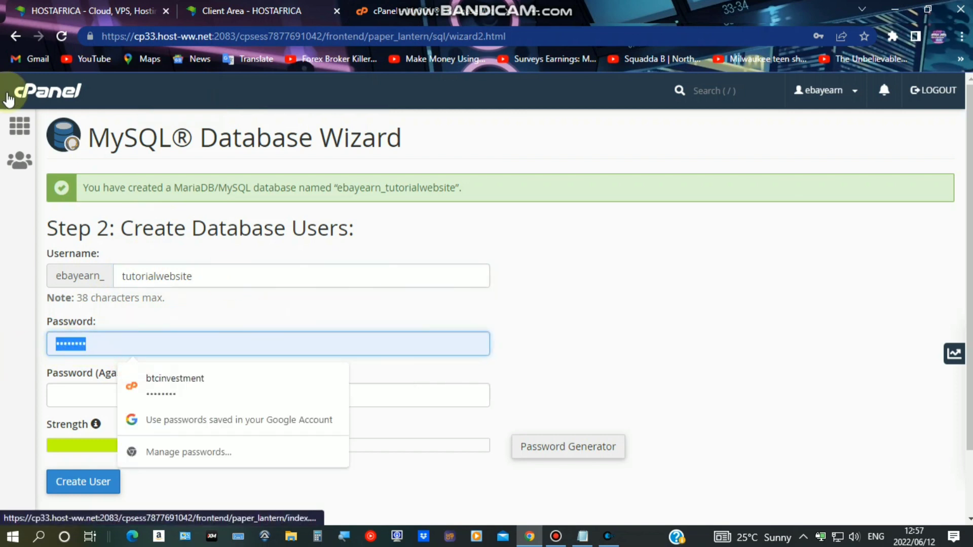
{"action": "key", "text": "BackSpace"}
{"action": "left_click", "coordinate": [553, 451]}
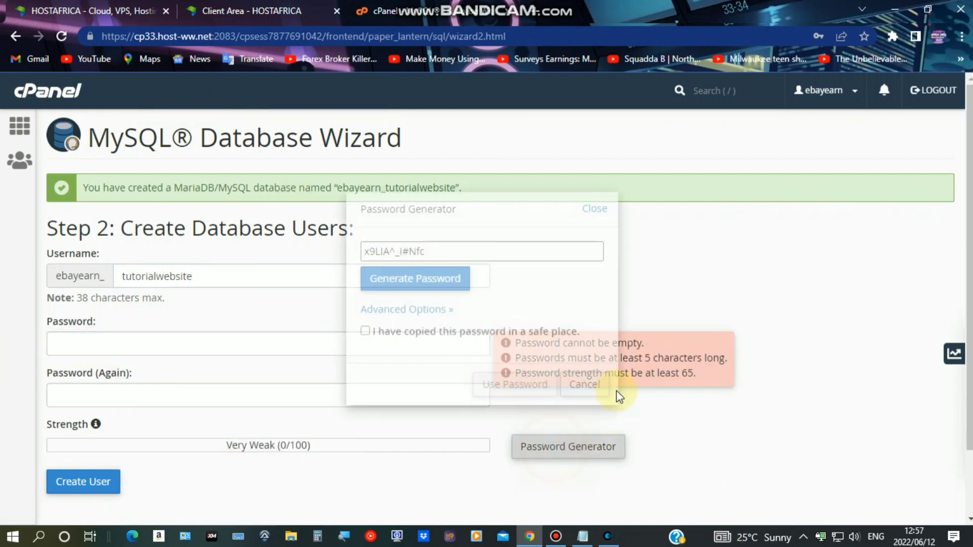
{"action": "left_click", "coordinate": [439, 290]}
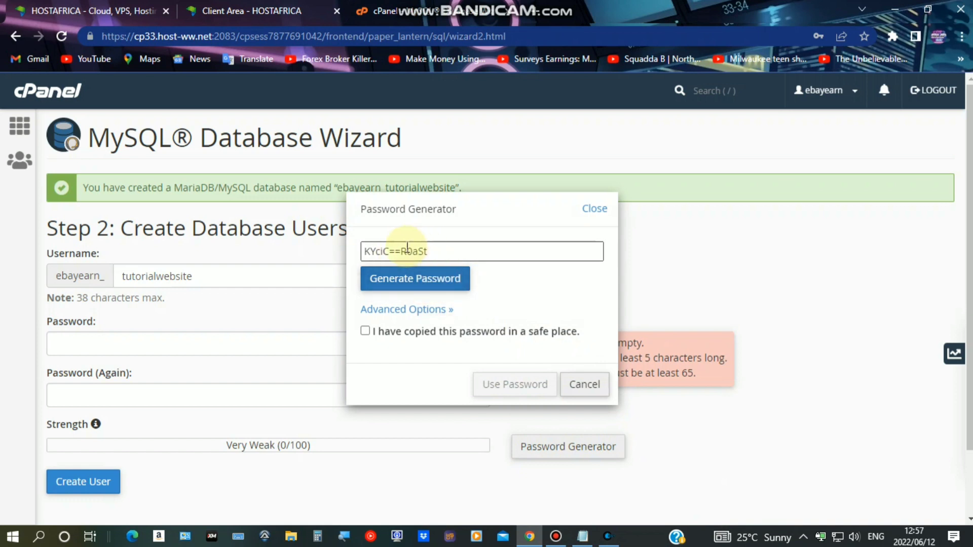
{"action": "left_click", "coordinate": [434, 278]}
{"action": "left_click", "coordinate": [365, 331]}
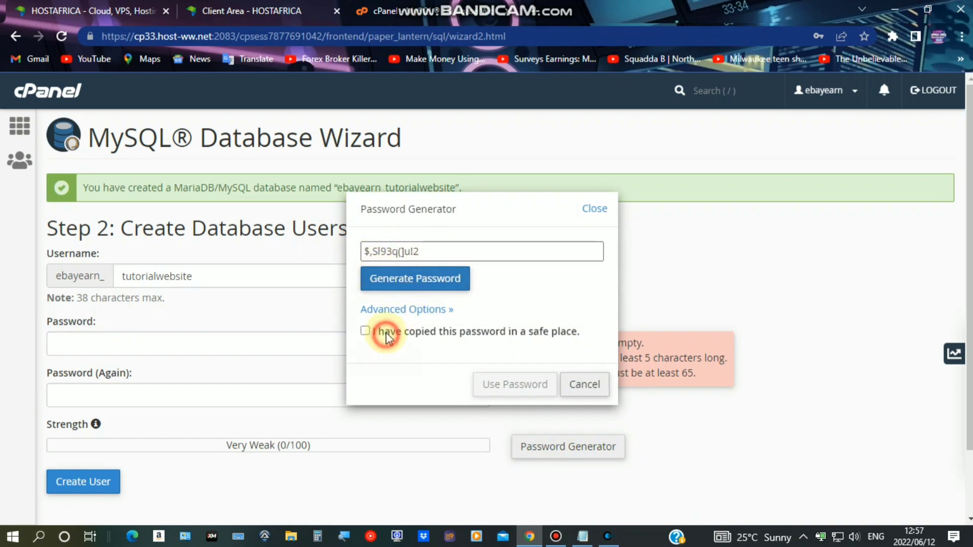
{"action": "left_click", "coordinate": [428, 250]}
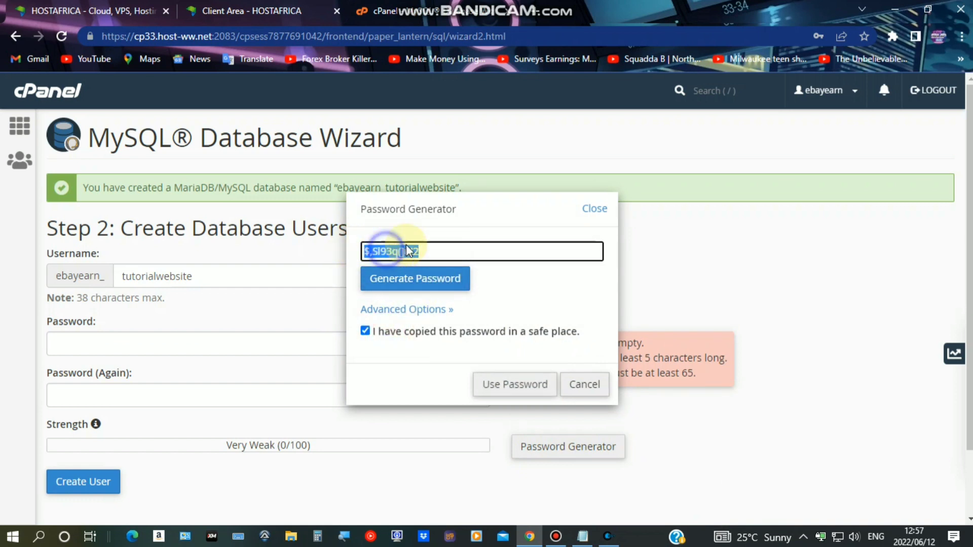
{"action": "right_click", "coordinate": [419, 251]}
{"action": "left_click", "coordinate": [450, 301]}
{"action": "left_click", "coordinate": [502, 384]}
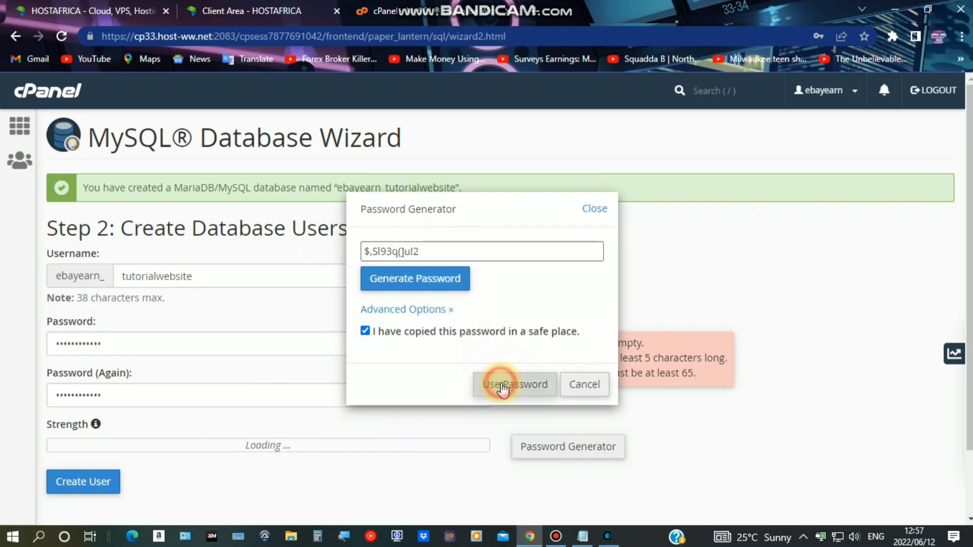
{"action": "scroll", "coordinate": [184, 389], "scroll_direction": "down", "scroll_amount": 2}
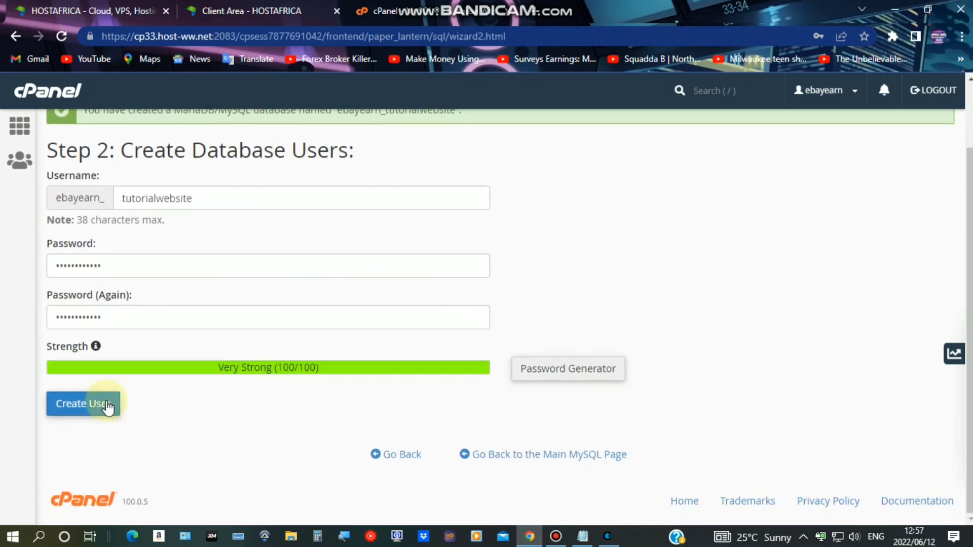
{"action": "left_click", "coordinate": [87, 414]}
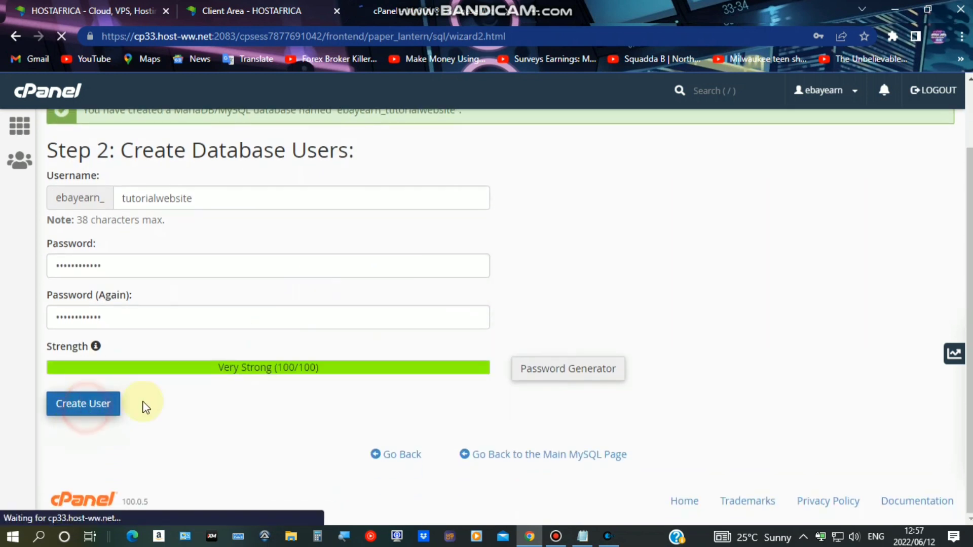
{"action": "left_click", "coordinate": [558, 538]}
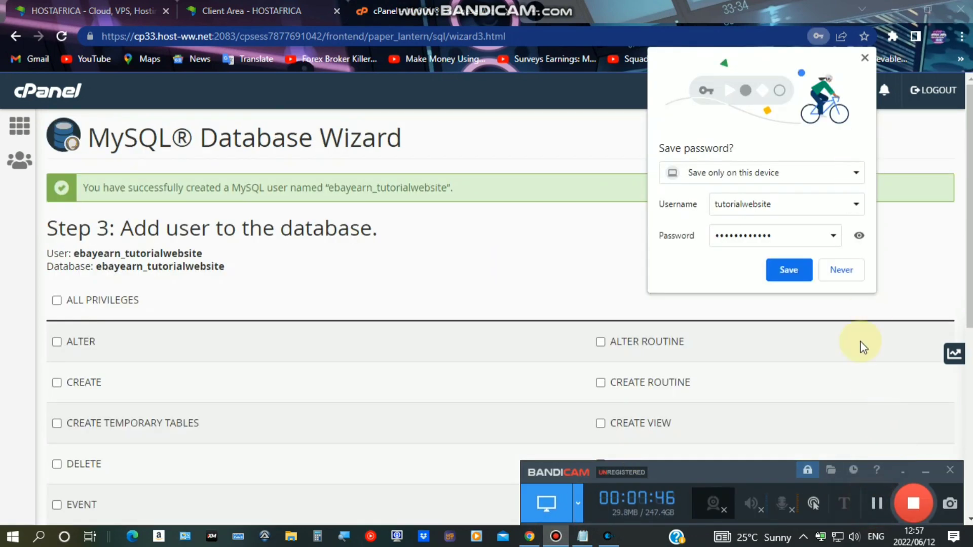
Grant the user ALL PRIVILEGES on ebayearn_tutorialwebsite and advance to Step 4
{"action": "left_click", "coordinate": [862, 56]}
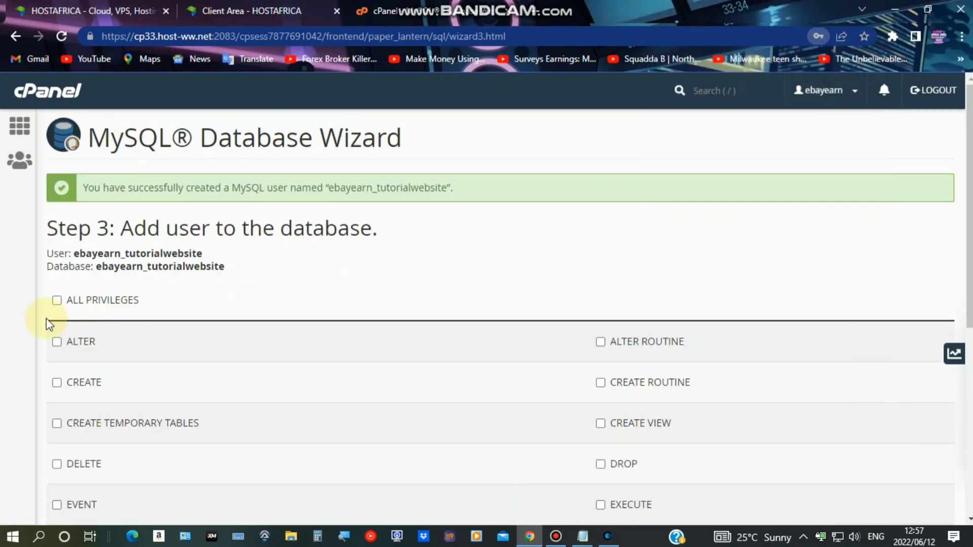
{"action": "left_click", "coordinate": [75, 302]}
{"action": "scroll", "coordinate": [212, 300], "scroll_direction": "down", "scroll_amount": 7}
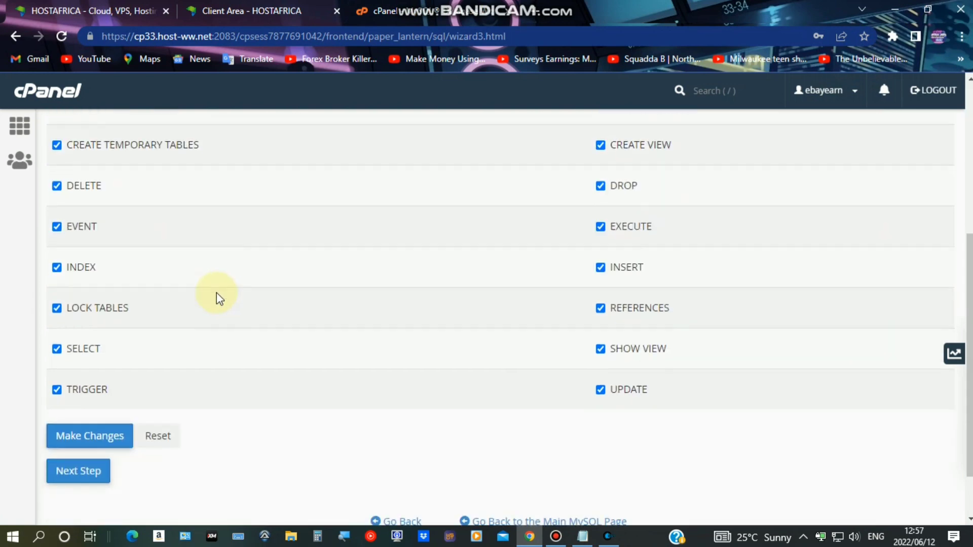
{"action": "left_click", "coordinate": [74, 409]}
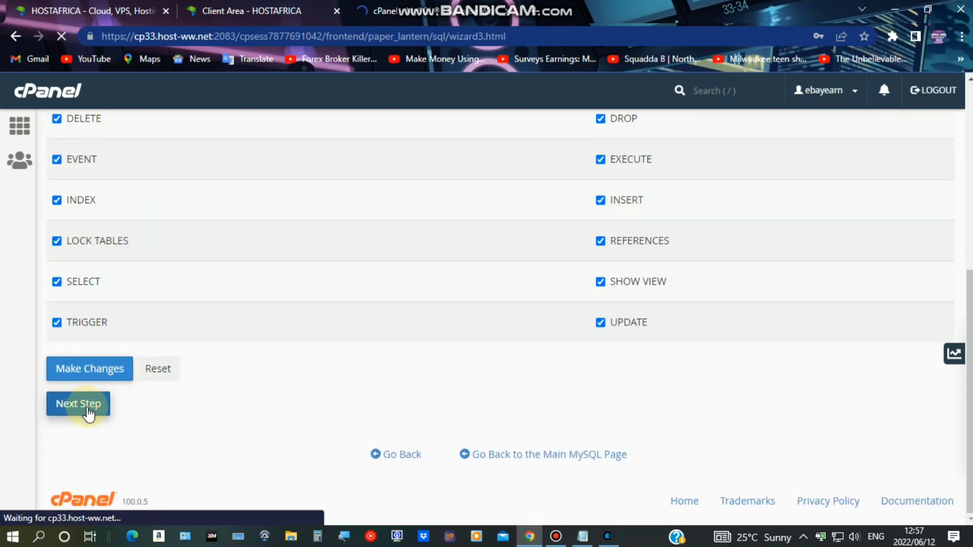
{"action": "left_click", "coordinate": [584, 538]}
Append a 'PASSWORD:' line with the pasted database password to the Notepad notes
{"action": "left_click", "coordinate": [712, 367]}
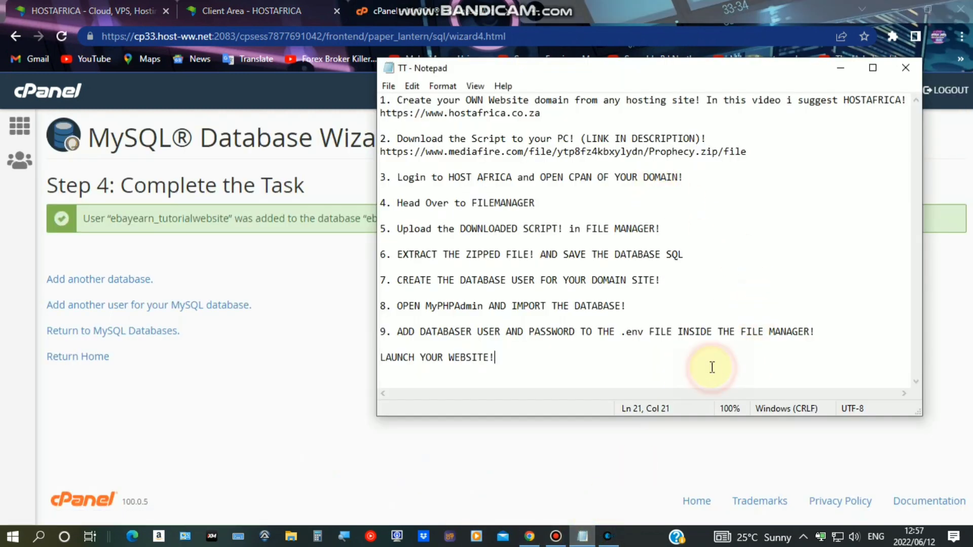
{"action": "key", "text": "Return"}
{"action": "key", "text": "Return"}
{"action": "key", "text": "Return"}
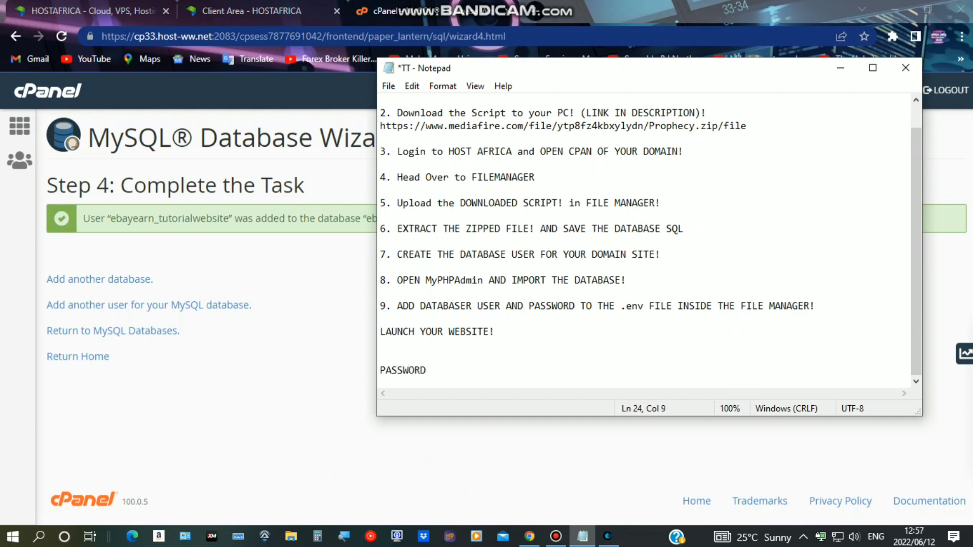
{"action": "type", "text": "PASSWORD:"}
{"action": "right_click", "coordinate": [520, 370]}
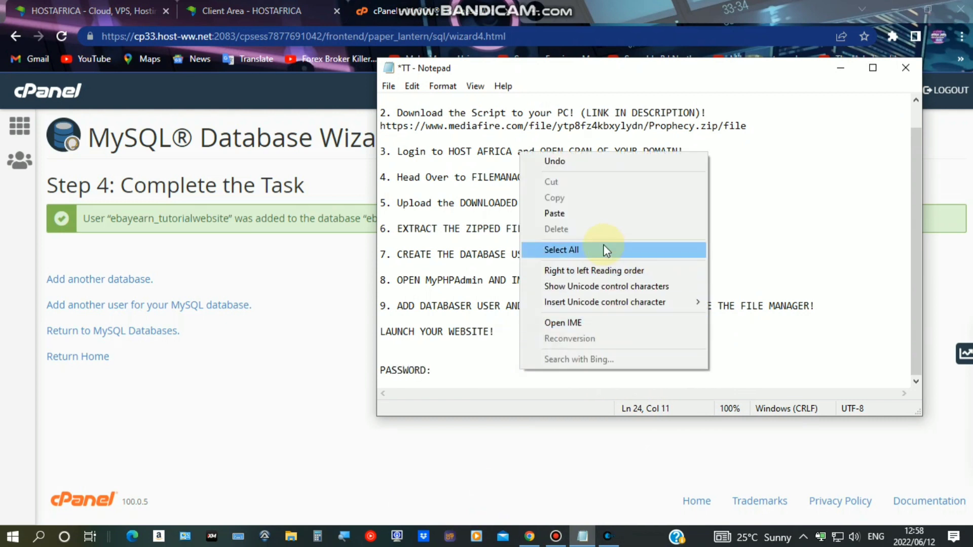
{"action": "left_click", "coordinate": [597, 214]}
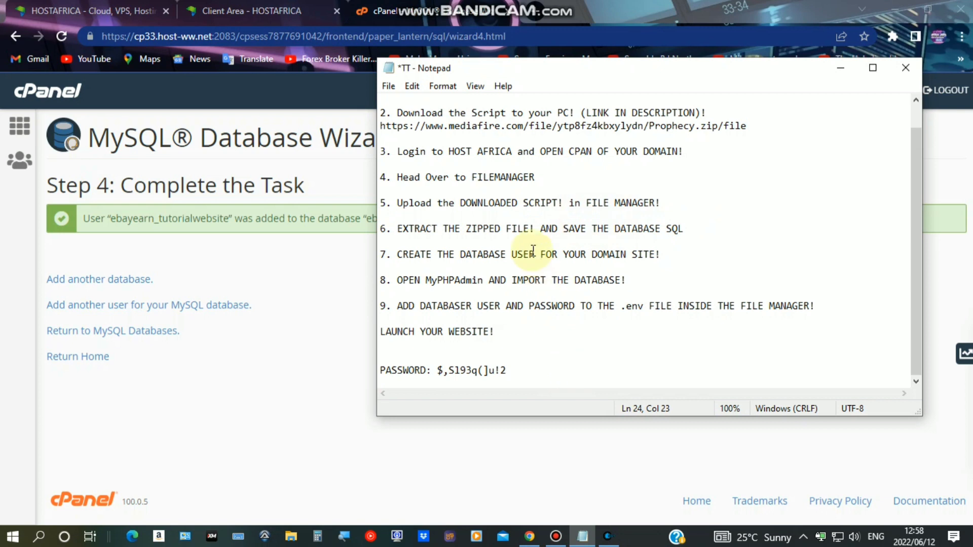
Highlight step 7 about creating the database user, then return to the cPanel wizard
{"action": "scroll", "coordinate": [507, 233], "scroll_direction": "up", "scroll_amount": 1}
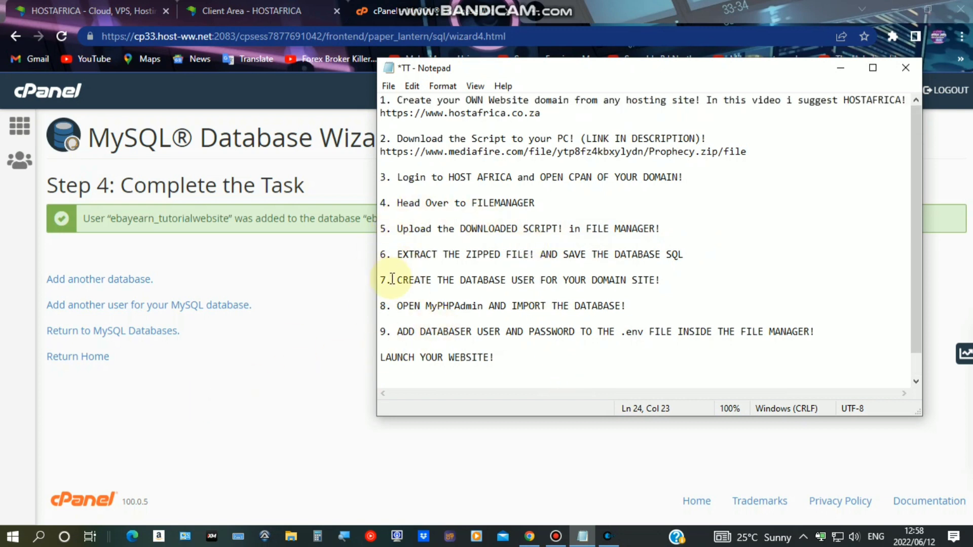
{"action": "left_click_drag", "start_coordinate": [393, 279], "coordinate": [673, 279]}
{"action": "left_click", "coordinate": [619, 279]}
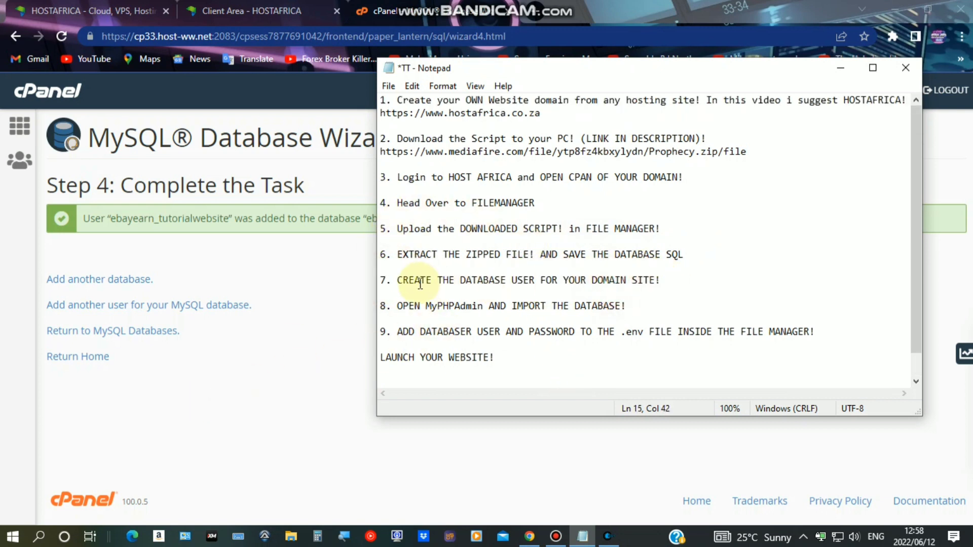
{"action": "left_click_drag", "start_coordinate": [381, 279], "coordinate": [686, 280]}
{"action": "left_click", "coordinate": [272, 351]}
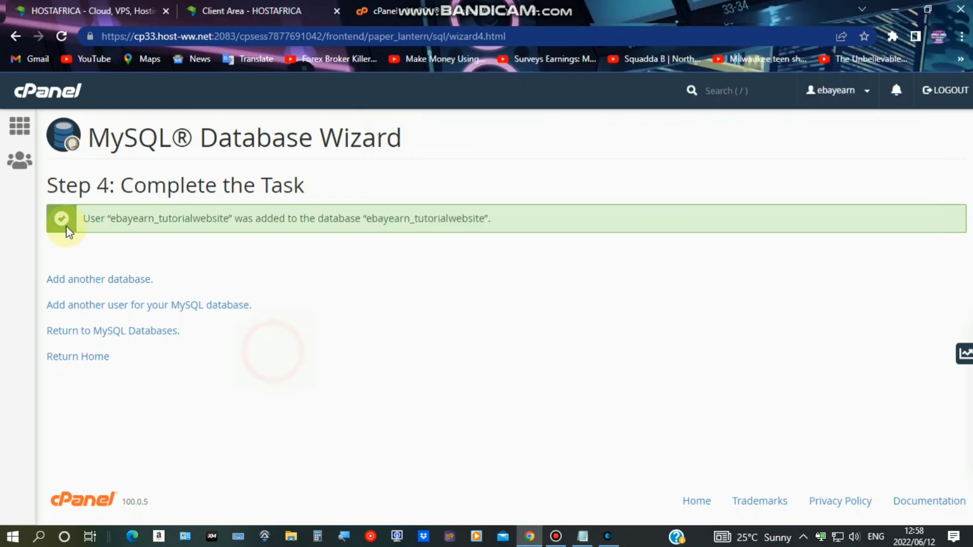
Go back to cPanel home and open MySQL Databases, which lists ebayearn_tutorialwebsite
{"action": "left_click", "coordinate": [19, 126]}
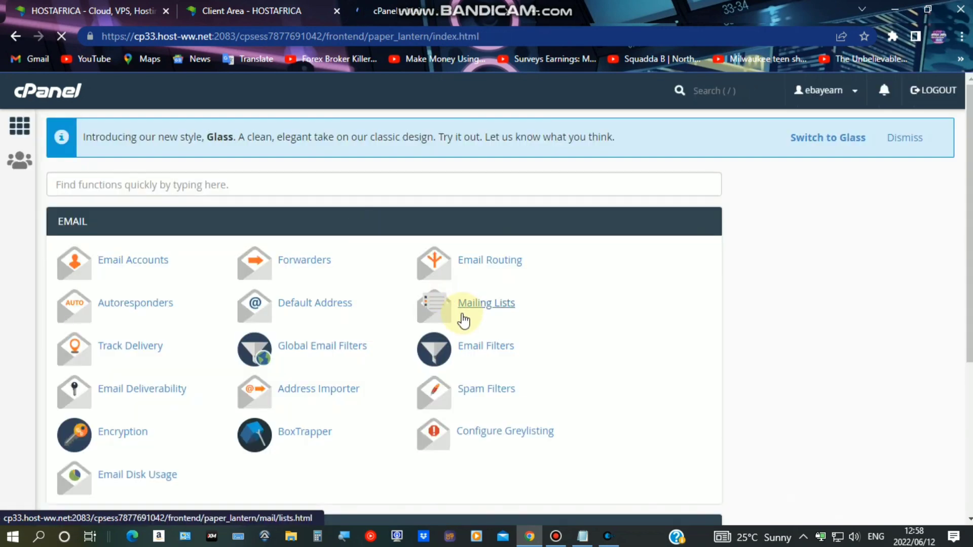
{"action": "scroll", "coordinate": [456, 319], "scroll_direction": "down", "scroll_amount": 5}
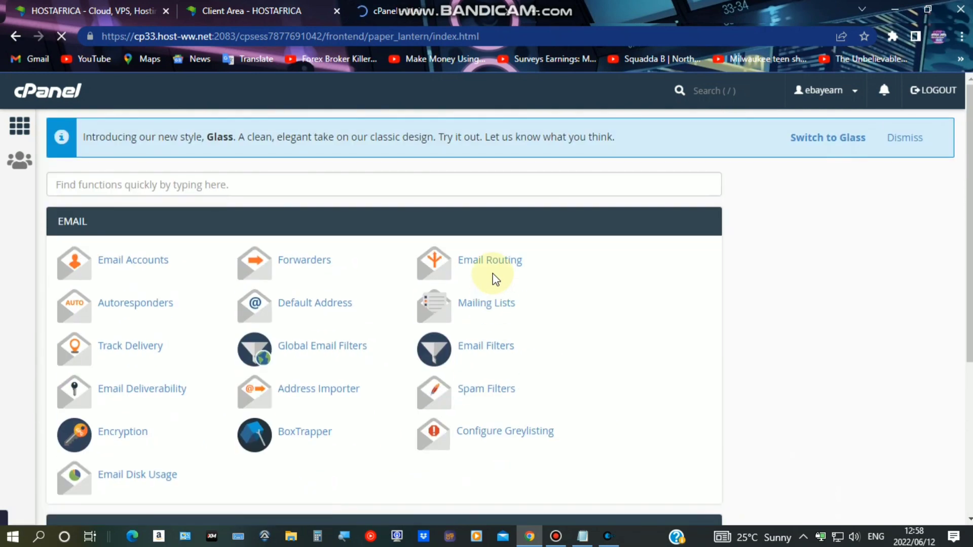
{"action": "scroll", "coordinate": [492, 272], "scroll_direction": "down", "scroll_amount": 12}
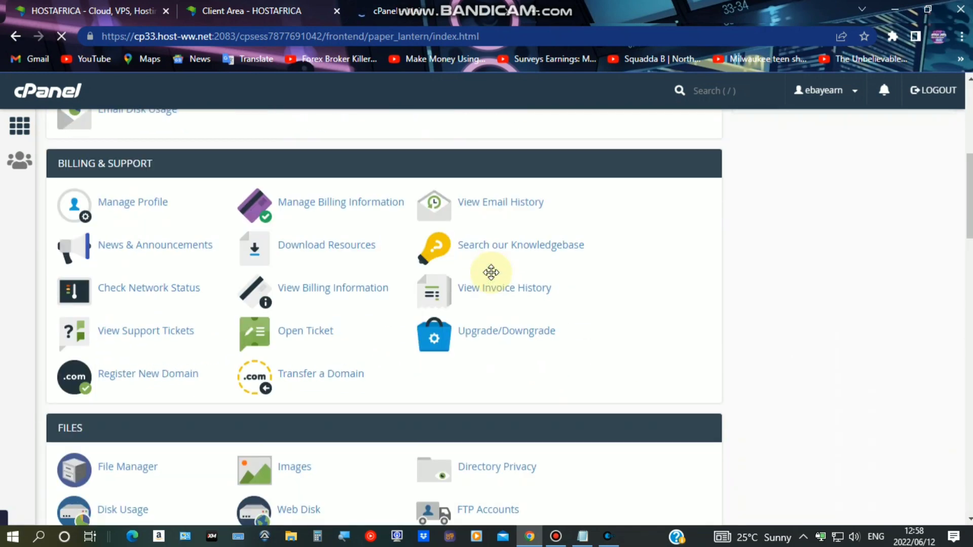
{"action": "scroll", "coordinate": [354, 254], "scroll_direction": "up", "scroll_amount": 3}
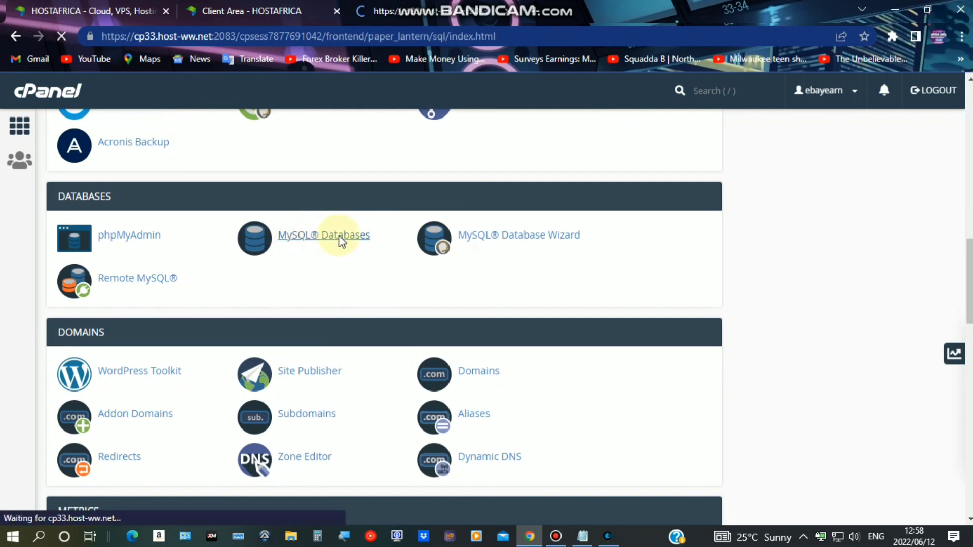
{"action": "scroll", "coordinate": [324, 244], "scroll_direction": "down", "scroll_amount": 8}
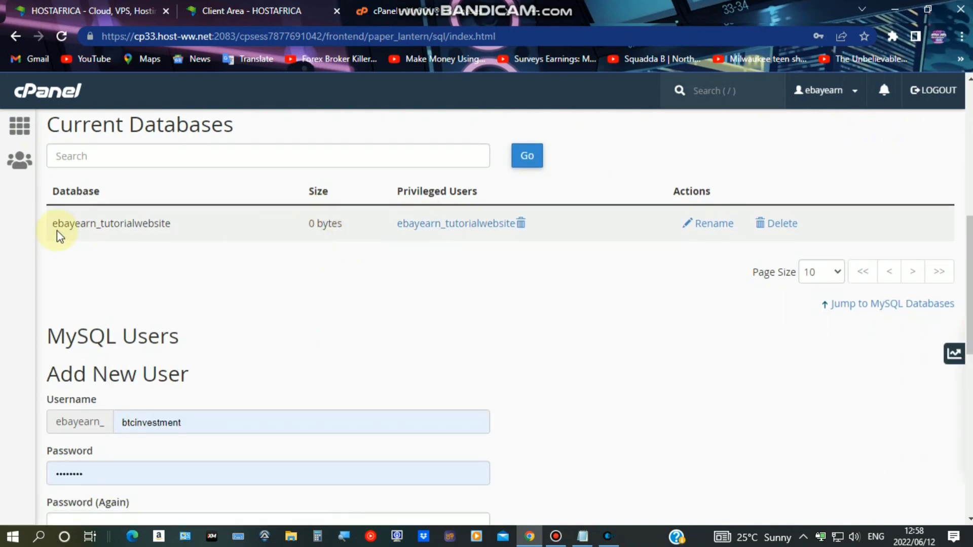
Delete the leftover ebayearn_investpro database user and confirm its permanent removal
{"action": "scroll", "coordinate": [134, 242], "scroll_direction": "down", "scroll_amount": 8}
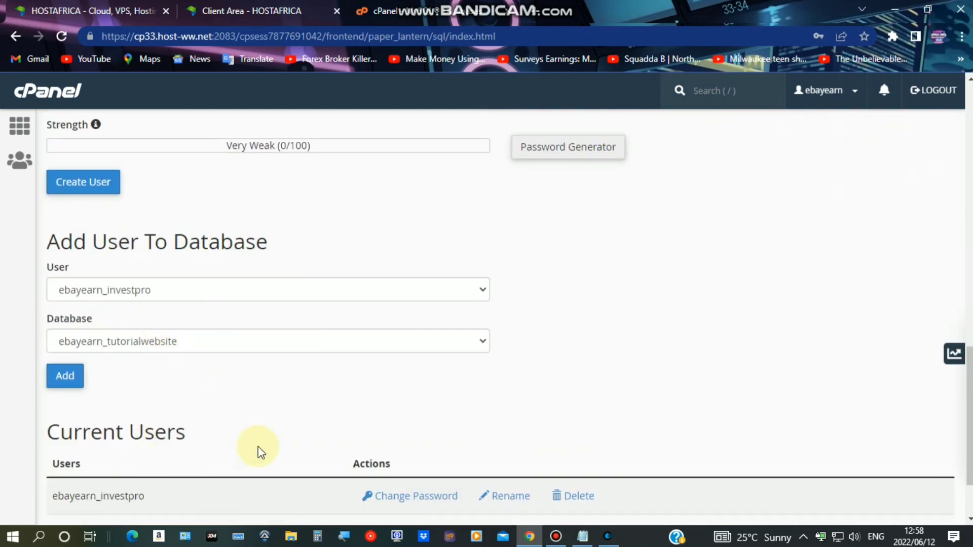
{"action": "scroll", "coordinate": [257, 450], "scroll_direction": "down", "scroll_amount": 2}
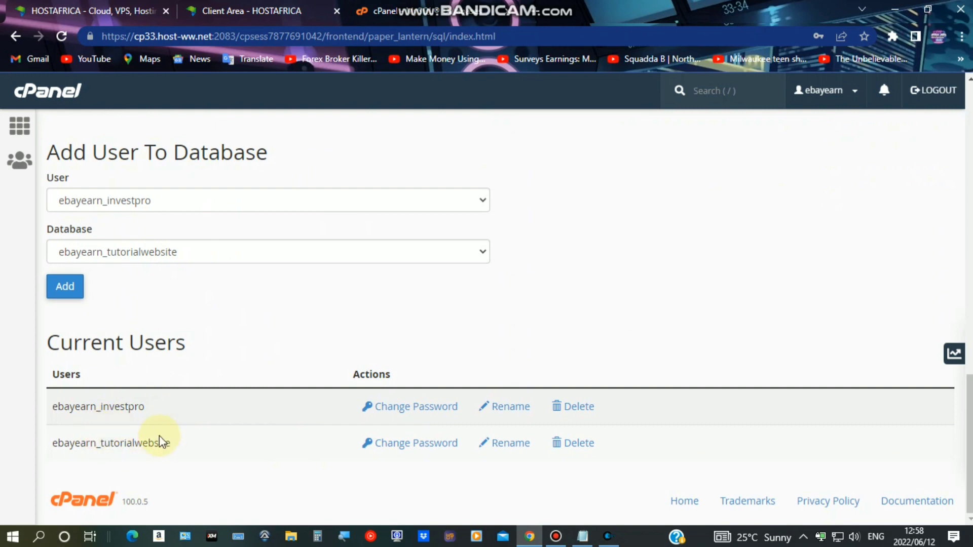
{"action": "left_click", "coordinate": [581, 406]}
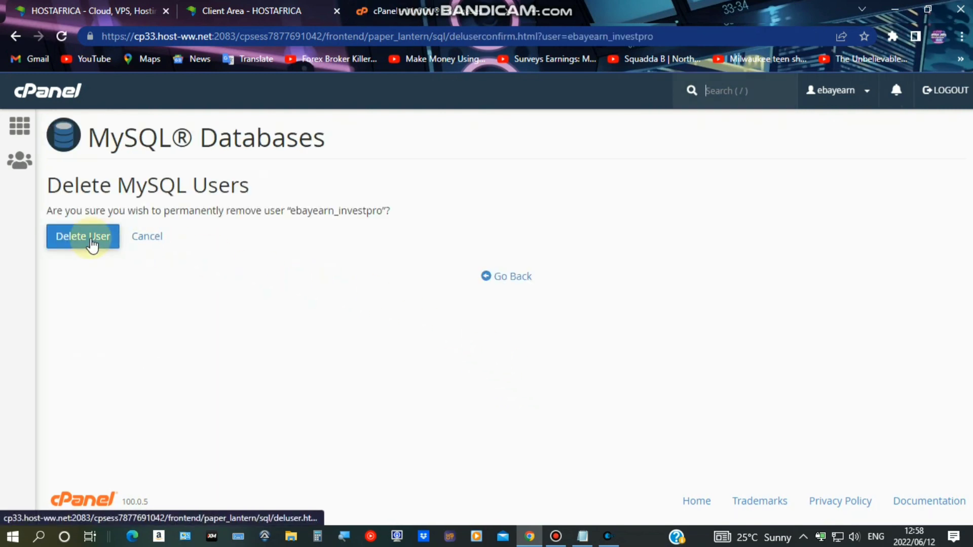
{"action": "left_click", "coordinate": [91, 239]}
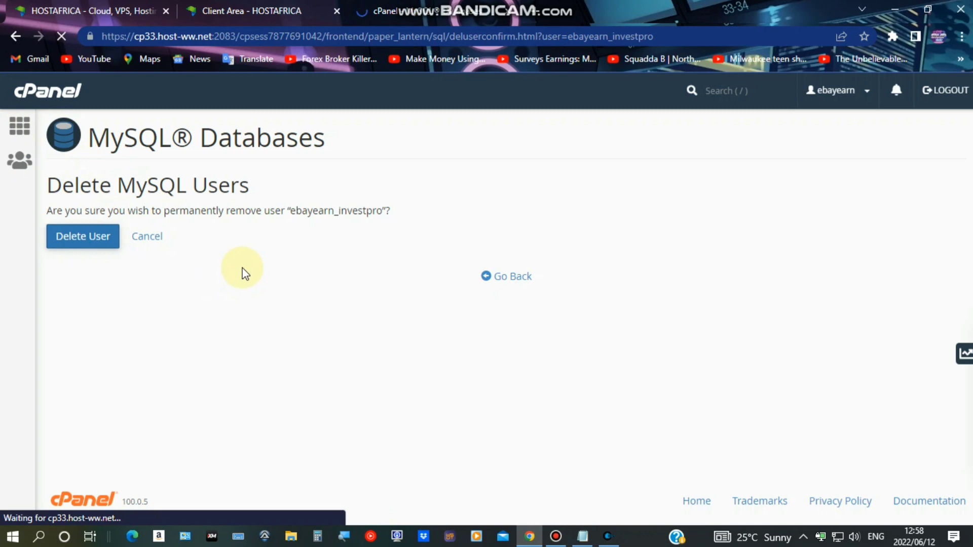
{"action": "left_click", "coordinate": [556, 538]}
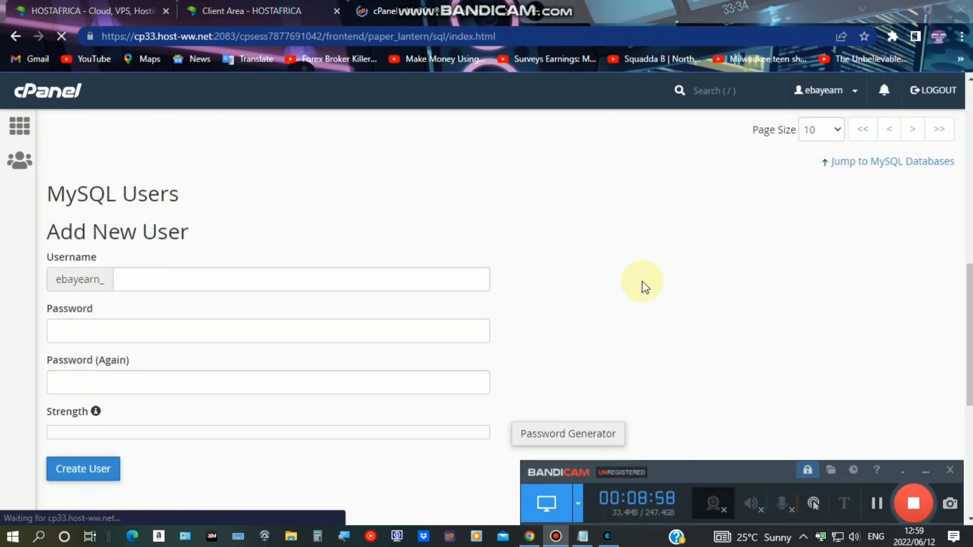
Verify only ebayearn_tutorialwebsite remains under Current Users, then return to cPanel home
{"action": "scroll", "coordinate": [642, 281], "scroll_direction": "up", "scroll_amount": 4}
{"action": "left_click", "coordinate": [555, 324]}
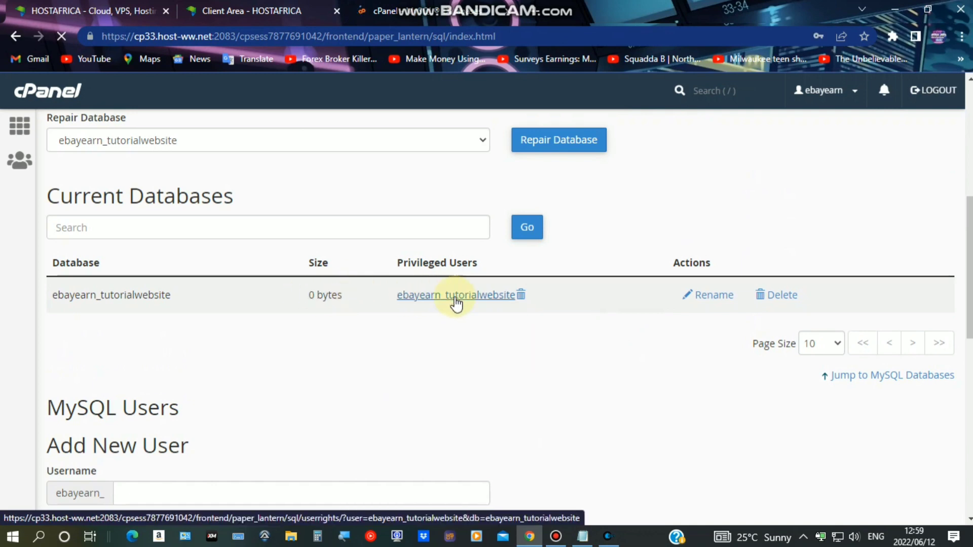
{"action": "scroll", "coordinate": [538, 288], "scroll_direction": "down", "scroll_amount": 10}
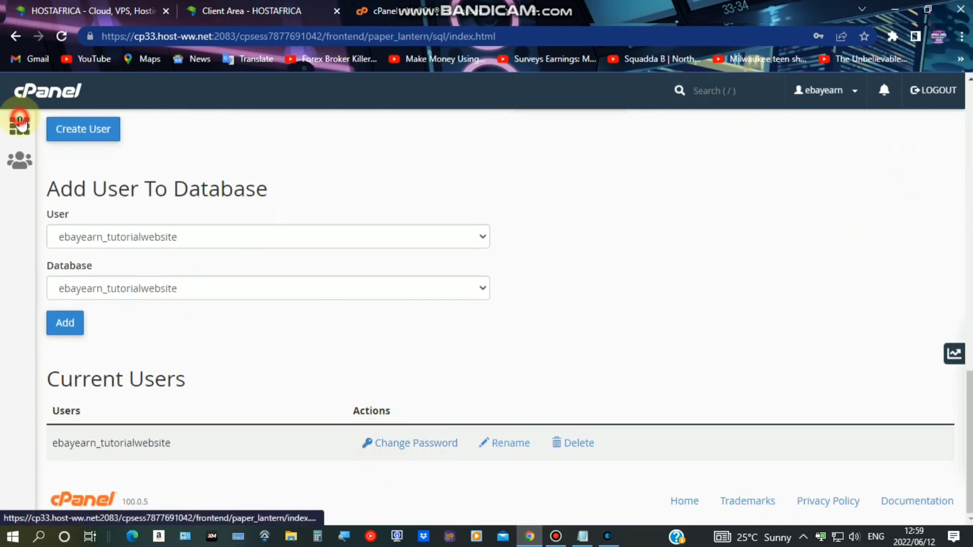
{"action": "left_click", "coordinate": [18, 94]}
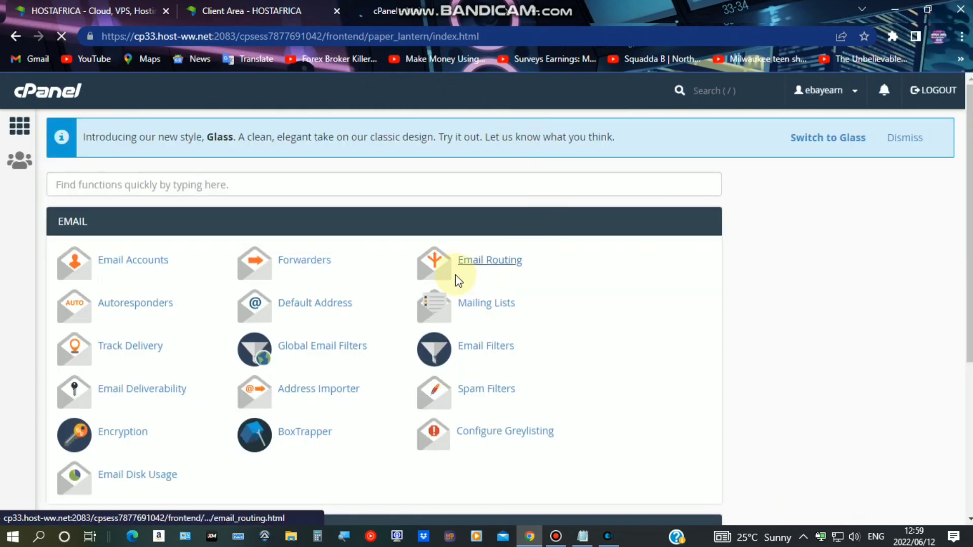
{"action": "scroll", "coordinate": [242, 268], "scroll_direction": "down", "scroll_amount": 5}
{"action": "scroll", "coordinate": [749, 237], "scroll_direction": "up", "scroll_amount": 1}
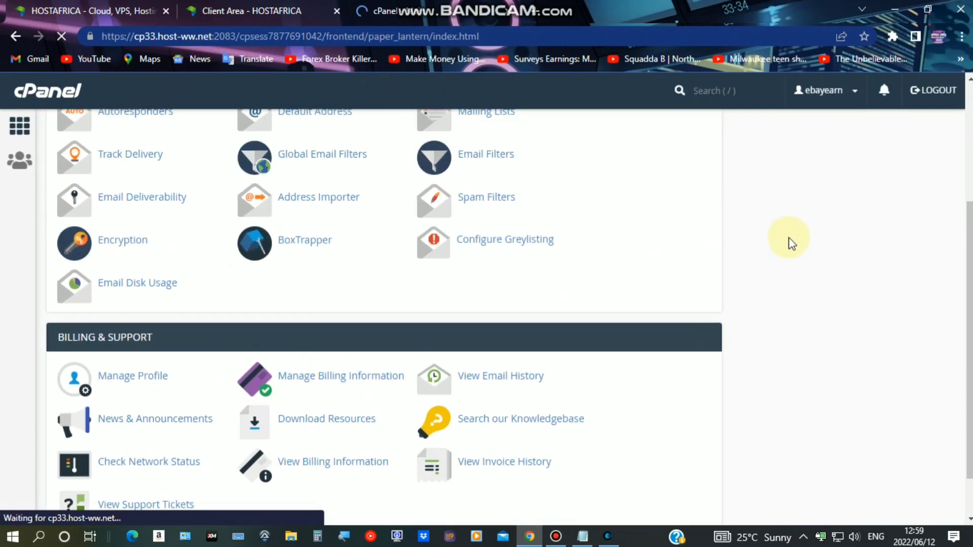
{"action": "scroll", "coordinate": [788, 239], "scroll_direction": "down", "scroll_amount": 1}
Review step 8 on importing the database in the notes, then launch phpMyAdmin from cPanel
{"action": "left_click", "coordinate": [583, 536]}
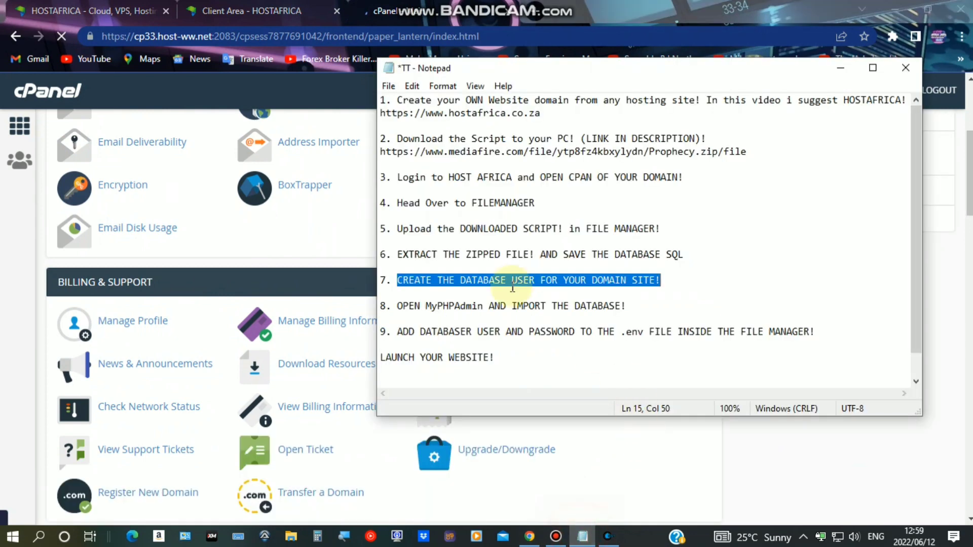
{"action": "left_click_drag", "start_coordinate": [398, 306], "coordinate": [630, 307]}
{"action": "left_click", "coordinate": [813, 456]}
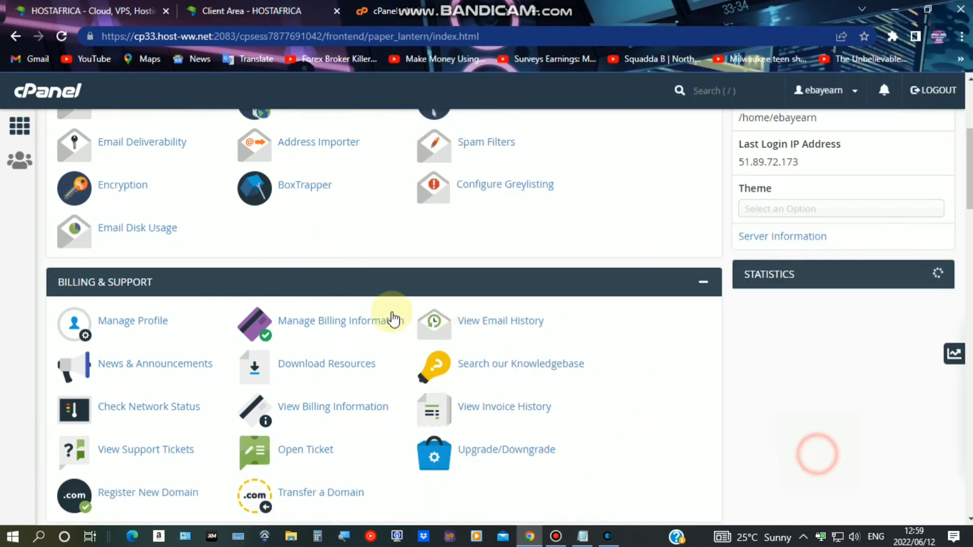
{"action": "scroll", "coordinate": [255, 319], "scroll_direction": "down", "scroll_amount": 10}
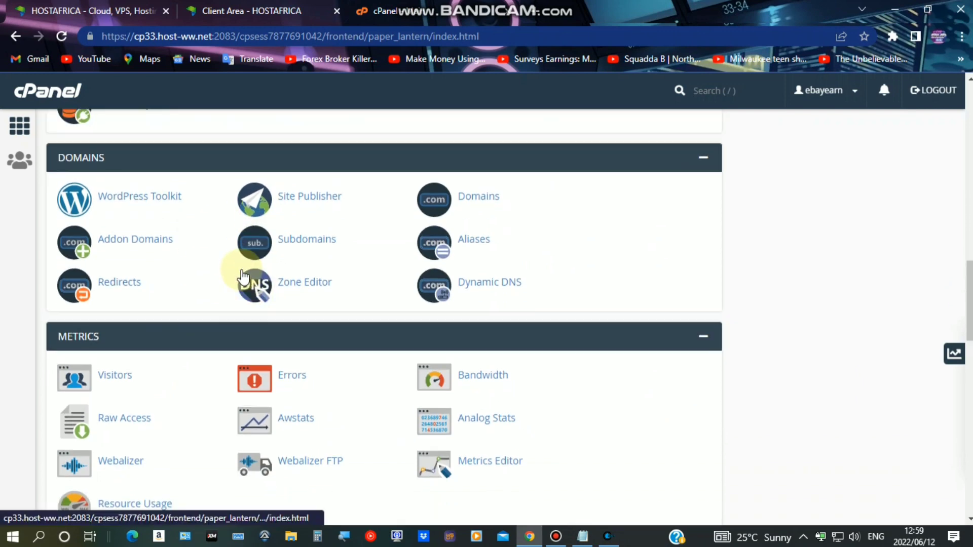
{"action": "scroll", "coordinate": [207, 253], "scroll_direction": "up", "scroll_amount": 5}
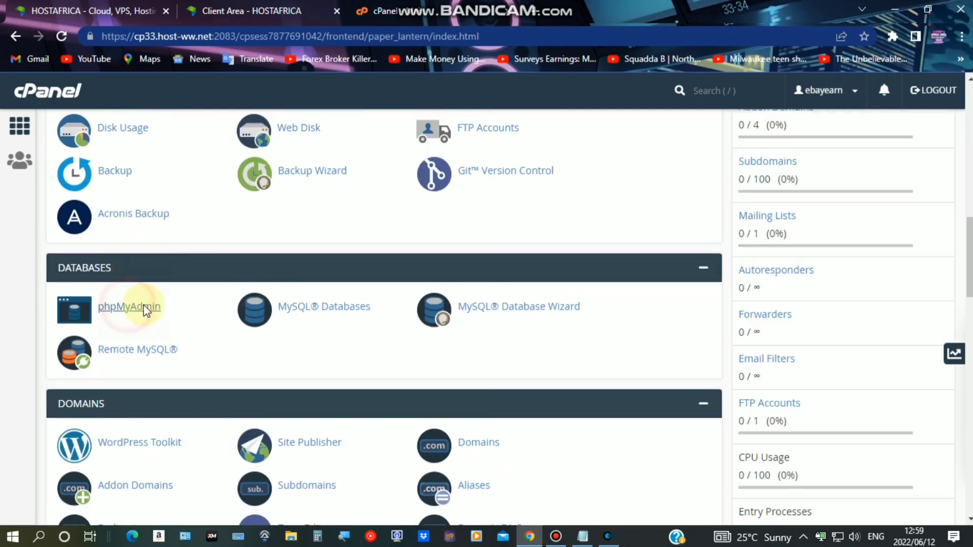
{"action": "left_click", "coordinate": [133, 307]}
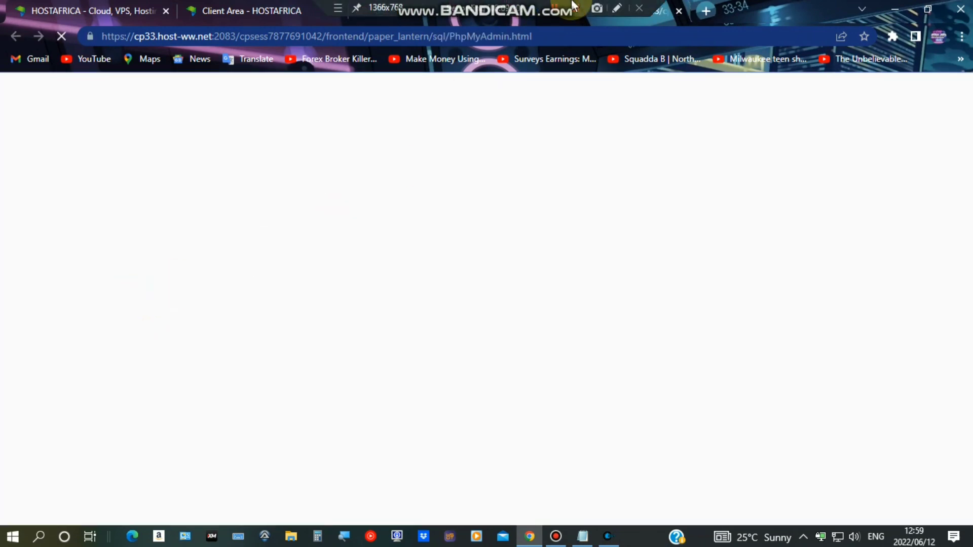
{"action": "left_click_drag", "start_coordinate": [119, 143], "coordinate": [87, 140]}
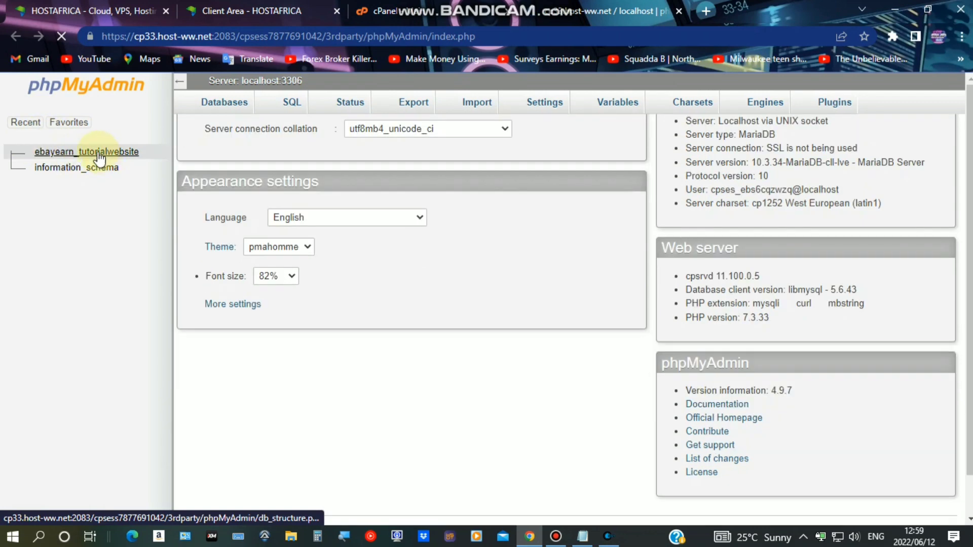
Import Downloads/database (1).sql into ebayearn_tutorialwebsite (98 queries) and list its tables
{"action": "left_click", "coordinate": [101, 152]}
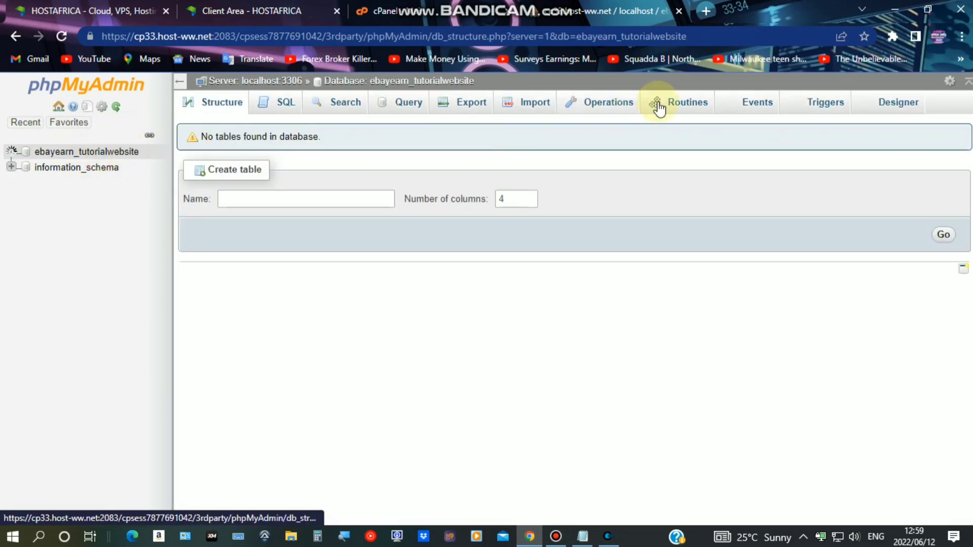
{"action": "left_click", "coordinate": [531, 108]}
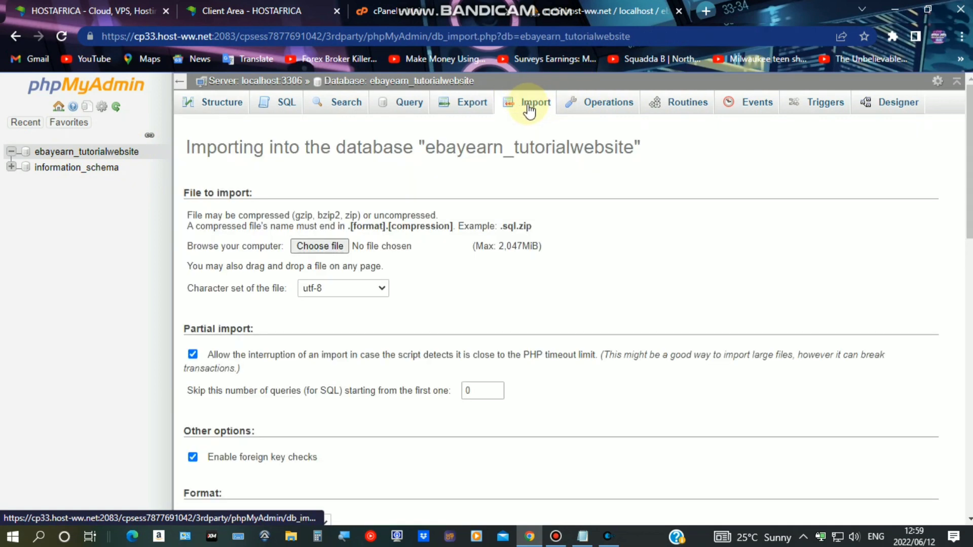
{"action": "left_click", "coordinate": [327, 246]}
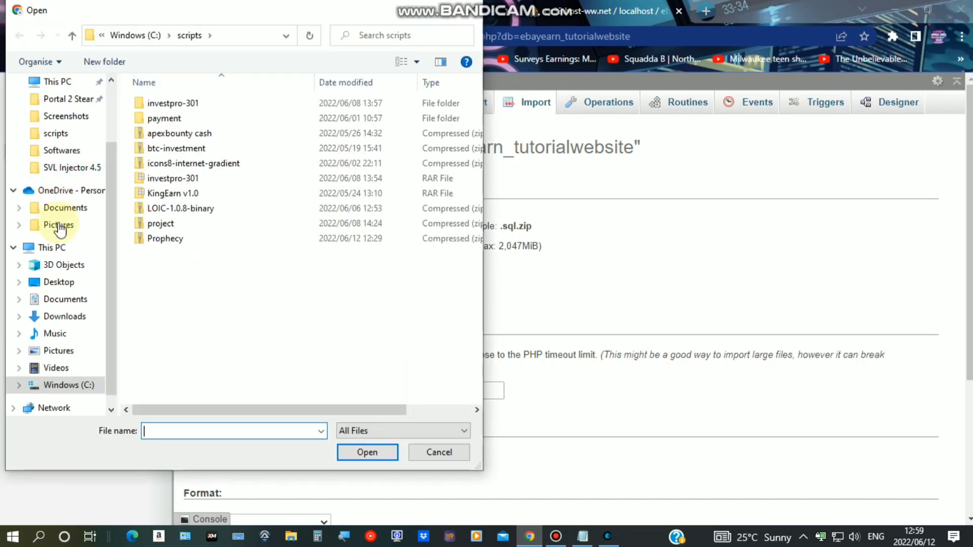
{"action": "left_click", "coordinate": [62, 317]}
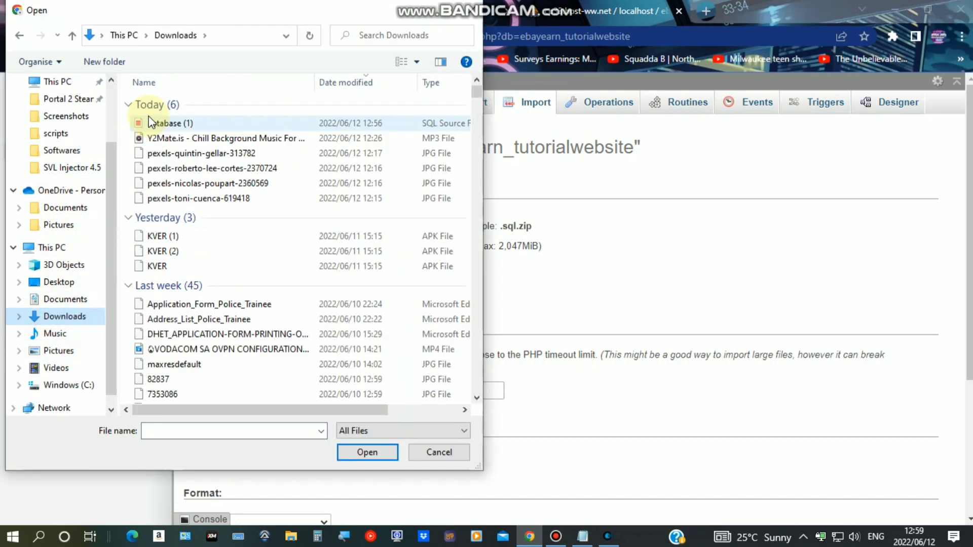
{"action": "left_click", "coordinate": [194, 125]}
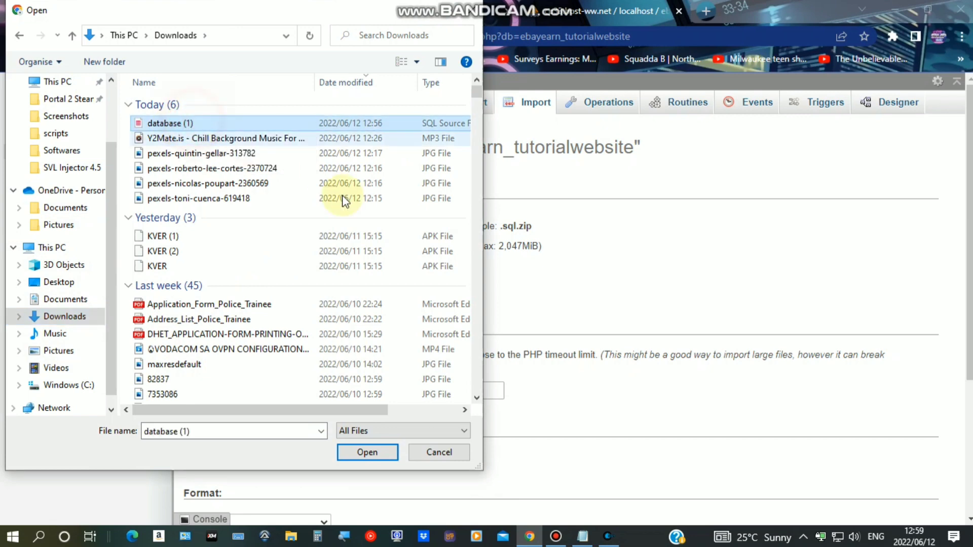
{"action": "left_click", "coordinate": [366, 453]}
{"action": "scroll", "coordinate": [502, 314], "scroll_direction": "down", "scroll_amount": 4}
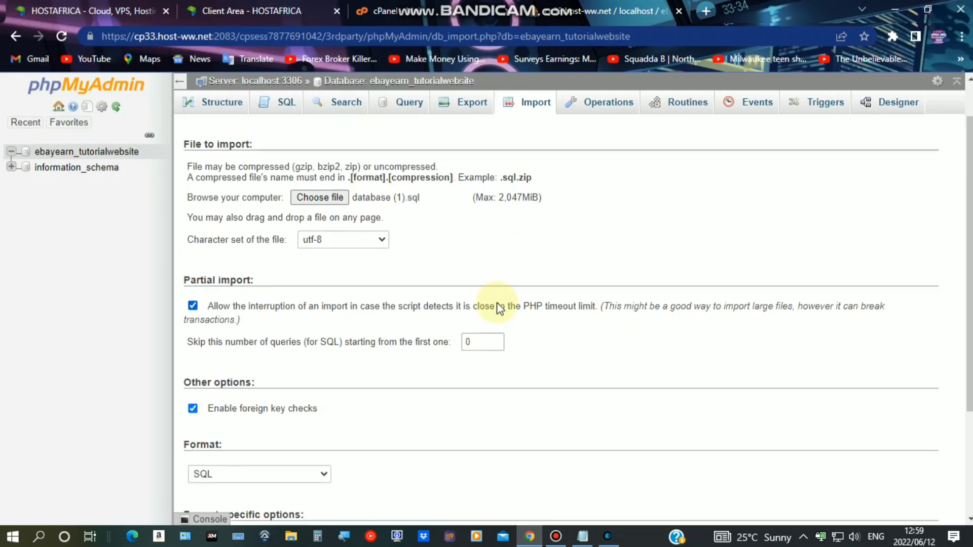
{"action": "left_click", "coordinate": [209, 465]}
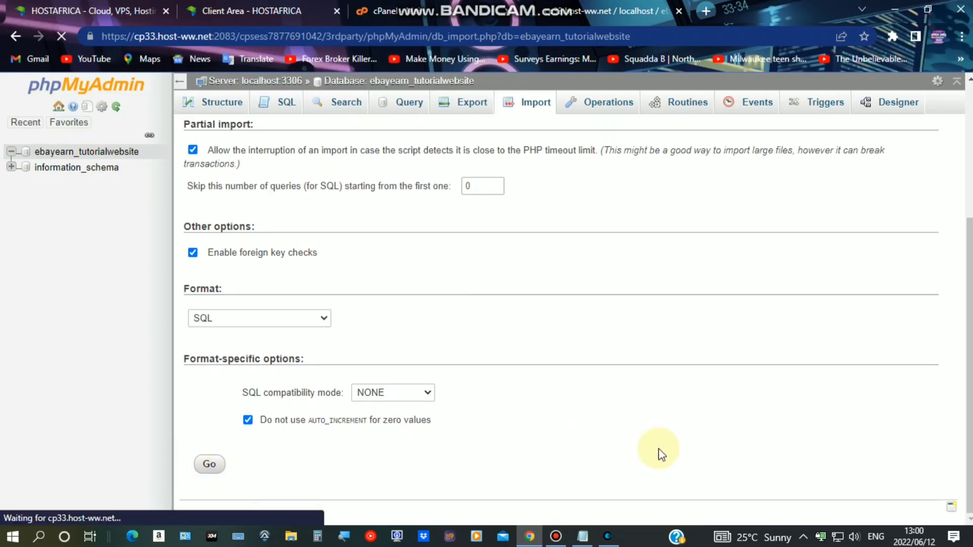
{"action": "left_click", "coordinate": [557, 537]}
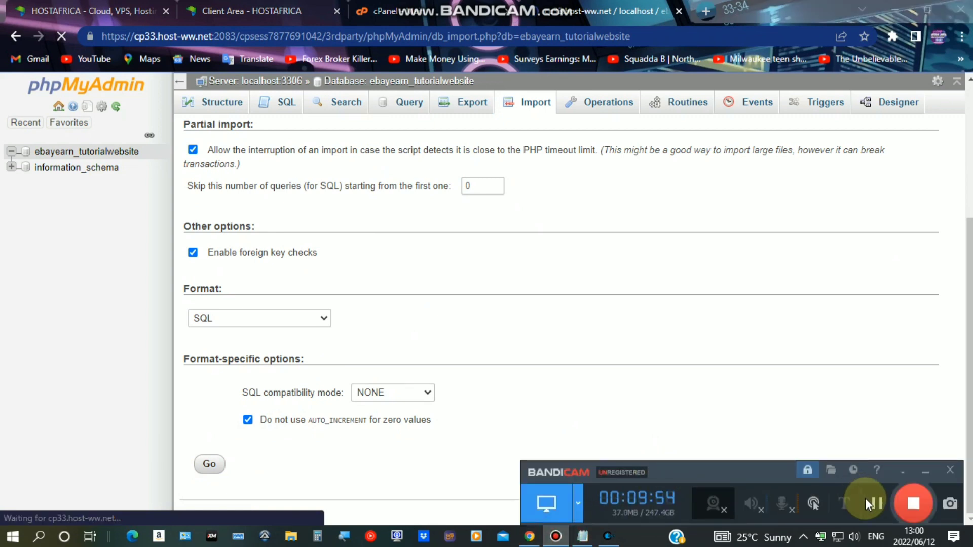
{"action": "left_click", "coordinate": [96, 152]}
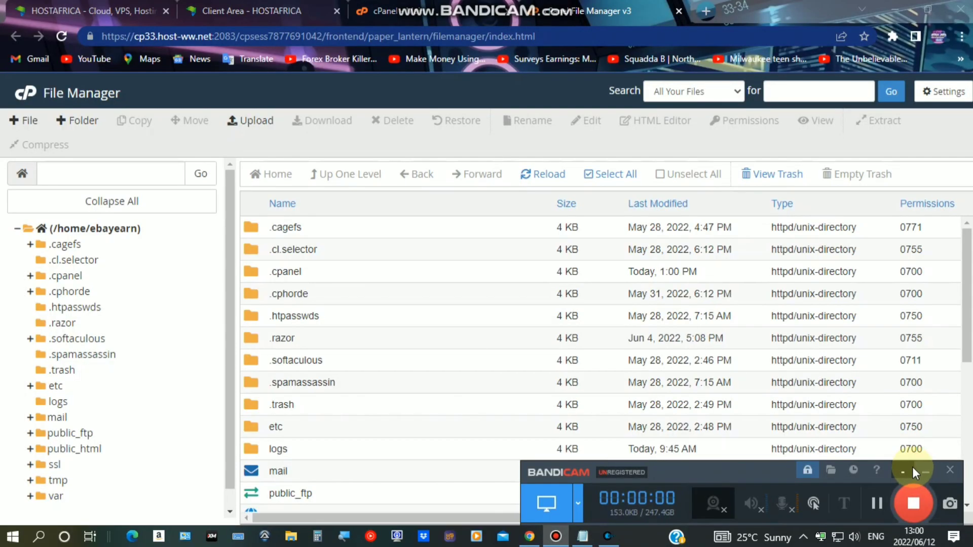
Open the .env file in public_html with the File Manager editor
{"action": "left_click", "coordinate": [923, 470]}
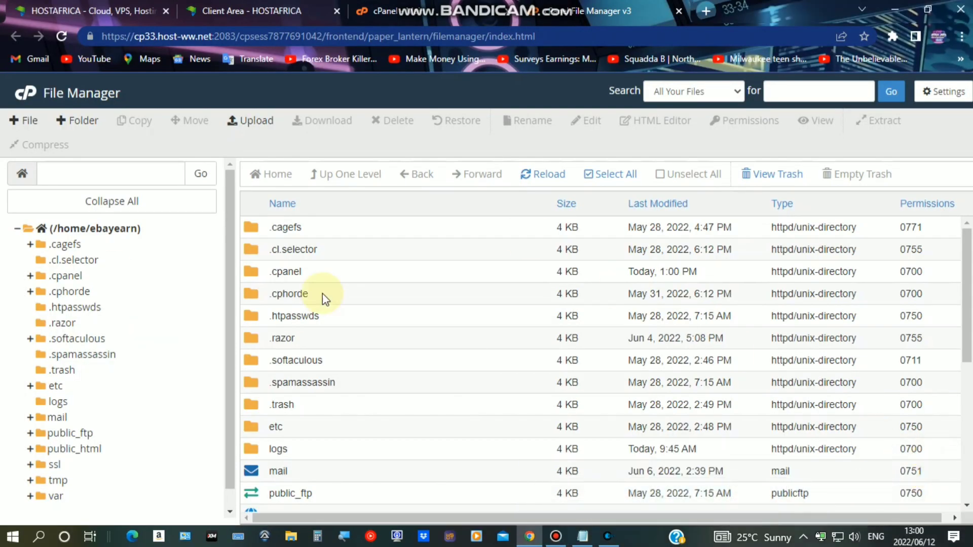
{"action": "scroll", "coordinate": [385, 360], "scroll_direction": "down", "scroll_amount": 3}
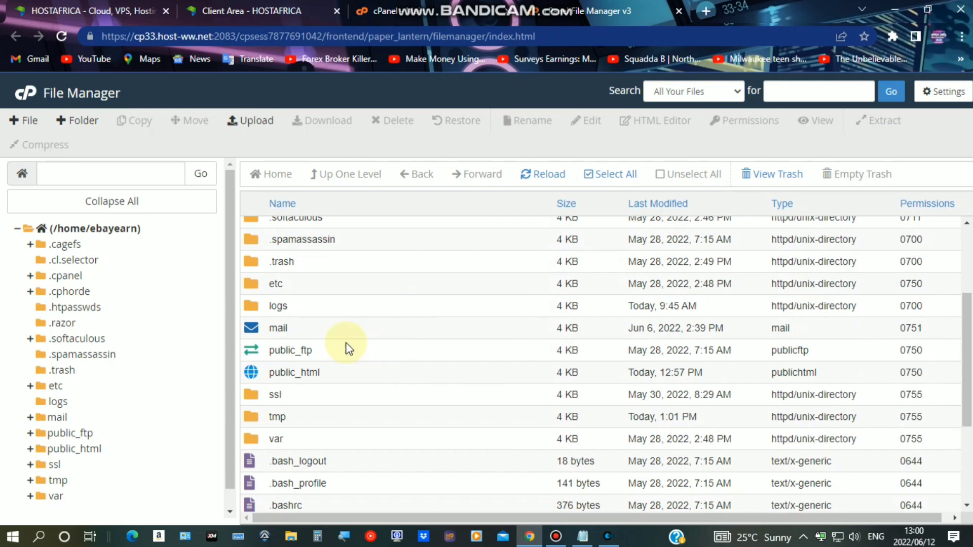
{"action": "double_click", "coordinate": [339, 372]}
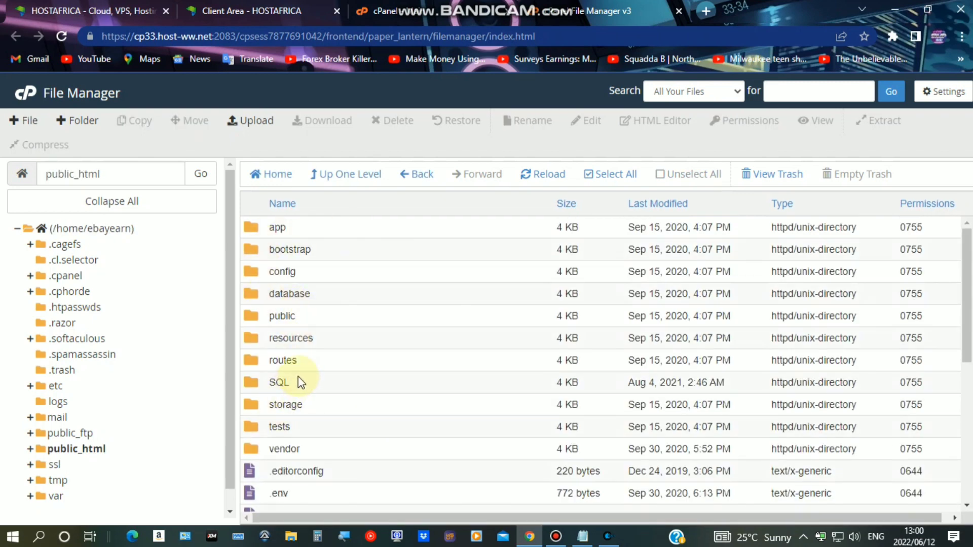
{"action": "scroll", "coordinate": [298, 382], "scroll_direction": "down", "scroll_amount": 3}
{"action": "left_click", "coordinate": [291, 351]}
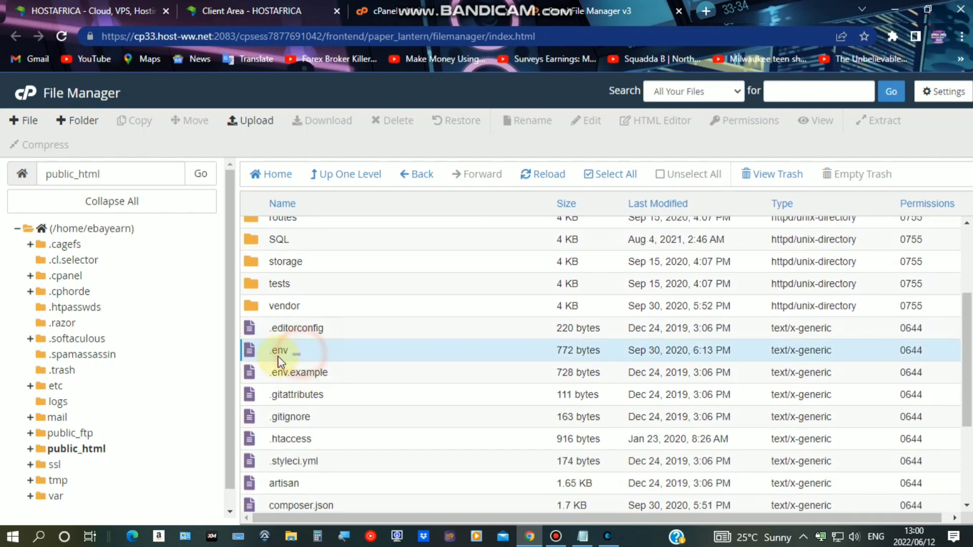
{"action": "left_click", "coordinate": [353, 356]}
{"action": "right_click", "coordinate": [375, 358]}
{"action": "left_click", "coordinate": [408, 376]}
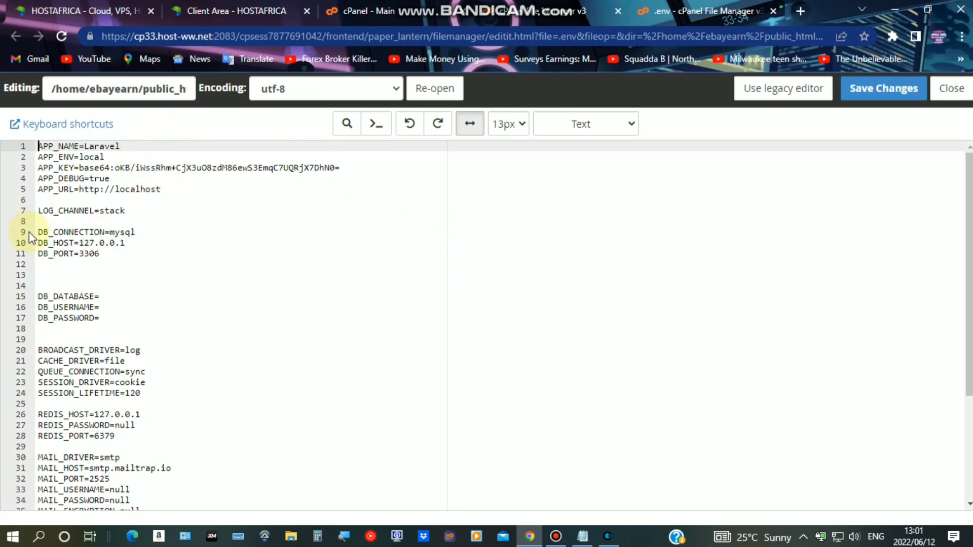
Leave the .env editor at line 15 and open MySQL Databases from cPanel home
{"action": "left_click", "coordinate": [114, 297]}
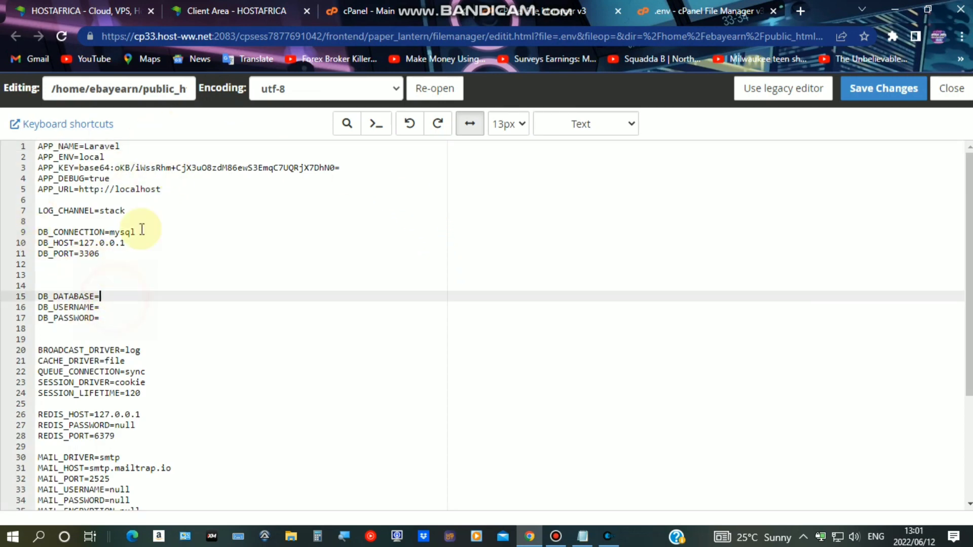
{"action": "left_click", "coordinate": [545, 10]}
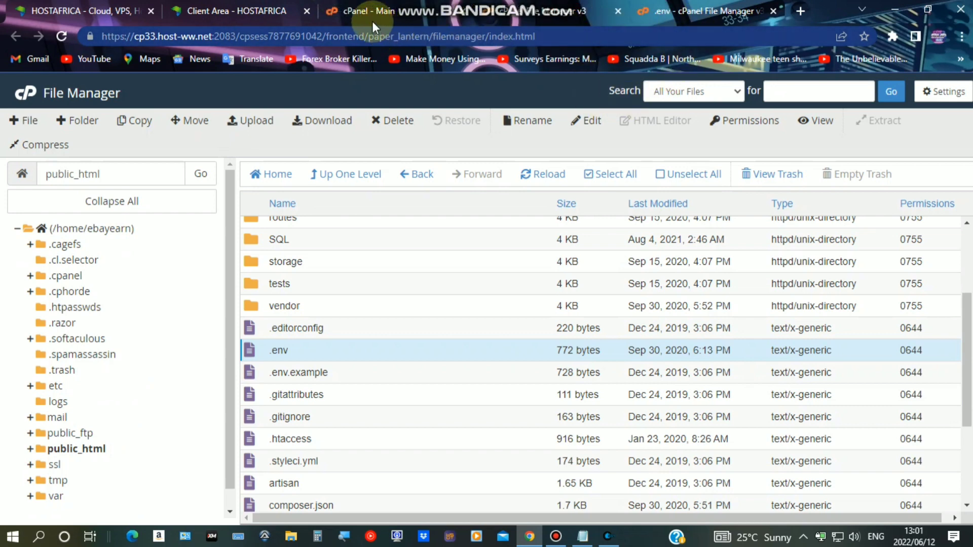
{"action": "left_click", "coordinate": [364, 12]}
{"action": "scroll", "coordinate": [340, 191], "scroll_direction": "up", "scroll_amount": 4}
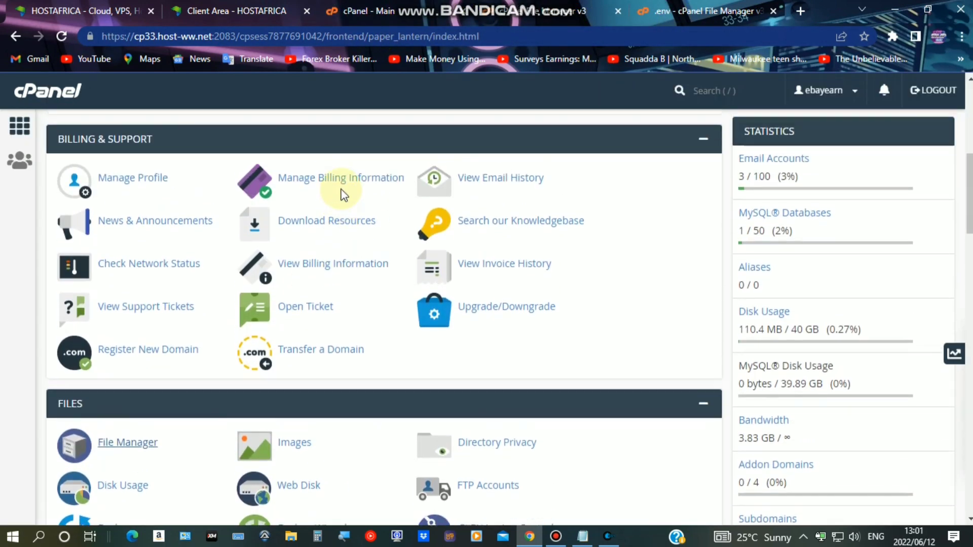
{"action": "scroll", "coordinate": [336, 191], "scroll_direction": "up", "scroll_amount": 4}
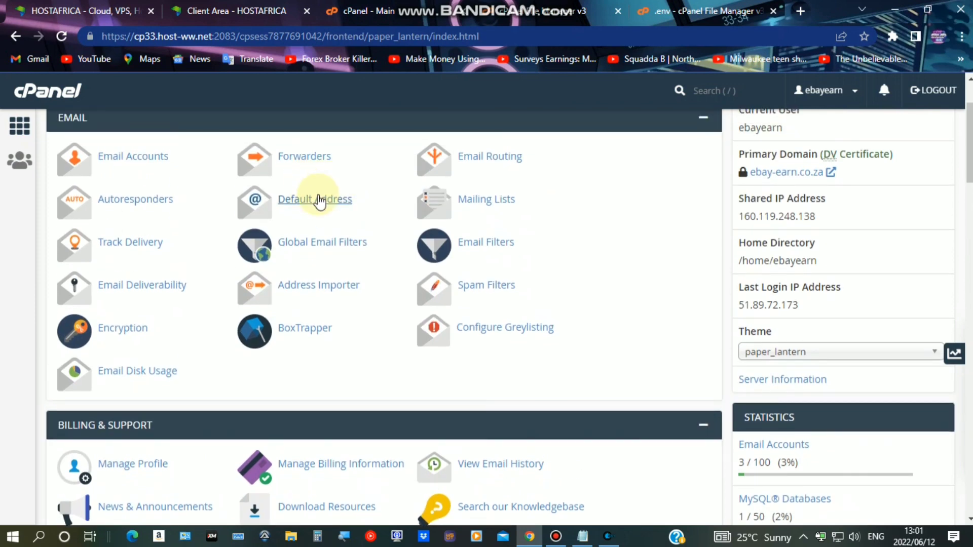
{"action": "scroll", "coordinate": [321, 200], "scroll_direction": "down", "scroll_amount": 2}
{"action": "scroll", "coordinate": [322, 200], "scroll_direction": "down", "scroll_amount": 15}
{"action": "scroll", "coordinate": [319, 192], "scroll_direction": "up", "scroll_amount": 3}
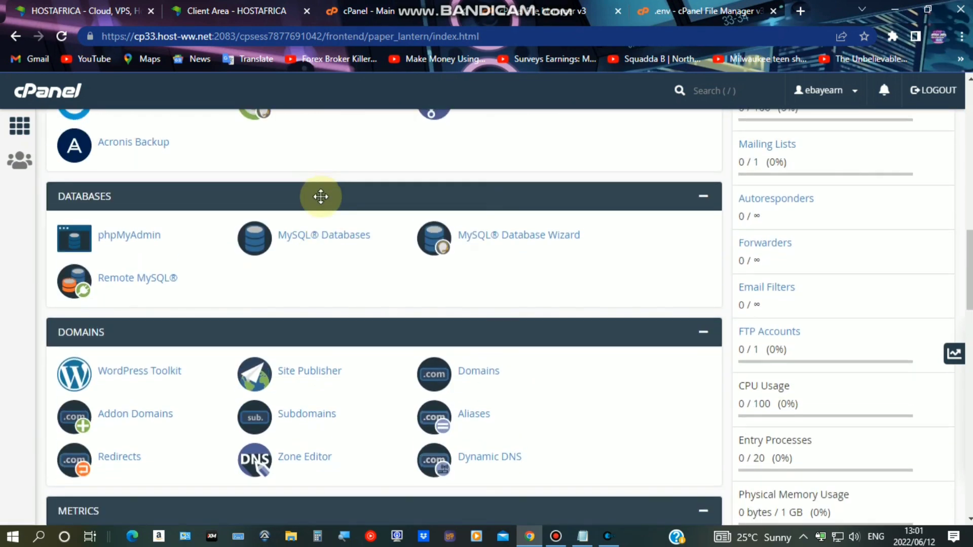
{"action": "left_click", "coordinate": [322, 236]}
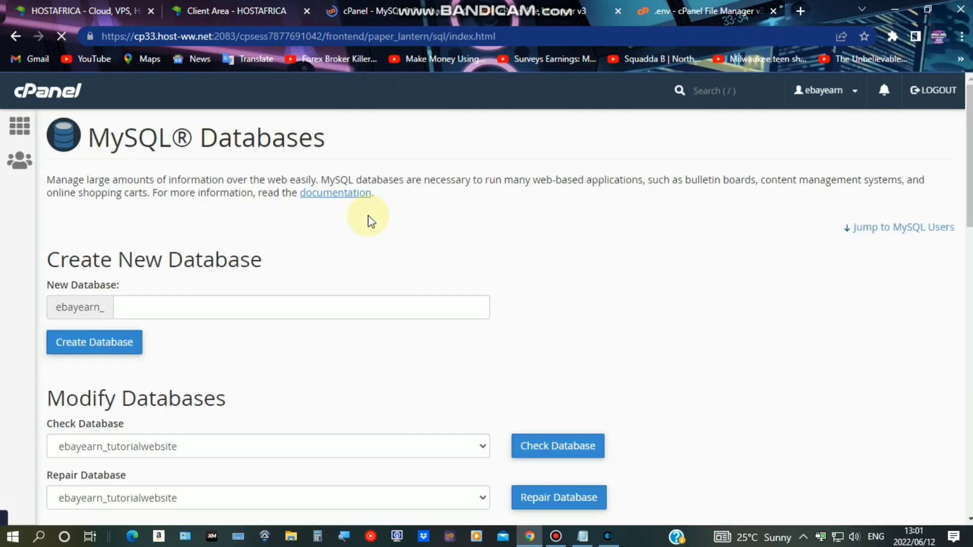
Copy the database name ebayearn_tutorialwebsite from the Current Databases list
{"action": "scroll", "coordinate": [141, 286], "scroll_direction": "down", "scroll_amount": 4}
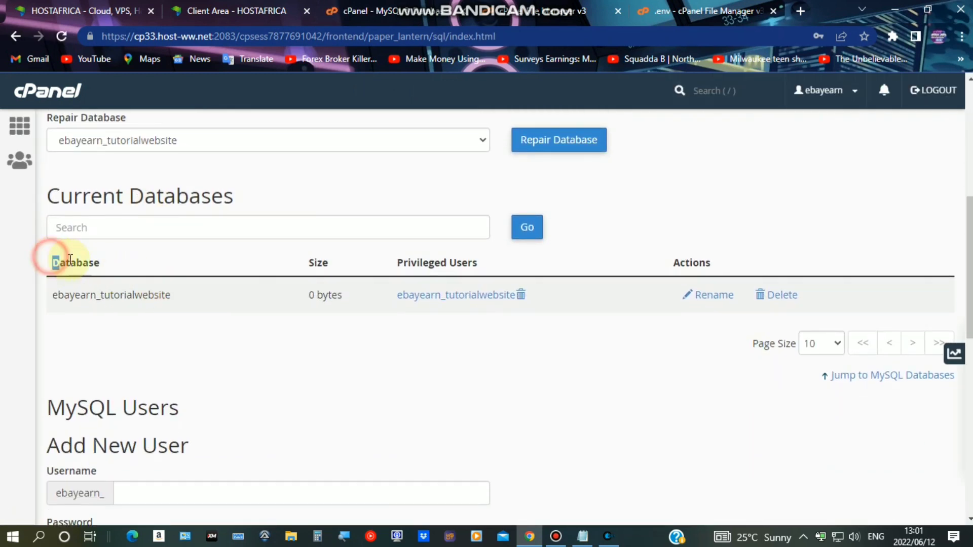
{"action": "left_click_drag", "start_coordinate": [45, 262], "coordinate": [104, 270]}
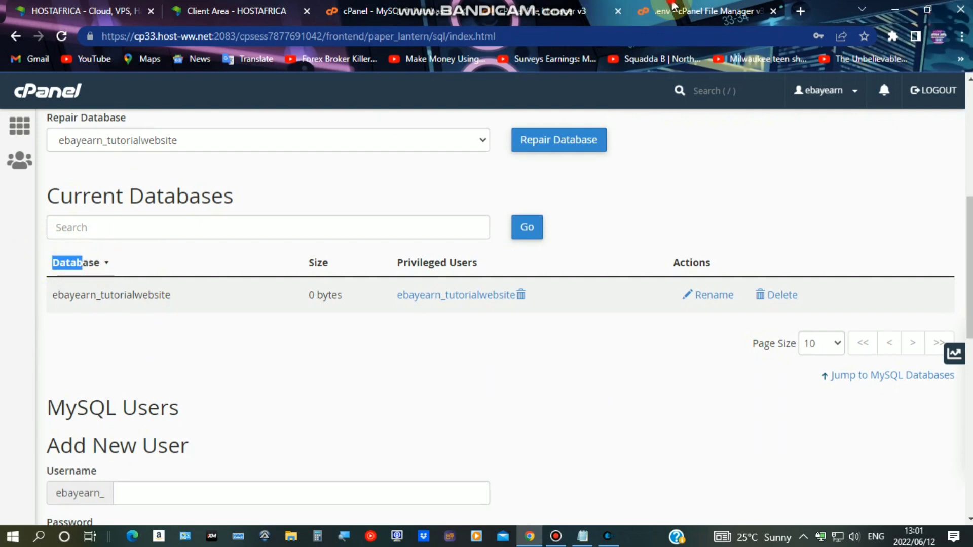
{"action": "left_click", "coordinate": [676, 11]}
{"action": "left_click_drag", "start_coordinate": [38, 296], "coordinate": [85, 297]}
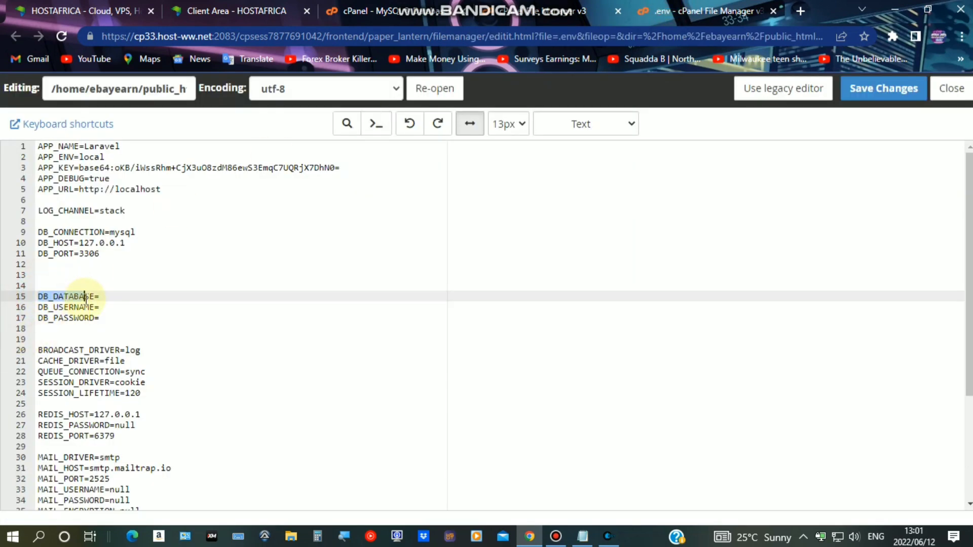
{"action": "key", "text": "ctrl+3"}
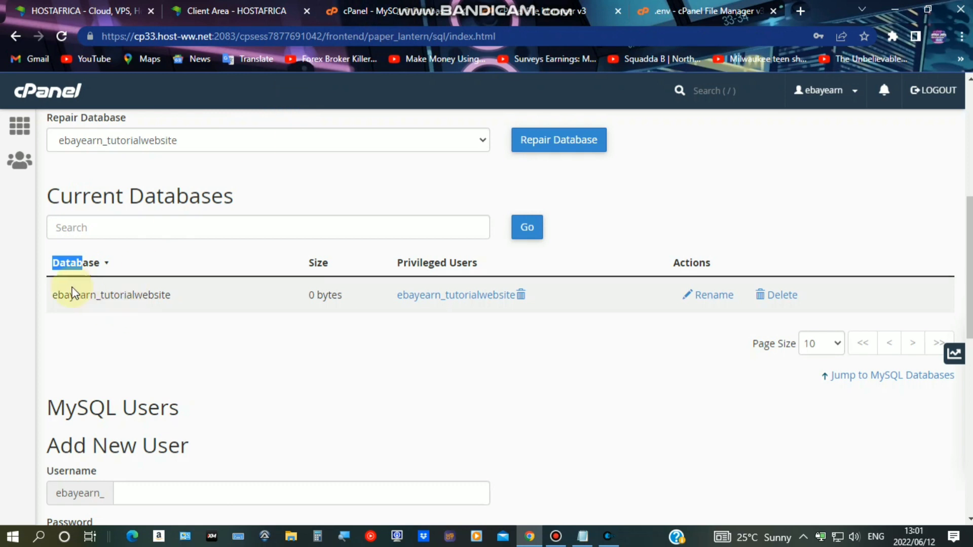
{"action": "left_click_drag", "start_coordinate": [55, 296], "coordinate": [172, 294]}
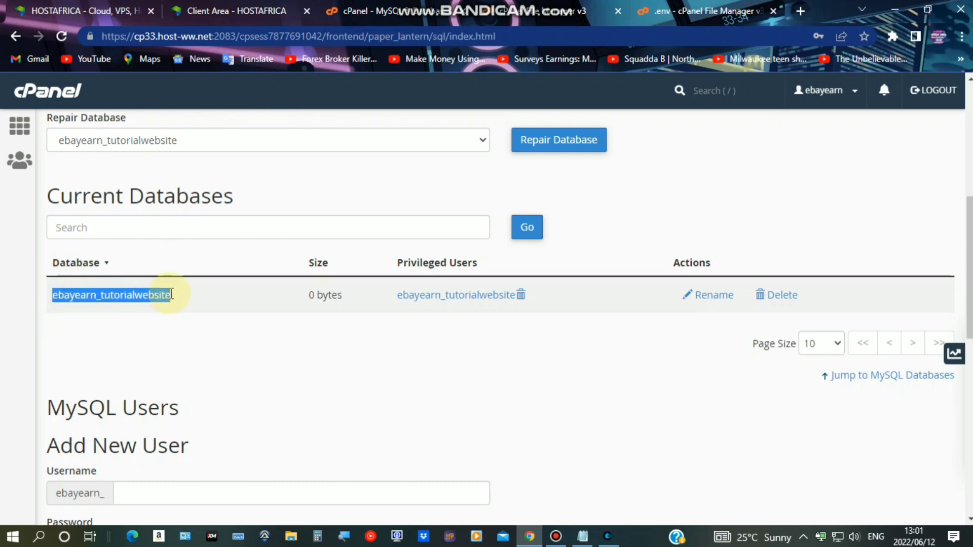
{"action": "right_click", "coordinate": [157, 296]}
{"action": "left_click", "coordinate": [190, 306]}
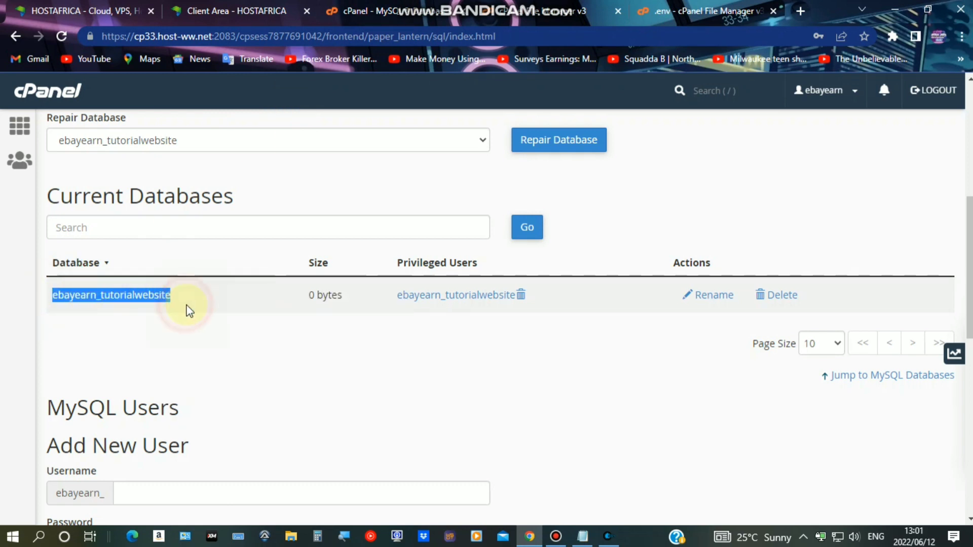
Paste ebayearn_tutorialwebsite as both the DB_DATABASE and DB_USERNAME values in .env
{"action": "left_click", "coordinate": [690, 18]}
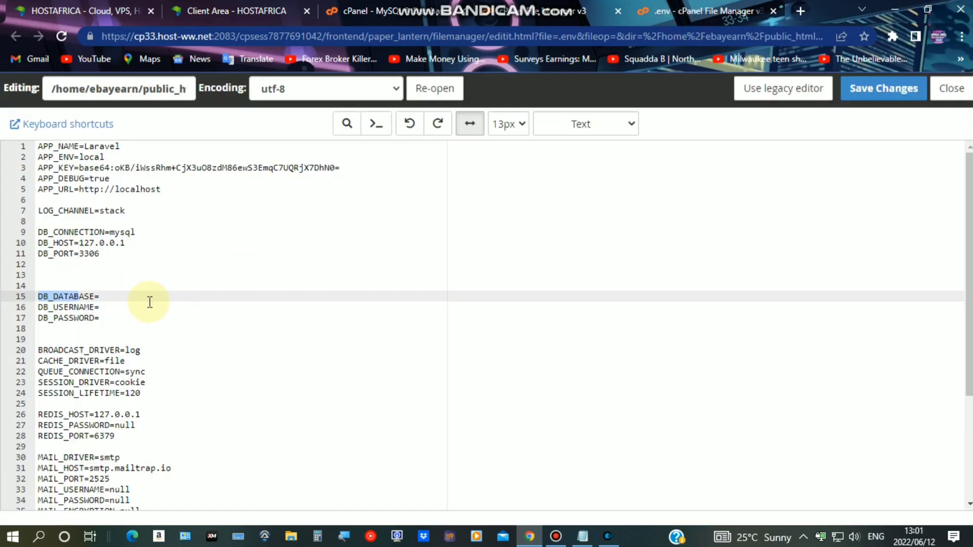
{"action": "left_click", "coordinate": [104, 298]}
{"action": "right_click", "coordinate": [105, 298]}
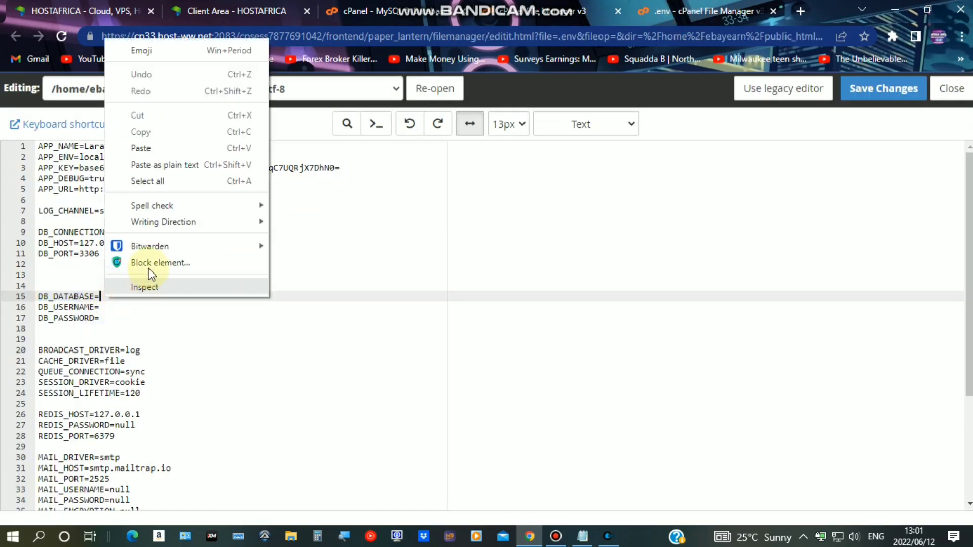
{"action": "left_click", "coordinate": [152, 146]}
{"action": "left_click", "coordinate": [104, 307]}
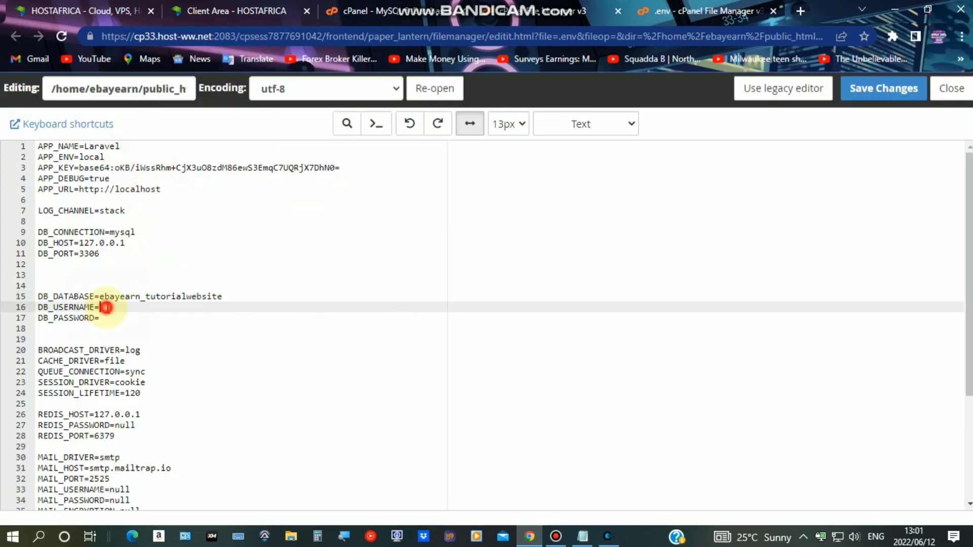
{"action": "right_click", "coordinate": [107, 307]}
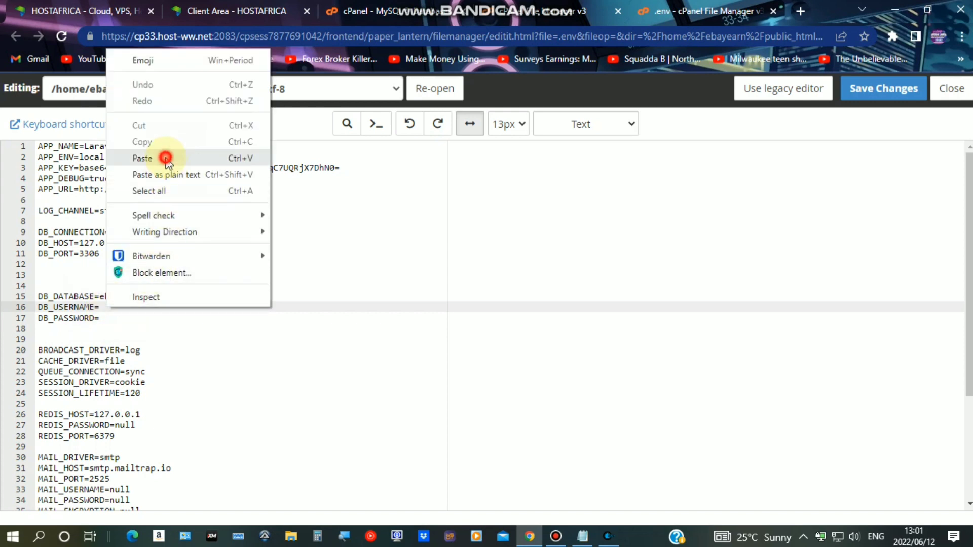
{"action": "left_click", "coordinate": [162, 158]}
Place the cursor after DB_PASSWORD= and bring the Notepad setup notes forward
{"action": "left_click", "coordinate": [118, 320]}
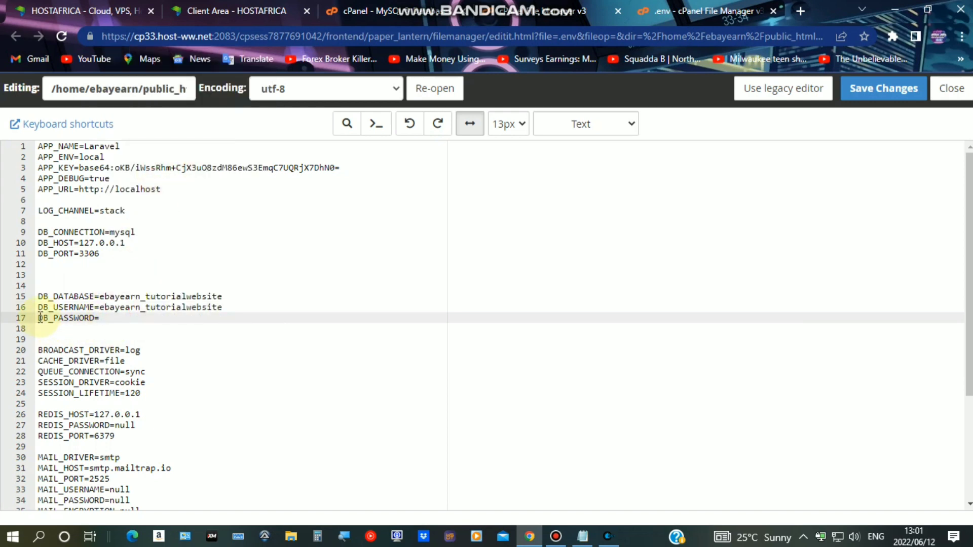
{"action": "left_click_drag", "start_coordinate": [40, 317], "coordinate": [85, 316]}
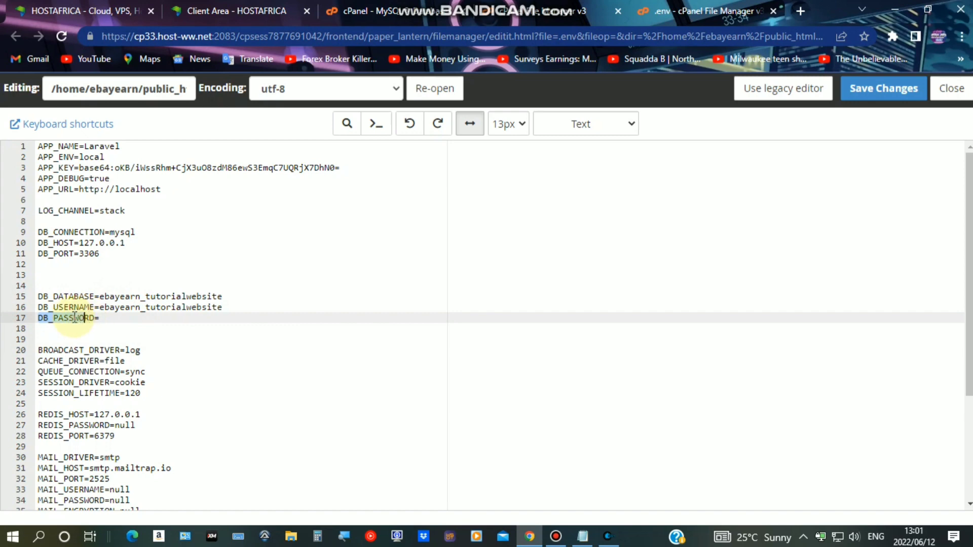
{"action": "left_click", "coordinate": [101, 318]}
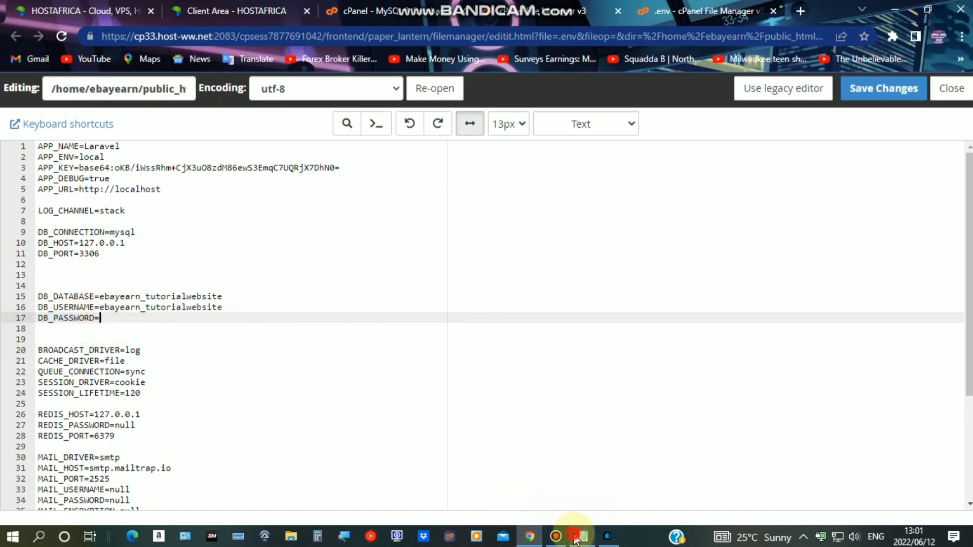
{"action": "left_click", "coordinate": [582, 536]}
Copy the database password from the setup notes, ready to paste after DB_PASSWORD=
{"action": "scroll", "coordinate": [432, 354], "scroll_direction": "down", "scroll_amount": 1}
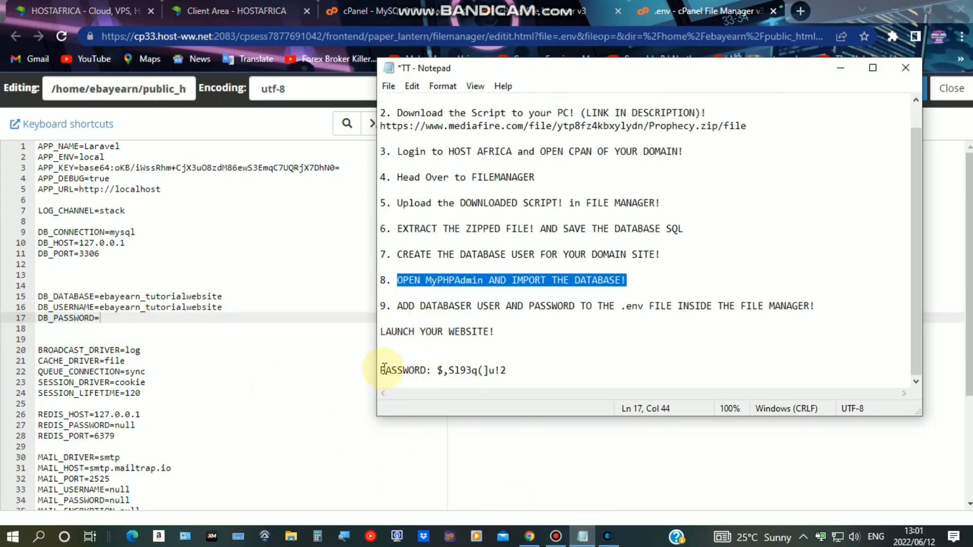
{"action": "left_click_drag", "start_coordinate": [383, 369], "coordinate": [508, 372]}
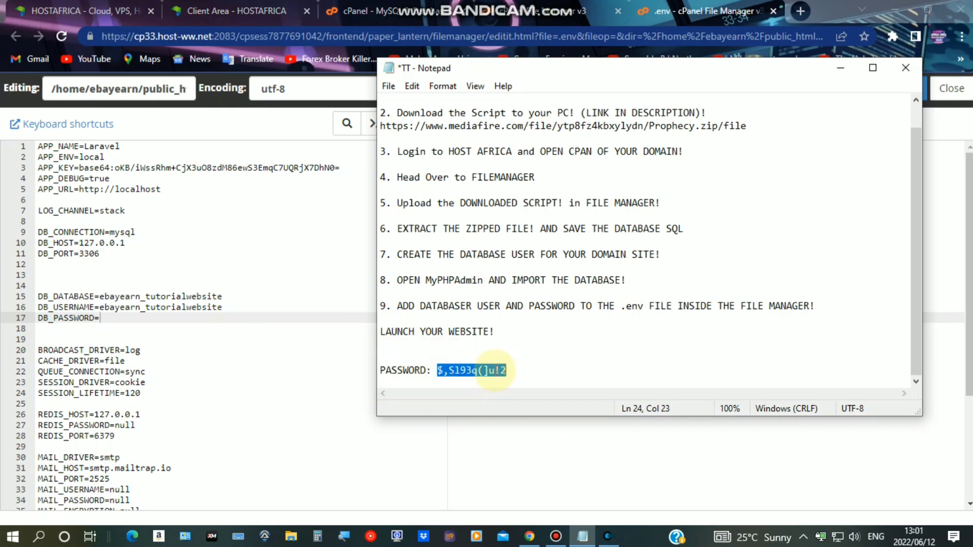
{"action": "right_click", "coordinate": [495, 369]}
{"action": "left_click", "coordinate": [545, 199]}
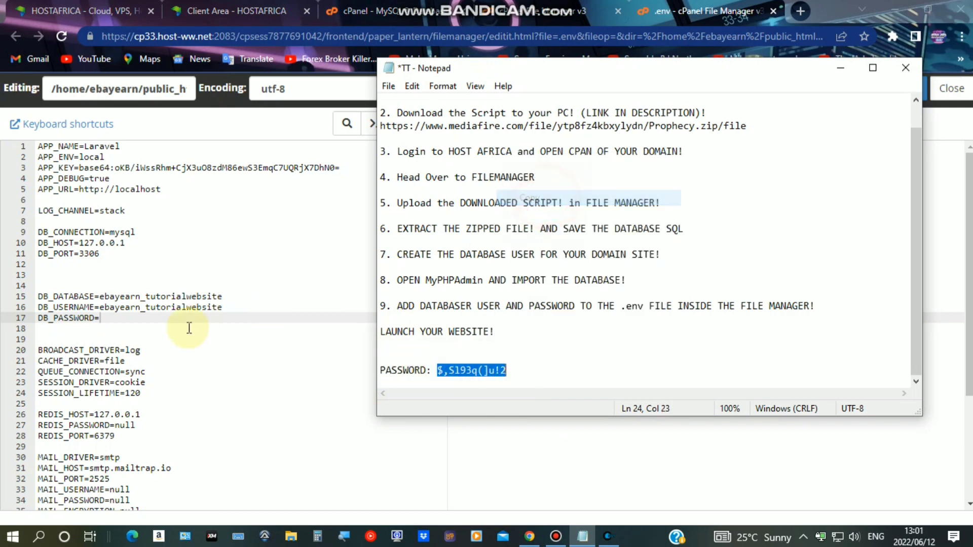
{"action": "right_click", "coordinate": [152, 318]}
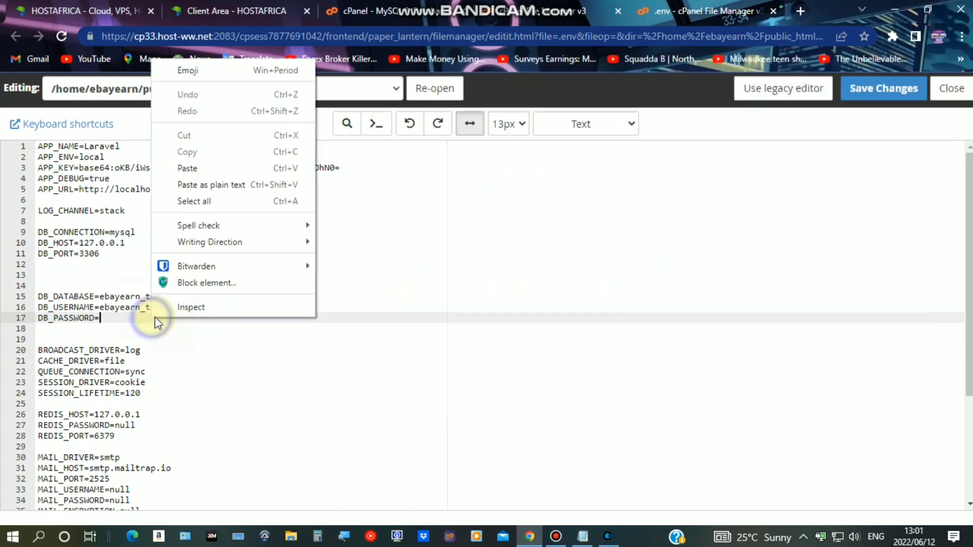
Paste the database password after DB_PASSWORD= in .env, save the file and close the editor
{"action": "left_click", "coordinate": [192, 169]}
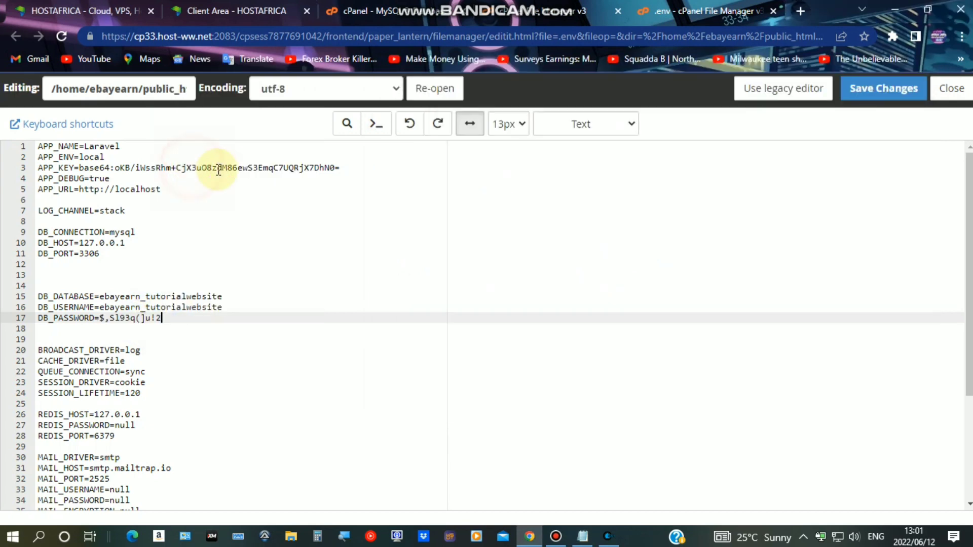
{"action": "left_click", "coordinate": [884, 91]}
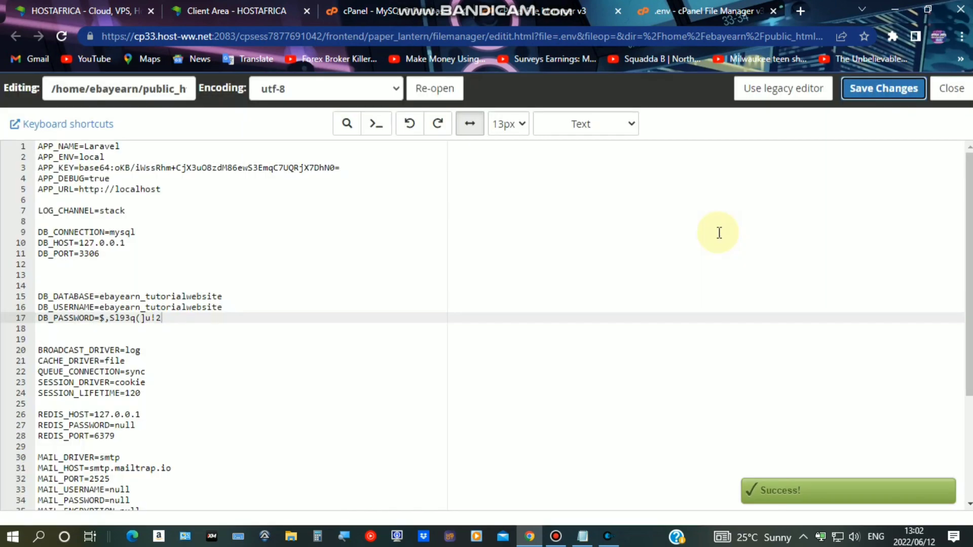
{"action": "left_click", "coordinate": [952, 95]}
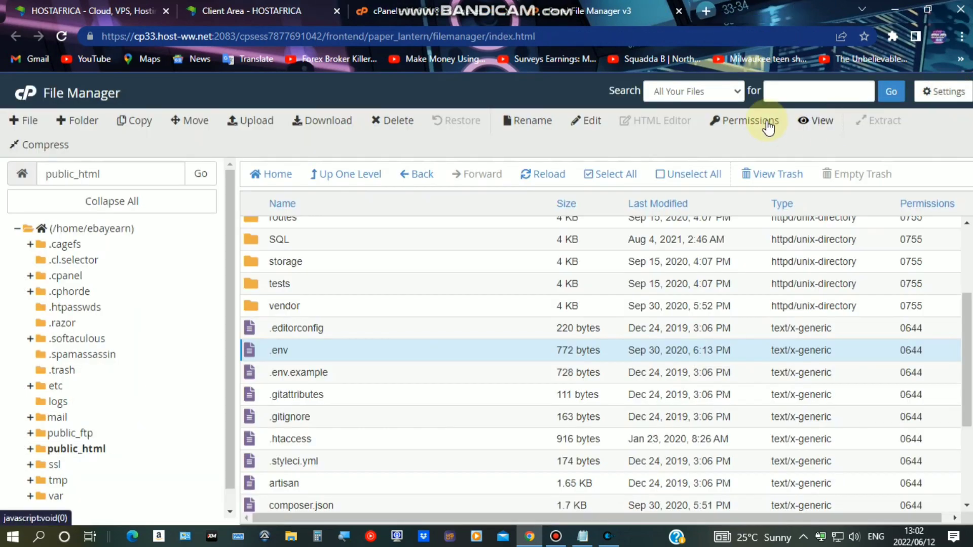
Load ebay-earn.co.za in a new tab and scroll down the live home page
{"action": "left_click", "coordinate": [705, 11]}
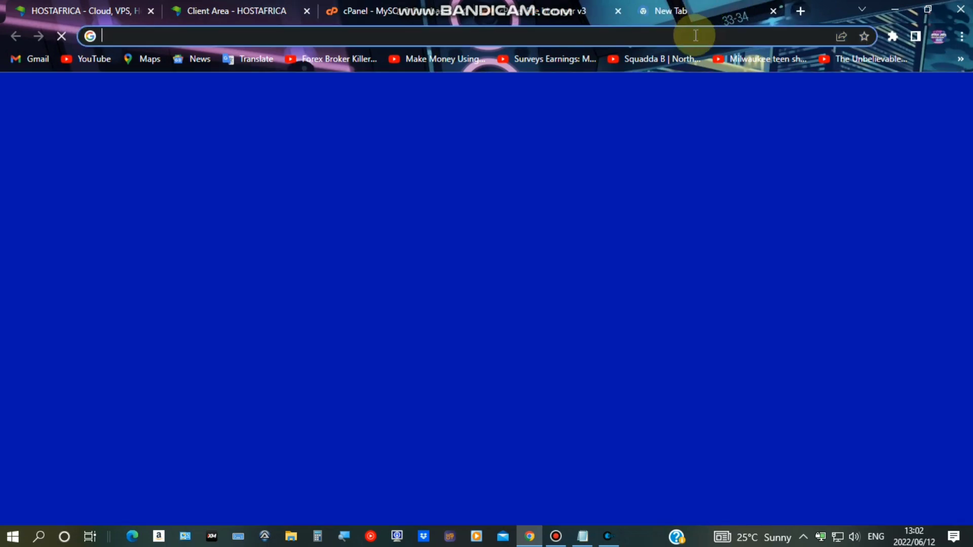
{"action": "type", "text": "EB"}
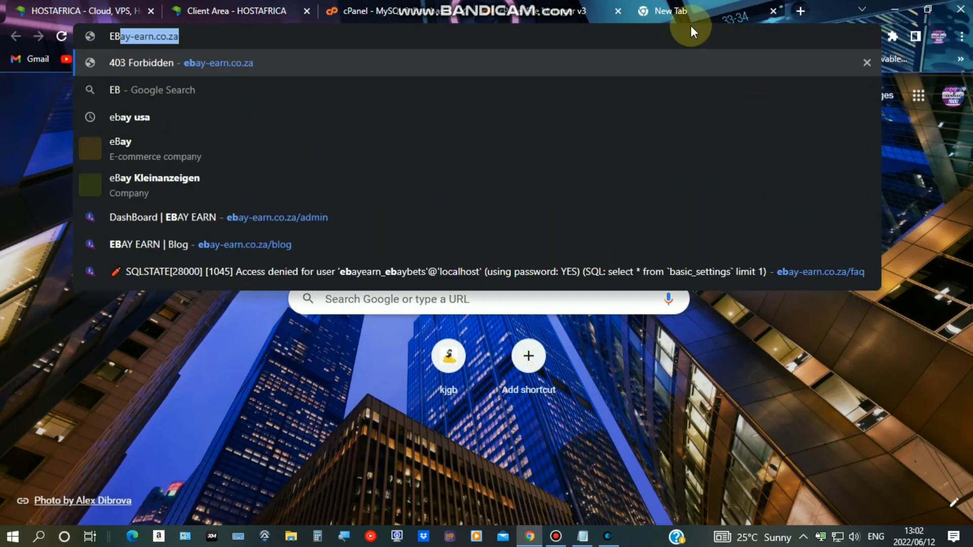
{"action": "key", "text": "Return"}
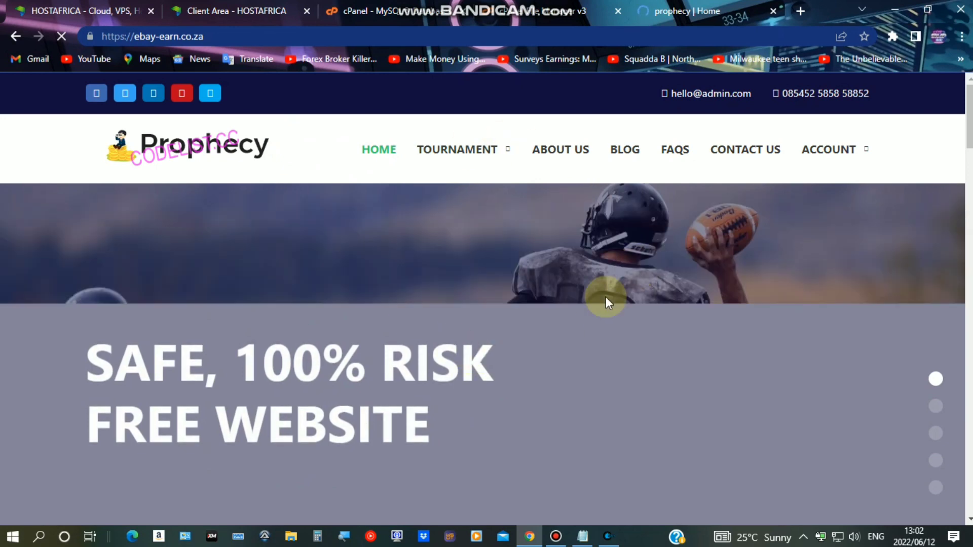
{"action": "left_click_drag", "start_coordinate": [654, 93], "coordinate": [350, 278]}
{"action": "scroll", "coordinate": [347, 272], "scroll_direction": "down", "scroll_amount": 8}
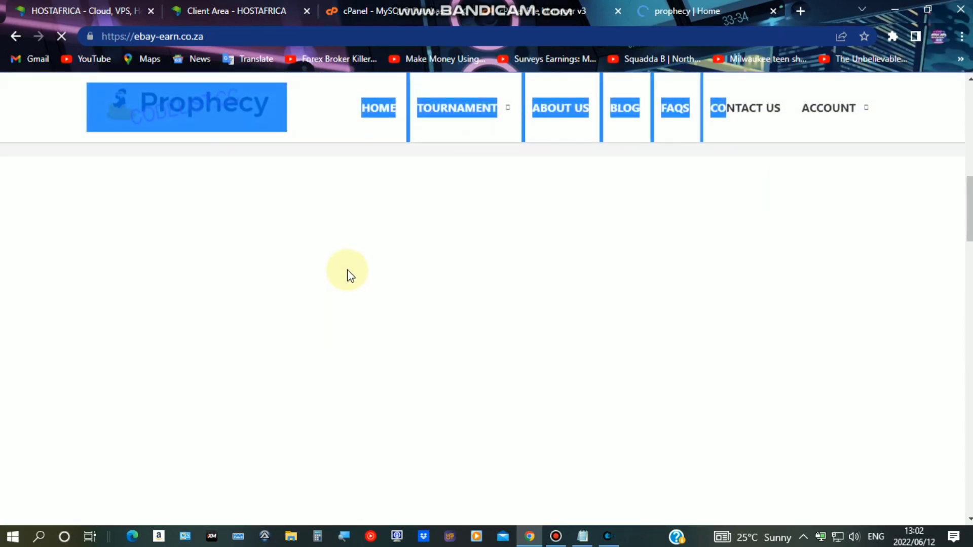
{"action": "scroll", "coordinate": [348, 273], "scroll_direction": "down", "scroll_amount": 5}
Review the 1 Total User and 8 Total Gateways stats, then start another blank tab
{"action": "left_click", "coordinate": [279, 310]}
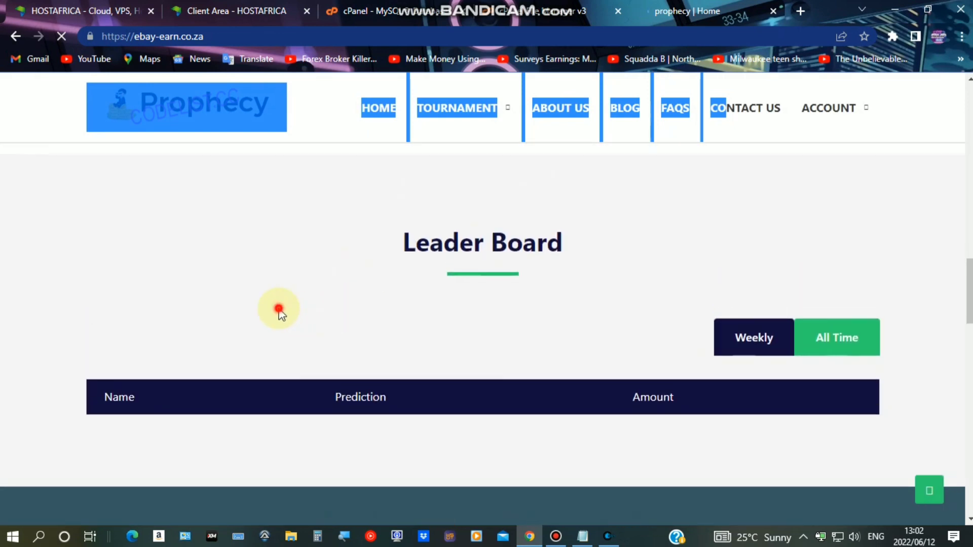
{"action": "scroll", "coordinate": [333, 299], "scroll_direction": "up", "scroll_amount": 4}
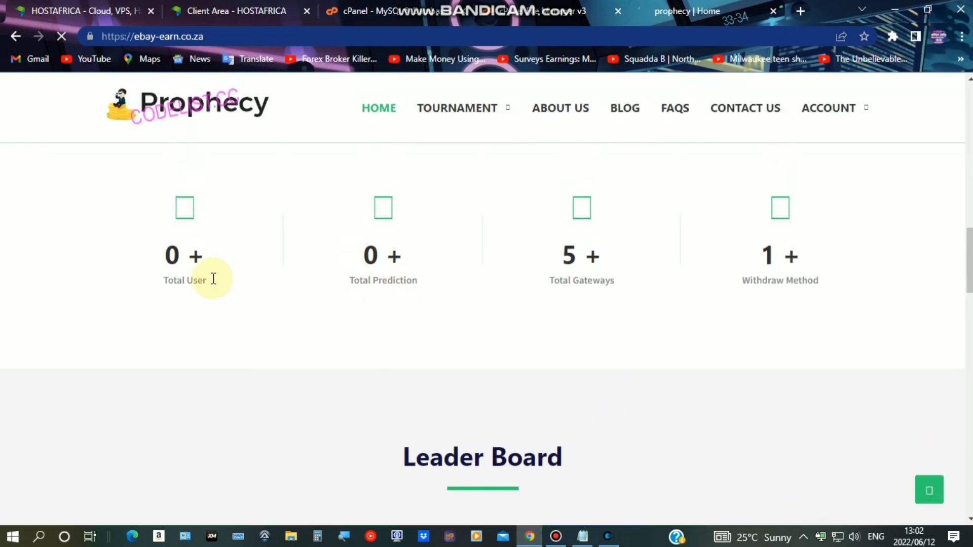
{"action": "left_click_drag", "start_coordinate": [152, 283], "coordinate": [424, 394]}
{"action": "left_click", "coordinate": [619, 360]}
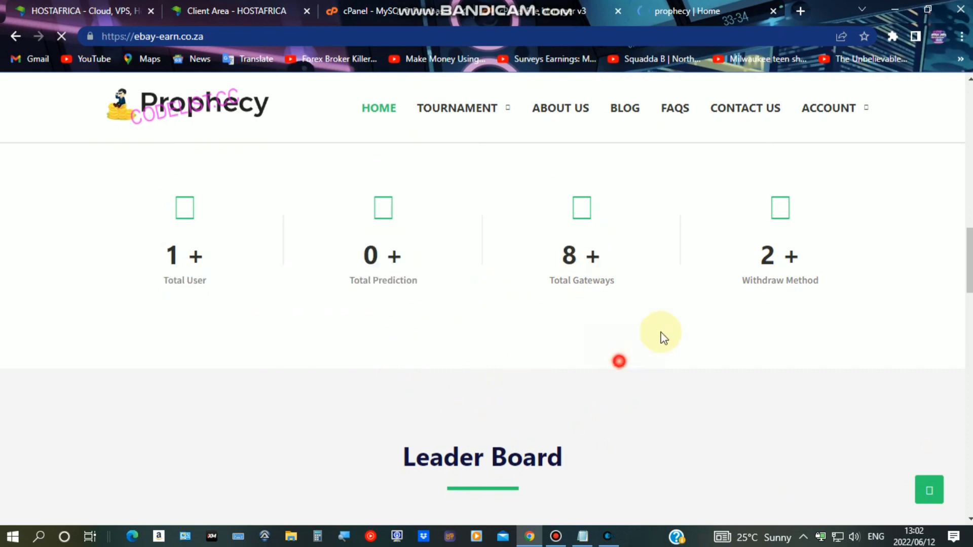
{"action": "left_click", "coordinate": [800, 11]}
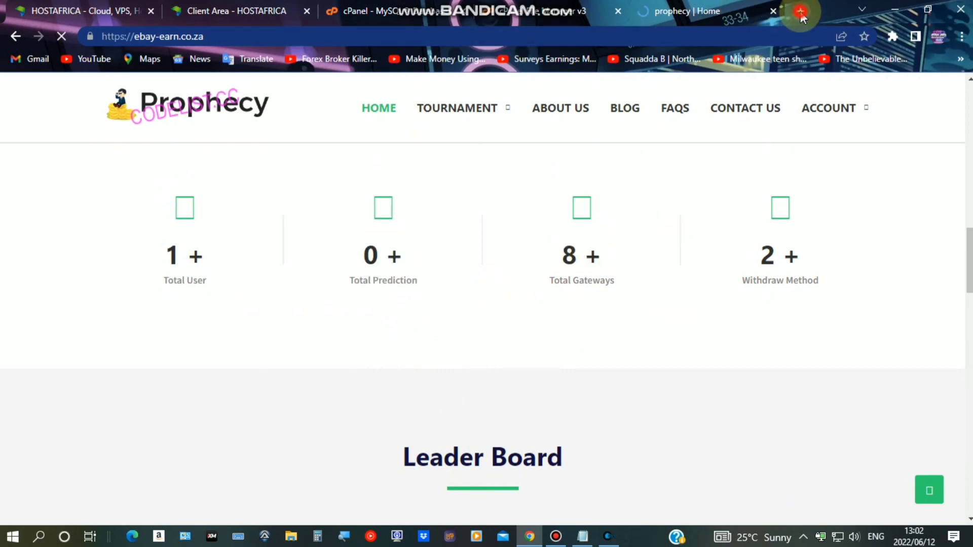
{"action": "left_click", "coordinate": [755, 40]}
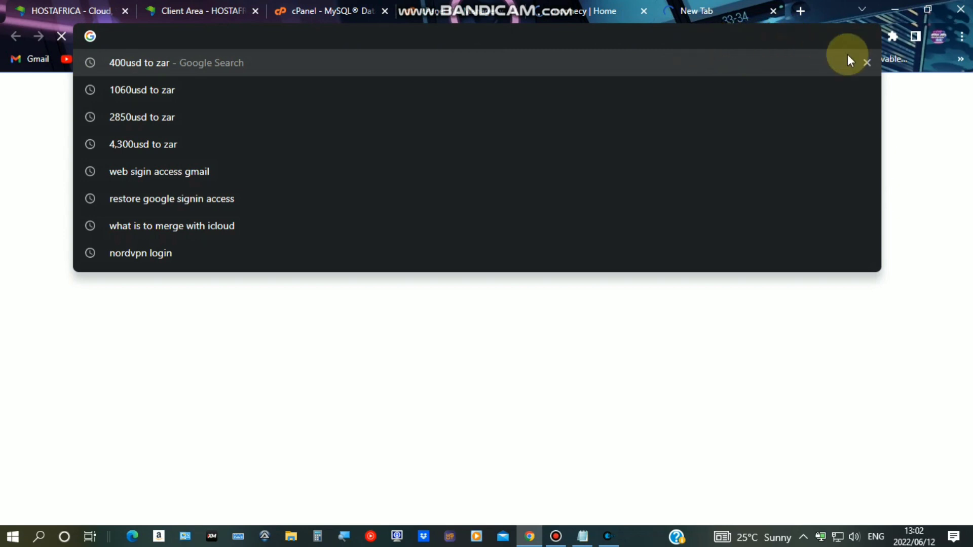
Sign in to the Prophecy admin panel at ebay-earn.co.za/admin with the admin credentials
{"action": "type", "text": "ebay"}
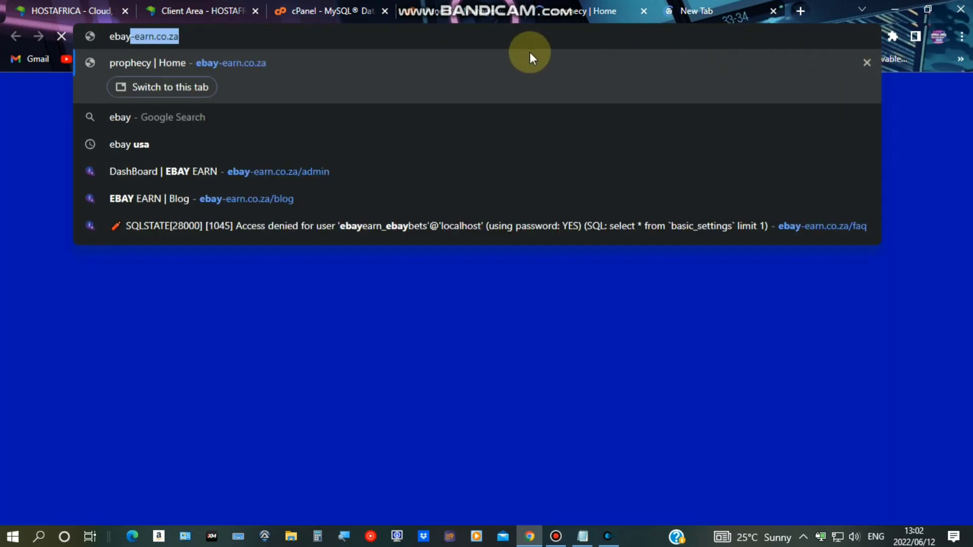
{"action": "type", "text": "-earn.co.za/"}
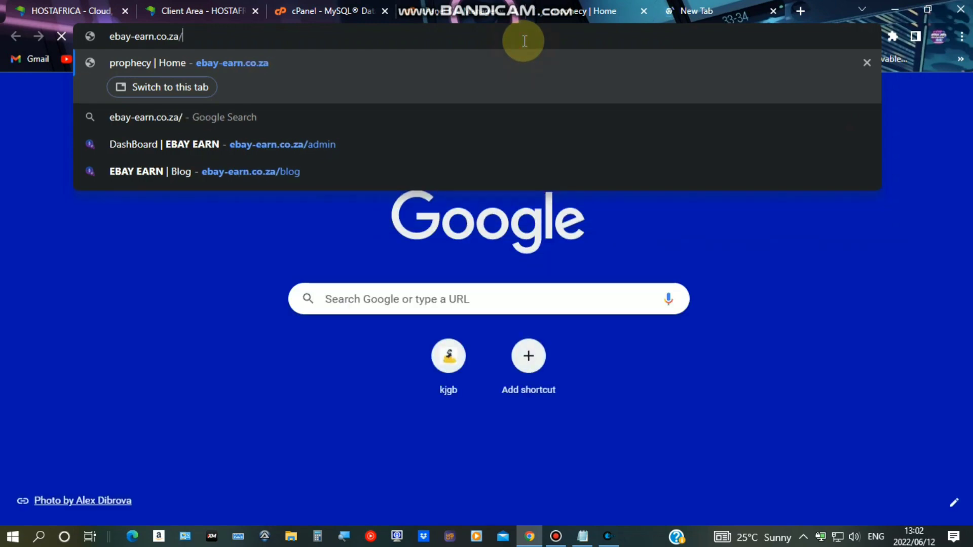
{"action": "type", "text": "admin"}
{"action": "key", "text": "Return"}
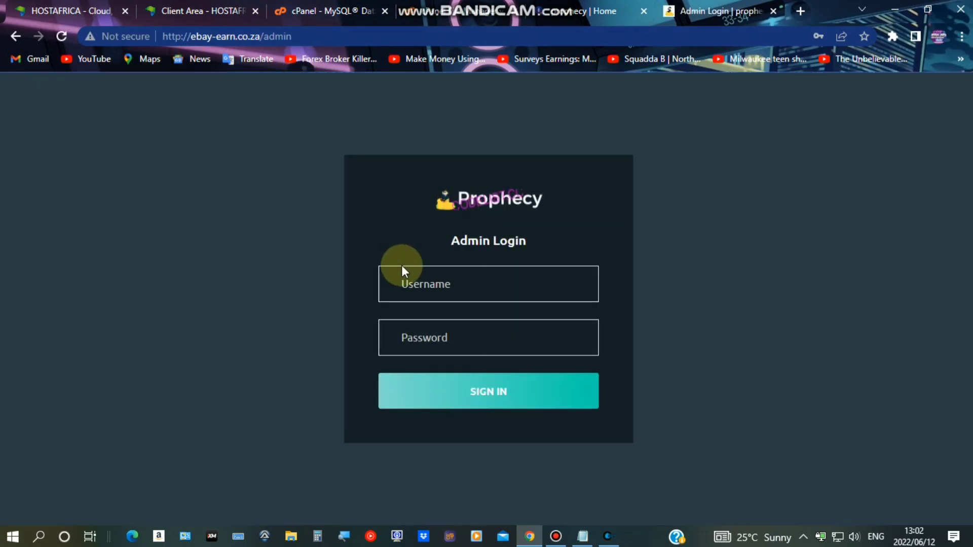
{"action": "left_click", "coordinate": [434, 288]}
{"action": "type", "text": "admin"}
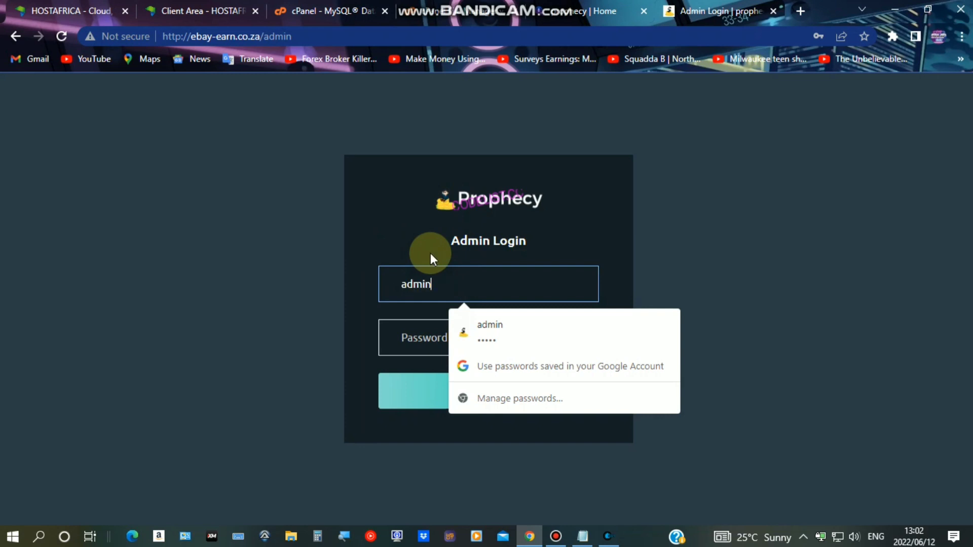
{"action": "key", "text": "Tab"}
{"action": "type", "text": "admin"}
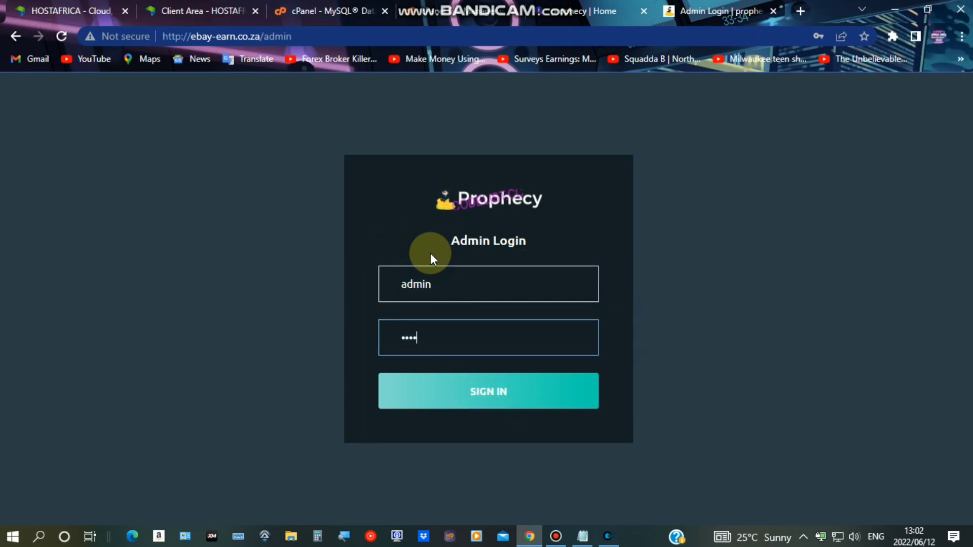
{"action": "key", "text": "Return"}
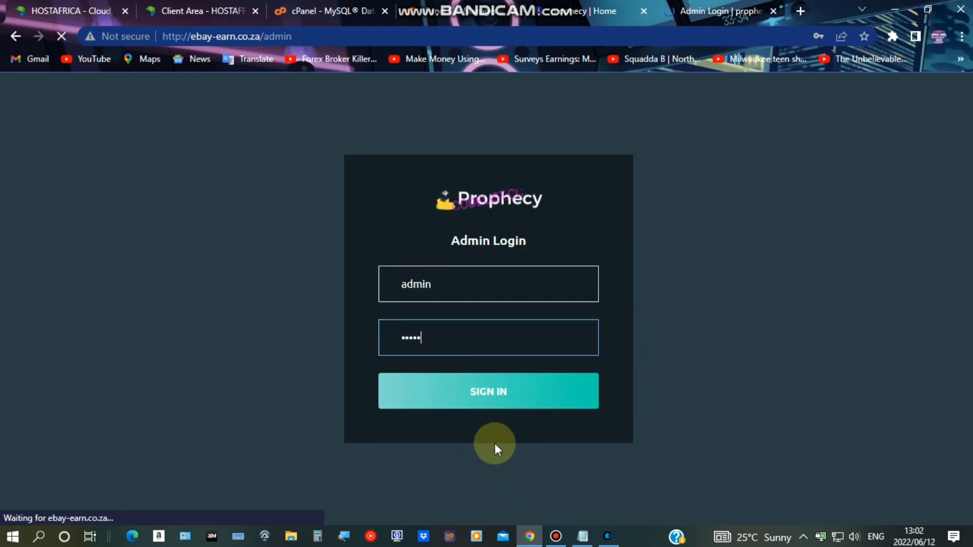
{"action": "left_click", "coordinate": [482, 395]}
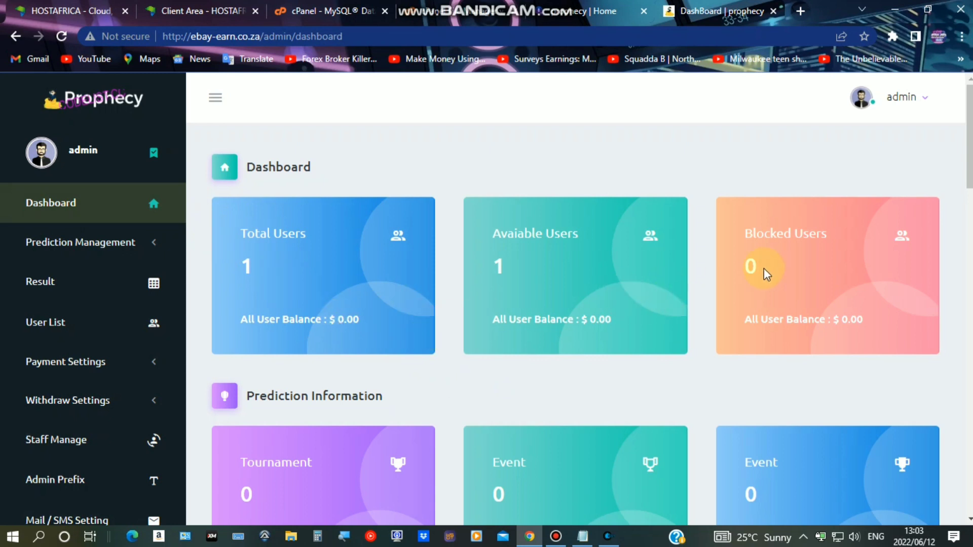
Go from the site's home page to the sign-up page
{"action": "left_click", "coordinate": [578, 11]}
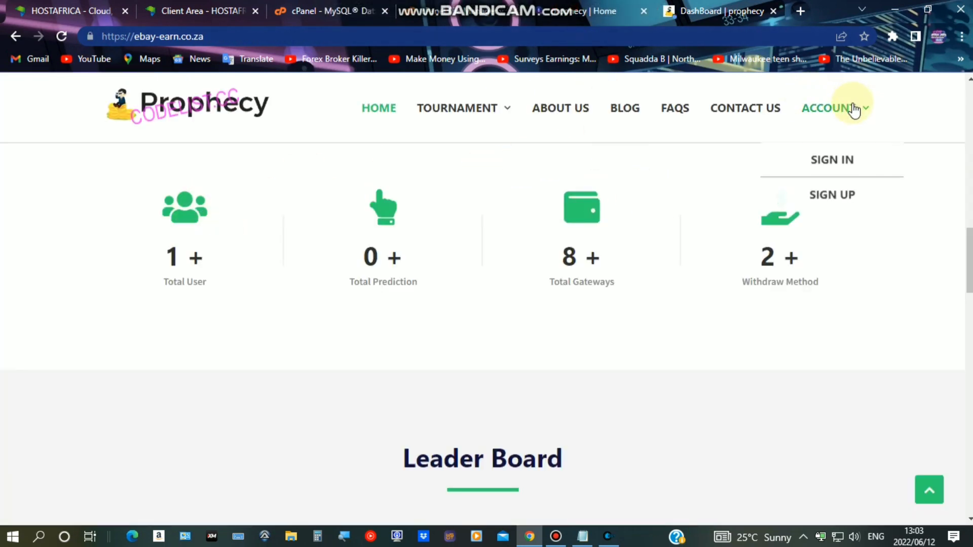
{"action": "left_click", "coordinate": [851, 109]}
{"action": "left_click", "coordinate": [842, 238]}
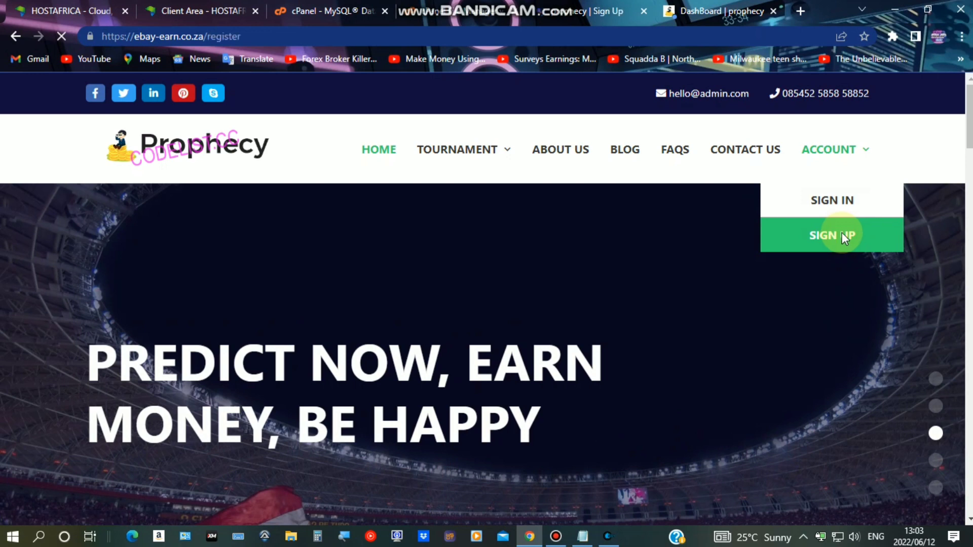
{"action": "scroll", "coordinate": [545, 258], "scroll_direction": "down", "scroll_amount": 7}
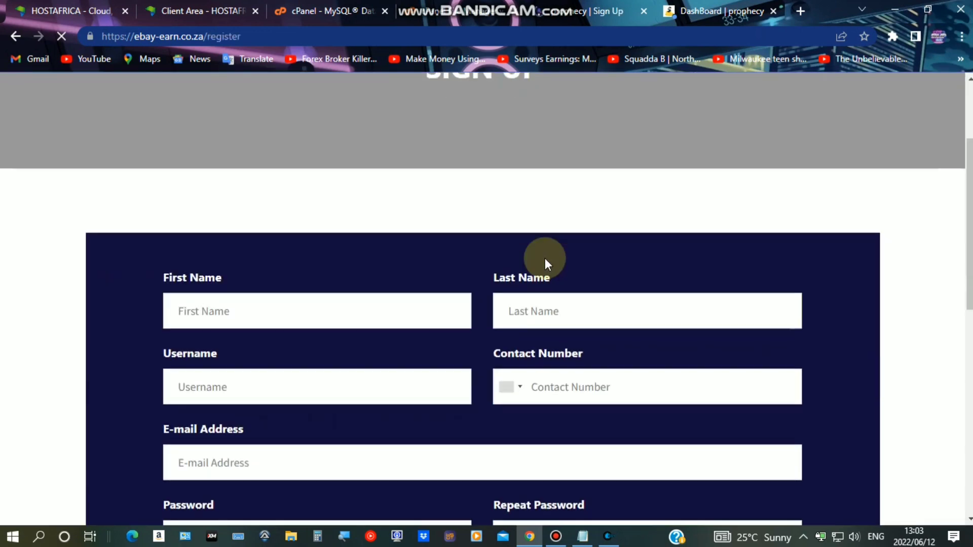
Fill in first name, last name, e-mail and repeated password, and submit the registration
{"action": "left_click", "coordinate": [356, 173]}
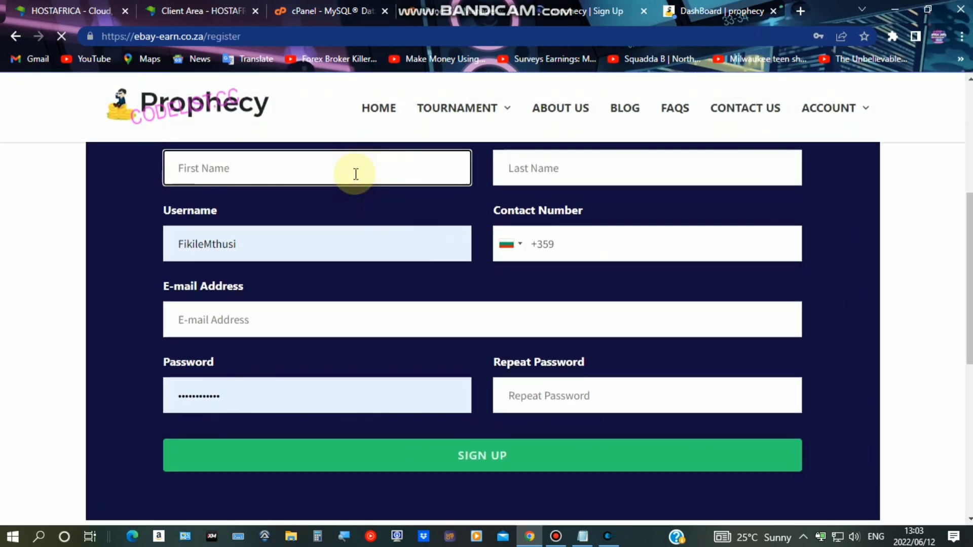
{"action": "type", "text": "TUTORIAL"}
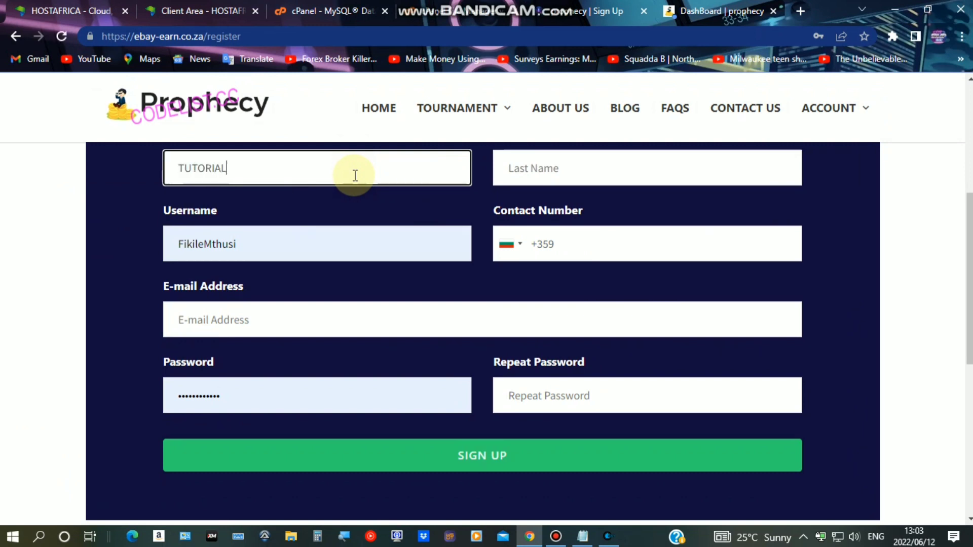
{"action": "left_click", "coordinate": [540, 174]}
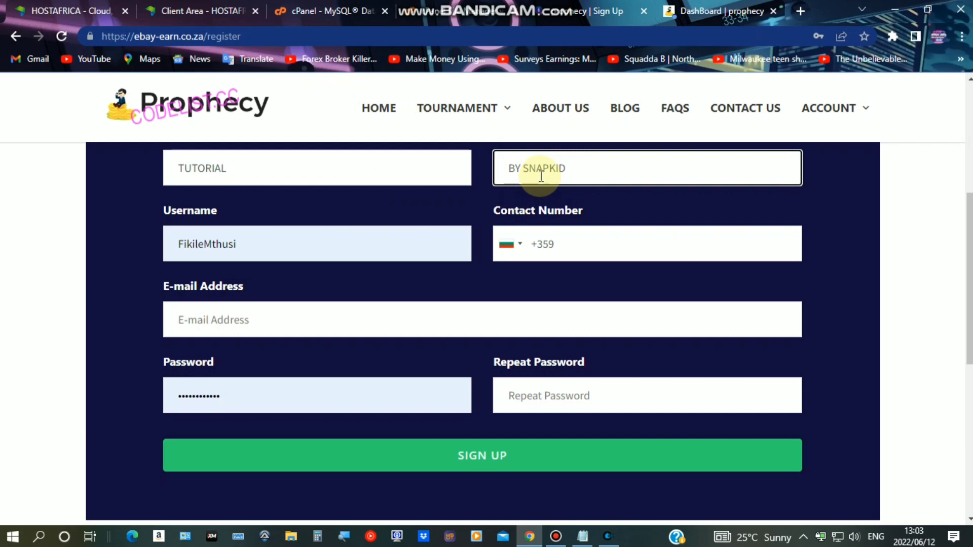
{"action": "left_click", "coordinate": [324, 322]}
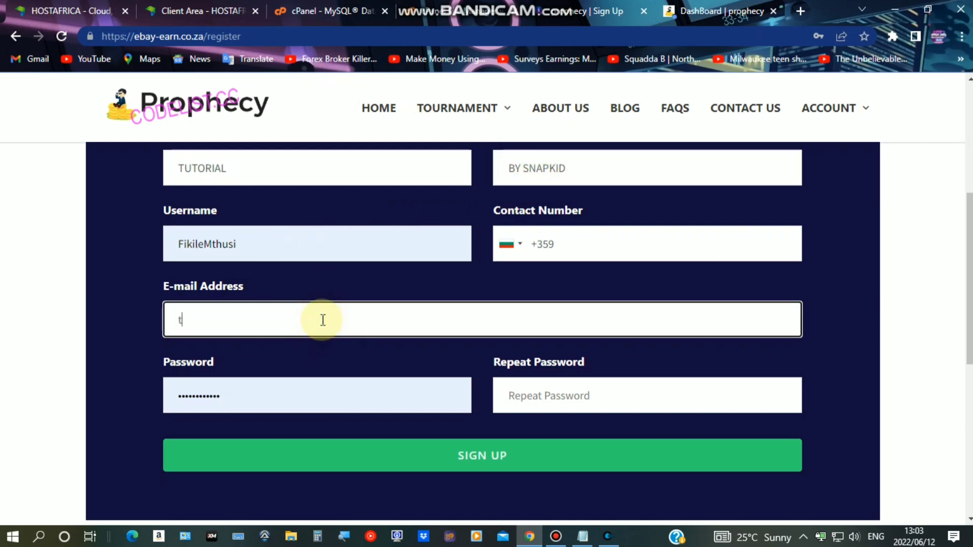
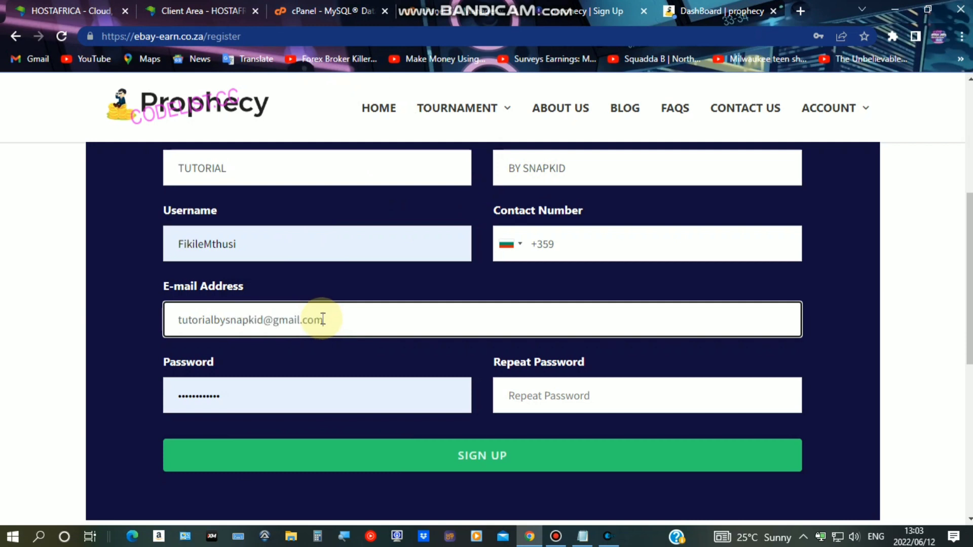
{"action": "scroll", "coordinate": [323, 320], "scroll_direction": "down", "scroll_amount": 1}
{"action": "left_click", "coordinate": [549, 322]}
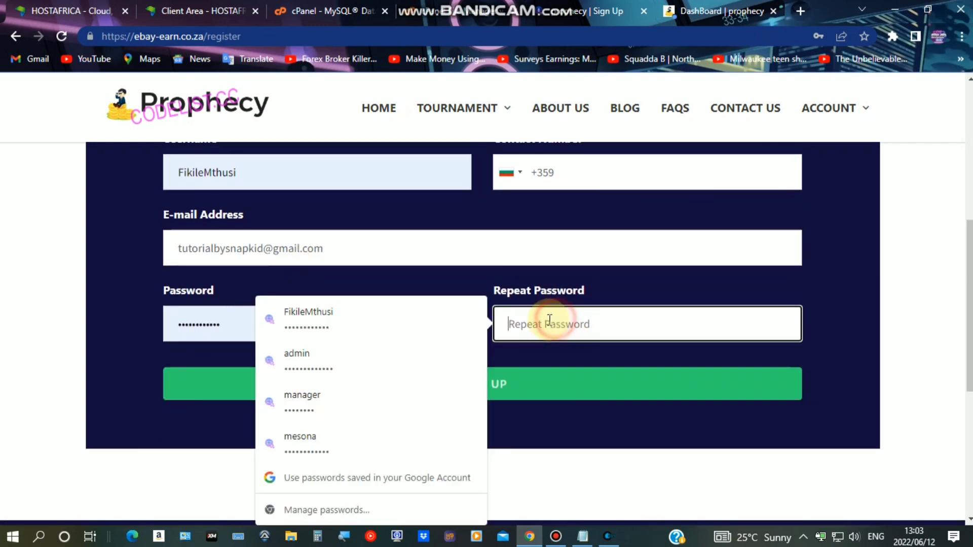
{"action": "type", "text": "p"}
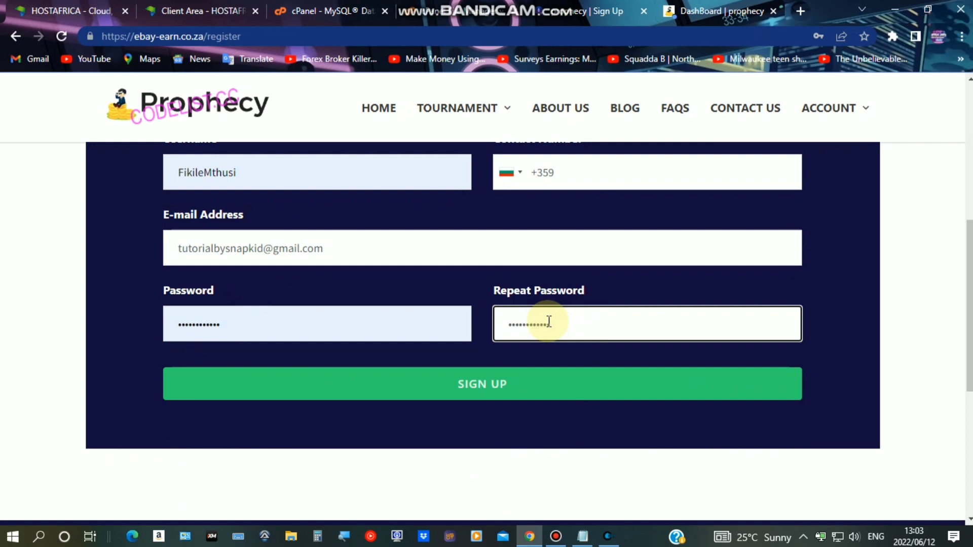
{"action": "left_click", "coordinate": [451, 385]}
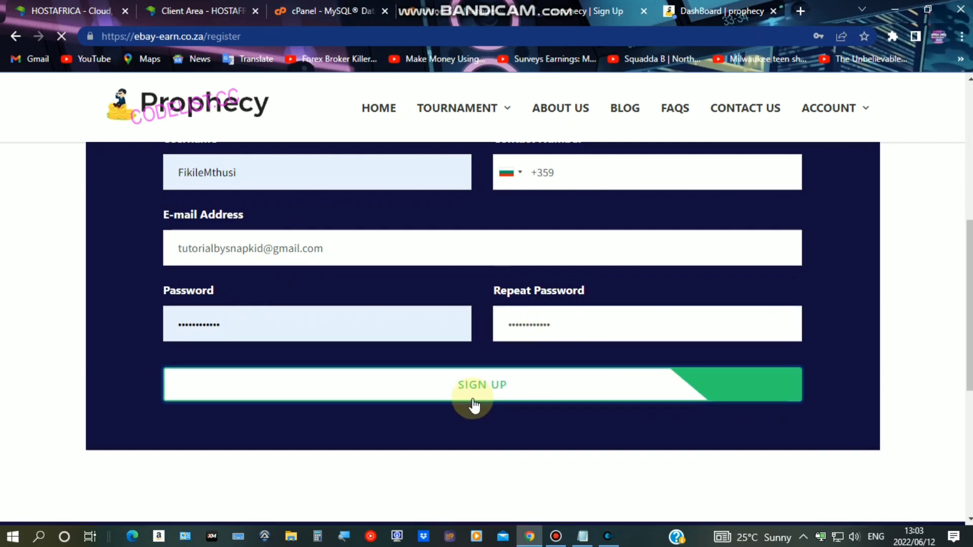
Browse the country dialling code list for the contact number field
{"action": "left_click", "coordinate": [580, 174]}
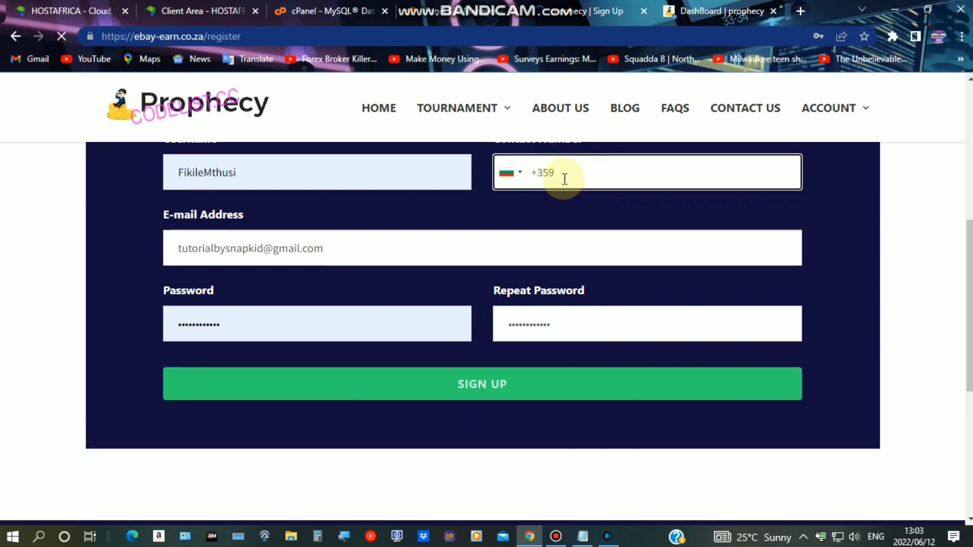
{"action": "left_click", "coordinate": [511, 175]}
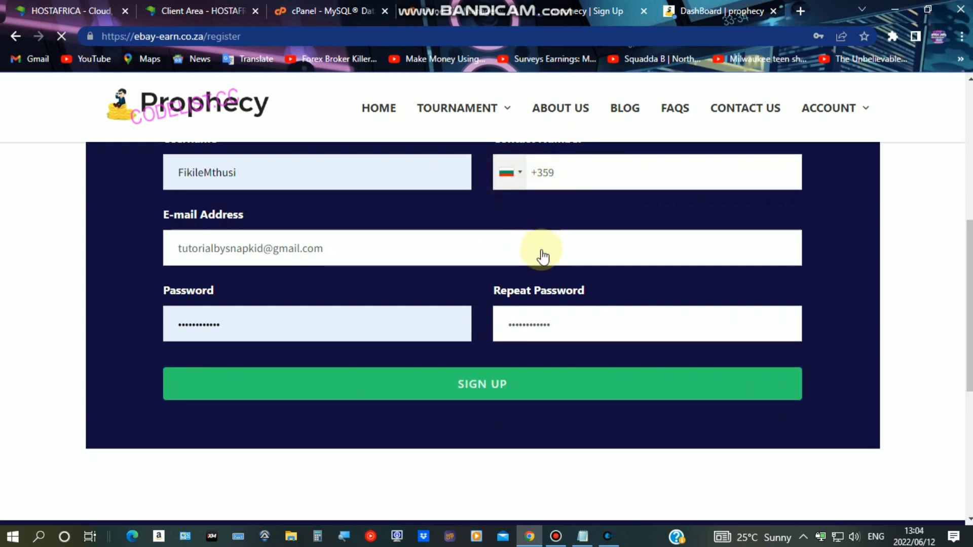
{"action": "scroll", "coordinate": [542, 248], "scroll_direction": "down", "scroll_amount": 20}
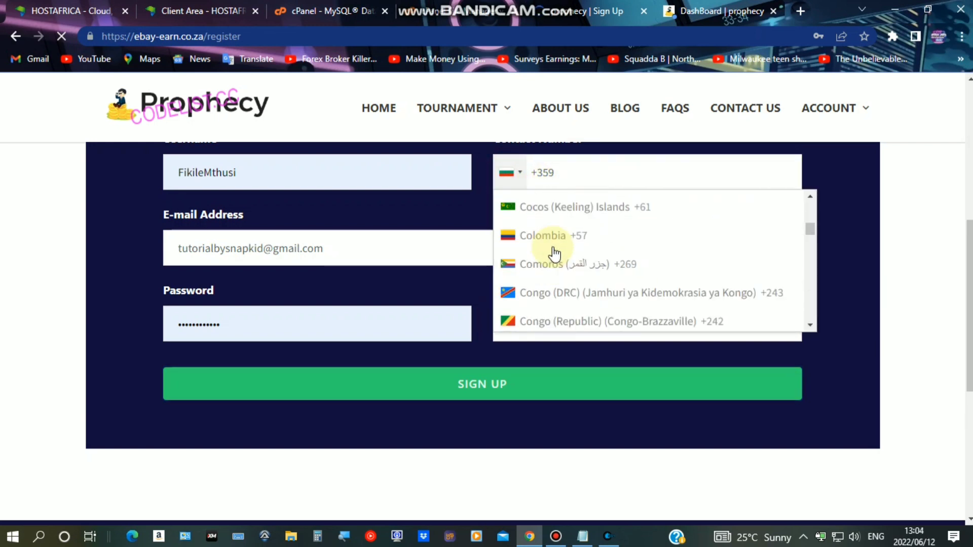
{"action": "scroll", "coordinate": [555, 248], "scroll_direction": "down", "scroll_amount": 10}
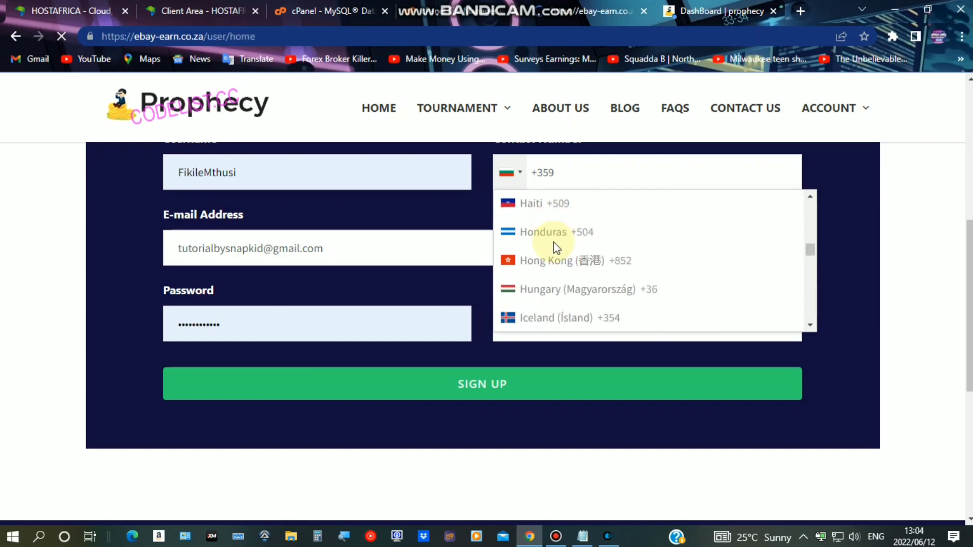
{"action": "scroll", "coordinate": [527, 279], "scroll_direction": "down", "scroll_amount": 4}
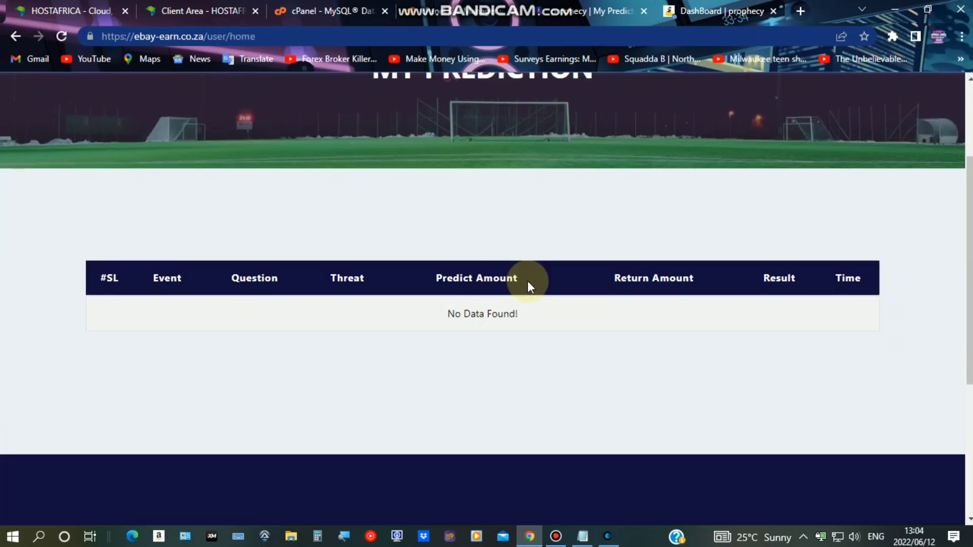
Switch to the admin tab, dismiss the password warning, and show the User List
{"action": "scroll", "coordinate": [528, 279], "scroll_direction": "up", "scroll_amount": 4}
{"action": "scroll", "coordinate": [622, 211], "scroll_direction": "down", "scroll_amount": 4}
{"action": "scroll", "coordinate": [836, 174], "scroll_direction": "up", "scroll_amount": 4}
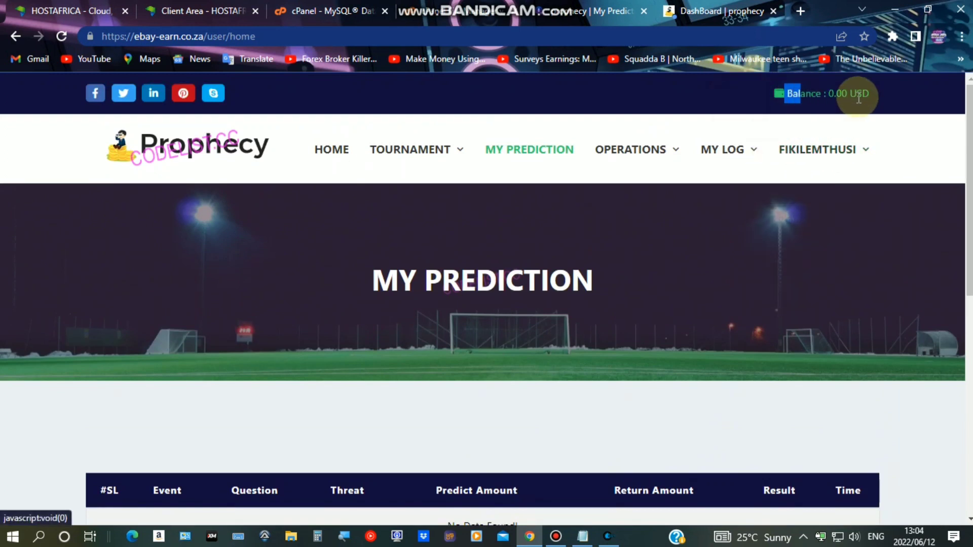
{"action": "left_click", "coordinate": [698, 107]}
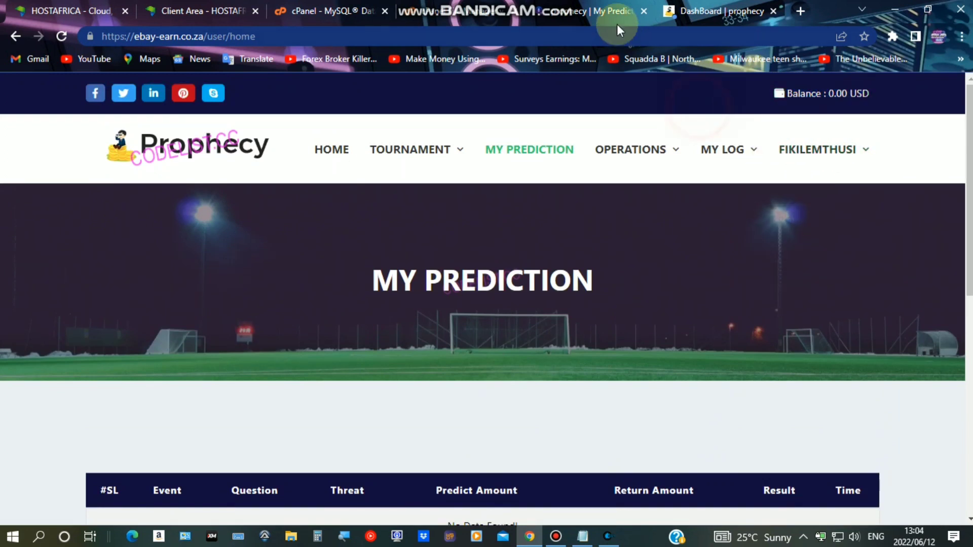
{"action": "left_click", "coordinate": [726, 6]}
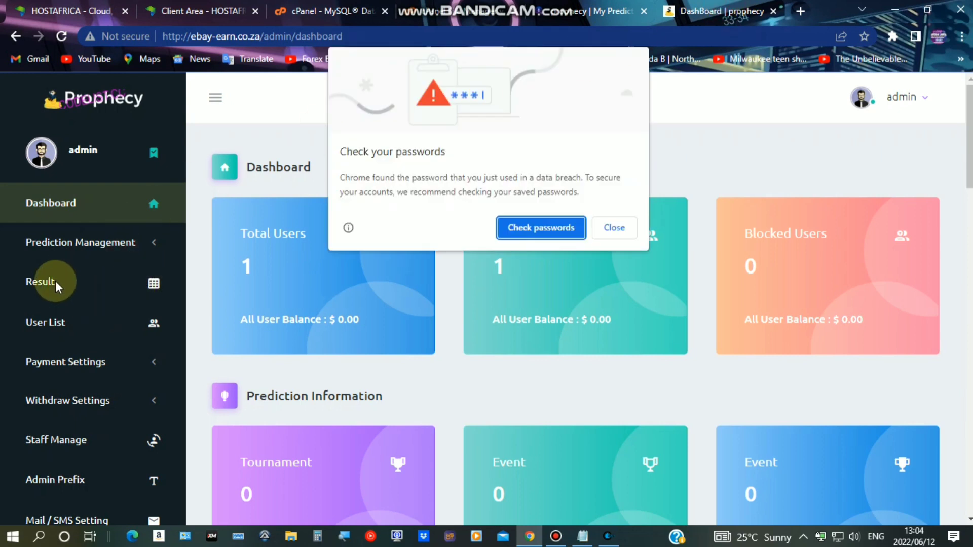
{"action": "left_click", "coordinate": [622, 226]}
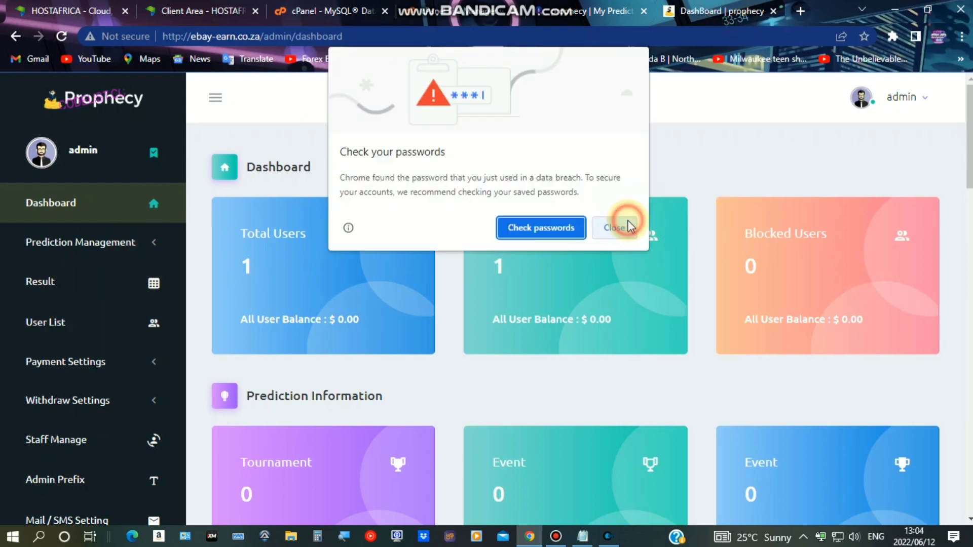
{"action": "left_click", "coordinate": [56, 323]}
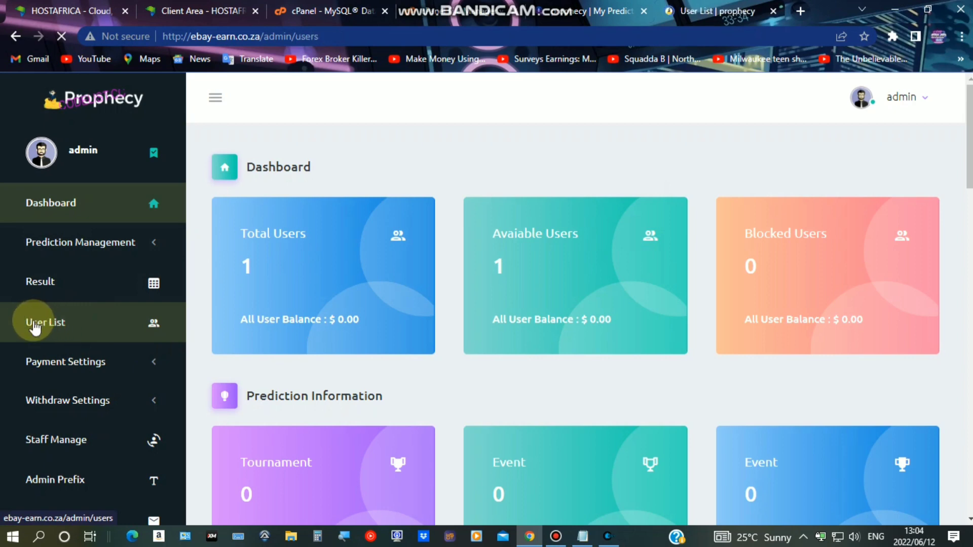
Compare the new user's 0.00 USD balance in the list with the user site's header
{"action": "scroll", "coordinate": [304, 288], "scroll_direction": "down", "scroll_amount": 5}
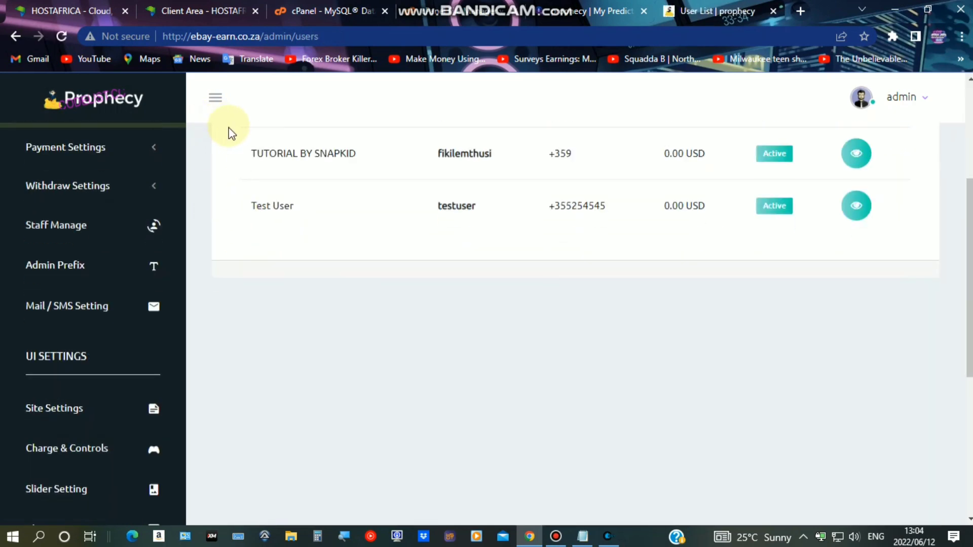
{"action": "left_click_drag", "start_coordinate": [248, 154], "coordinate": [356, 173]}
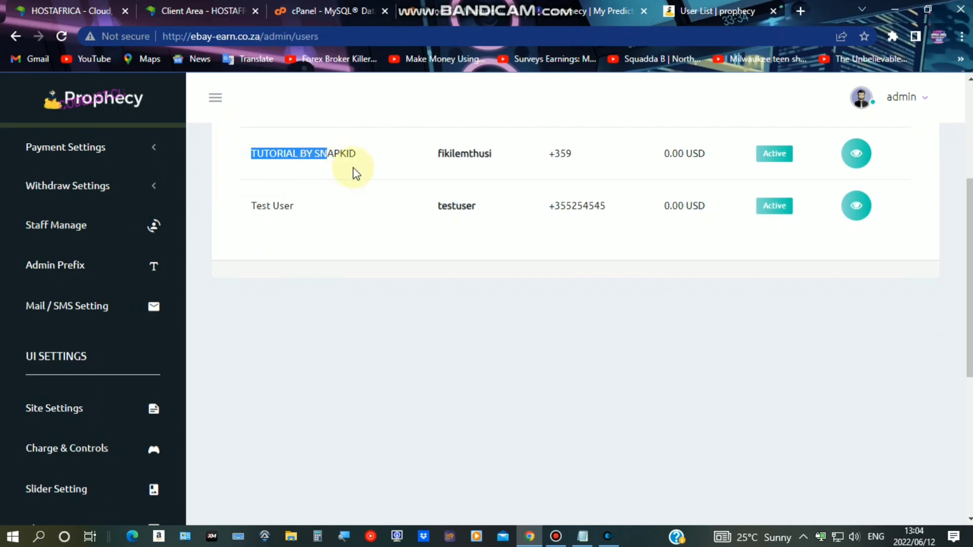
{"action": "scroll", "coordinate": [510, 326], "scroll_direction": "up", "scroll_amount": 3}
{"action": "double_click", "coordinate": [673, 298]}
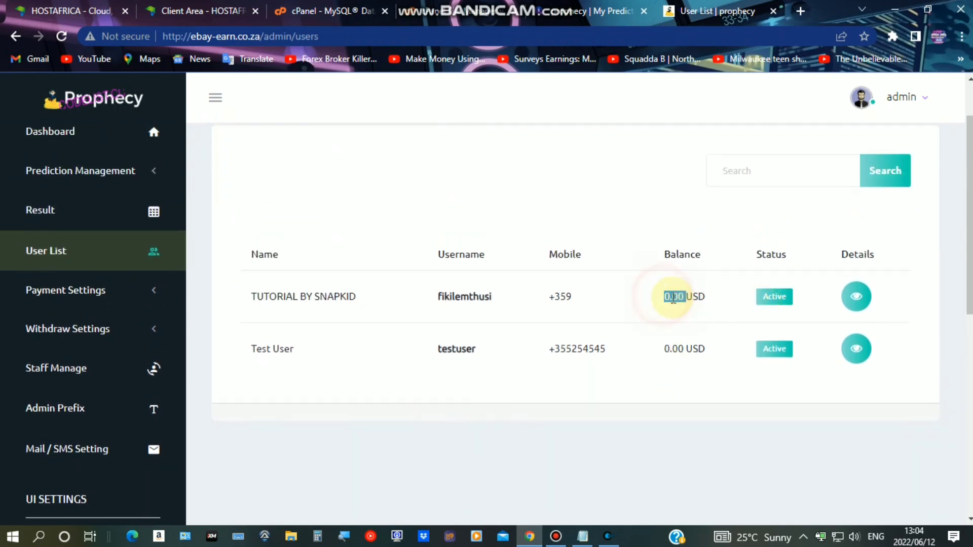
{"action": "triple_click", "coordinate": [673, 298]}
{"action": "left_click", "coordinate": [608, 10]}
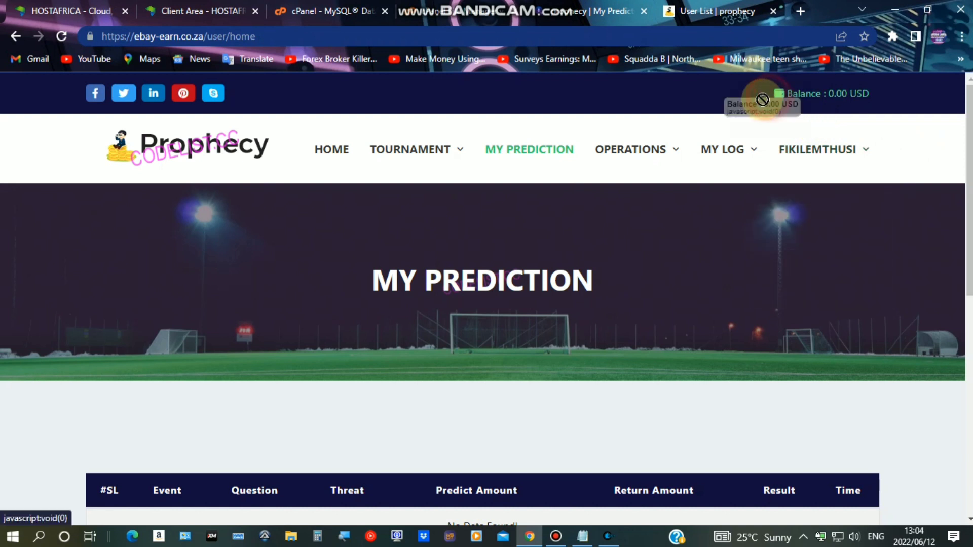
{"action": "left_click_drag", "start_coordinate": [777, 94], "coordinate": [806, 93]}
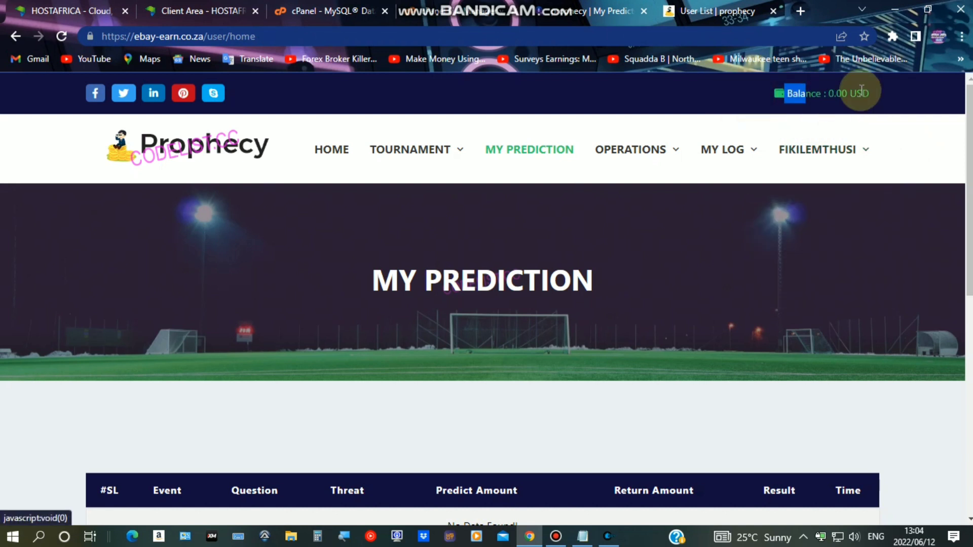
{"action": "left_click", "coordinate": [714, 10]}
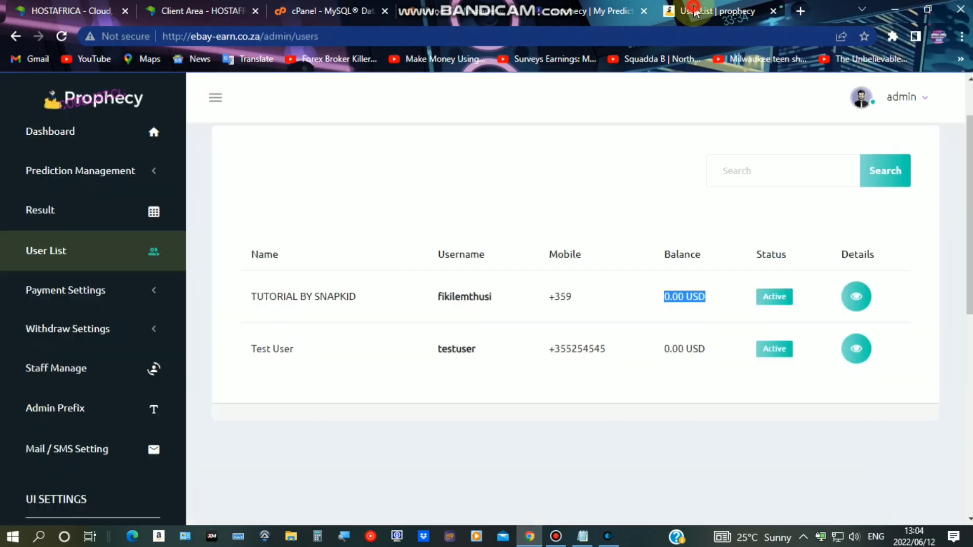
Credit the new user 7823 USD as a Signup Bonus through Manage Balance
{"action": "left_click", "coordinate": [859, 303]}
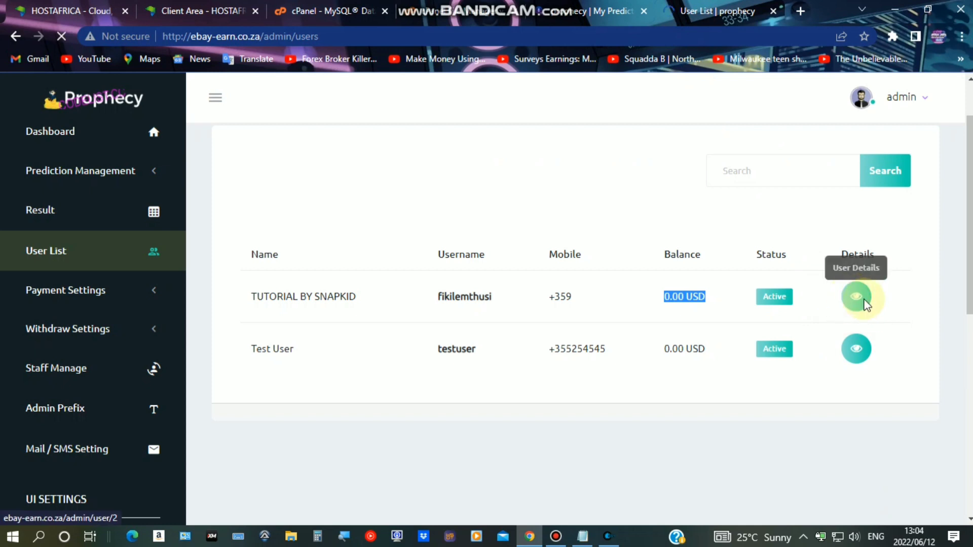
{"action": "scroll", "coordinate": [445, 282], "scroll_direction": "down", "scroll_amount": 4}
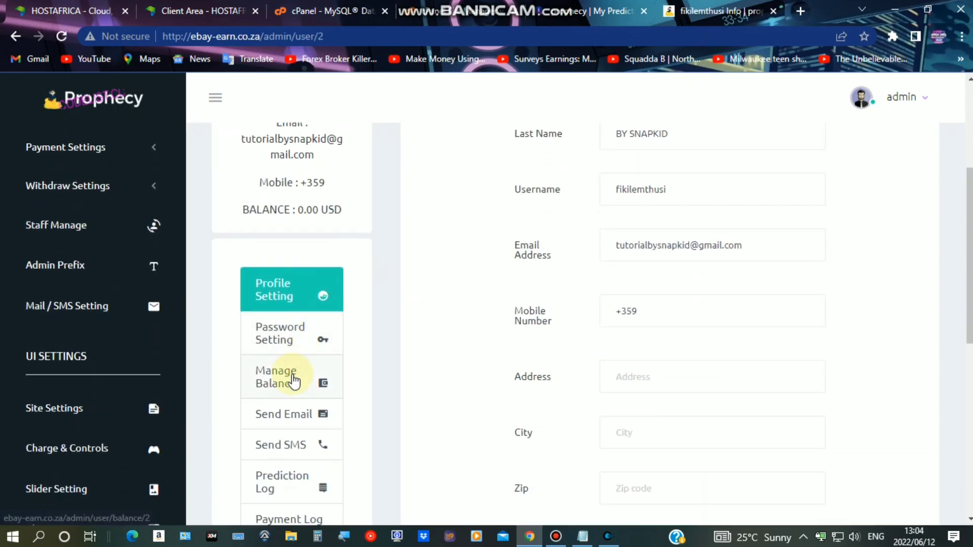
{"action": "left_click", "coordinate": [288, 380]}
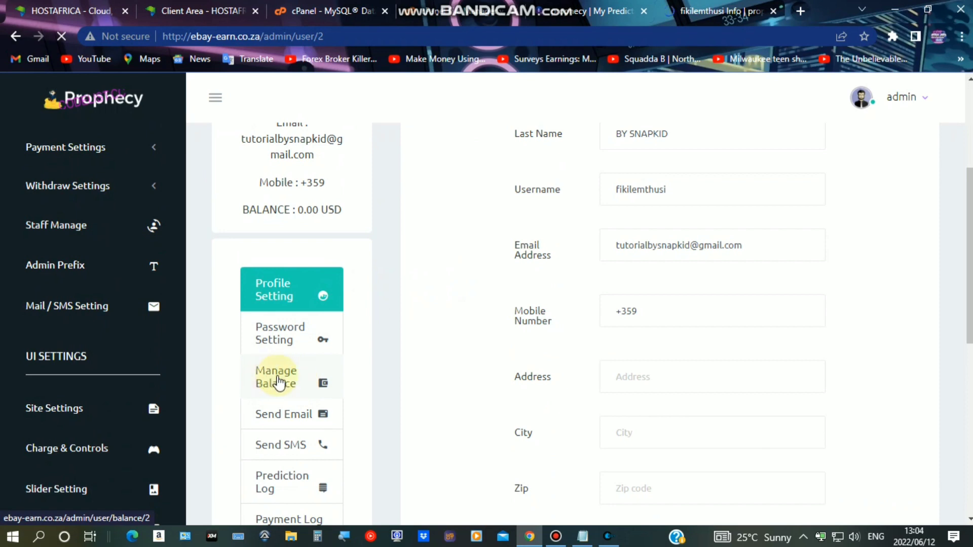
{"action": "scroll", "coordinate": [633, 253], "scroll_direction": "down", "scroll_amount": 3}
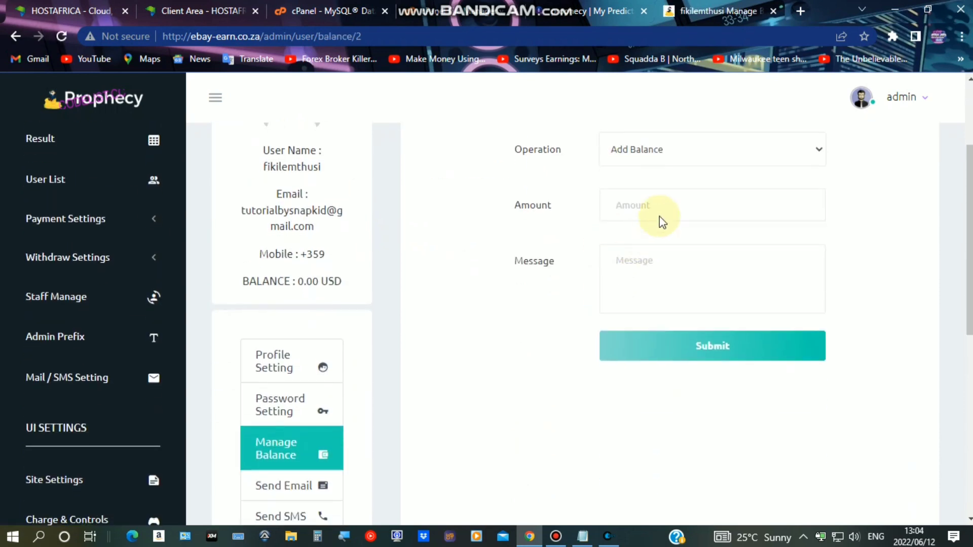
{"action": "left_click", "coordinate": [647, 197]}
{"action": "type", "text": "7823"}
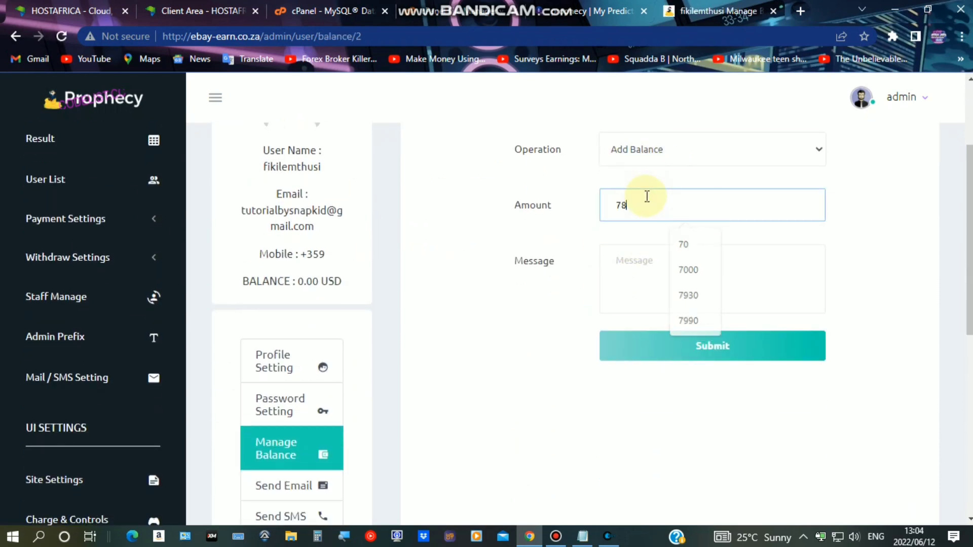
{"action": "left_click", "coordinate": [663, 265]}
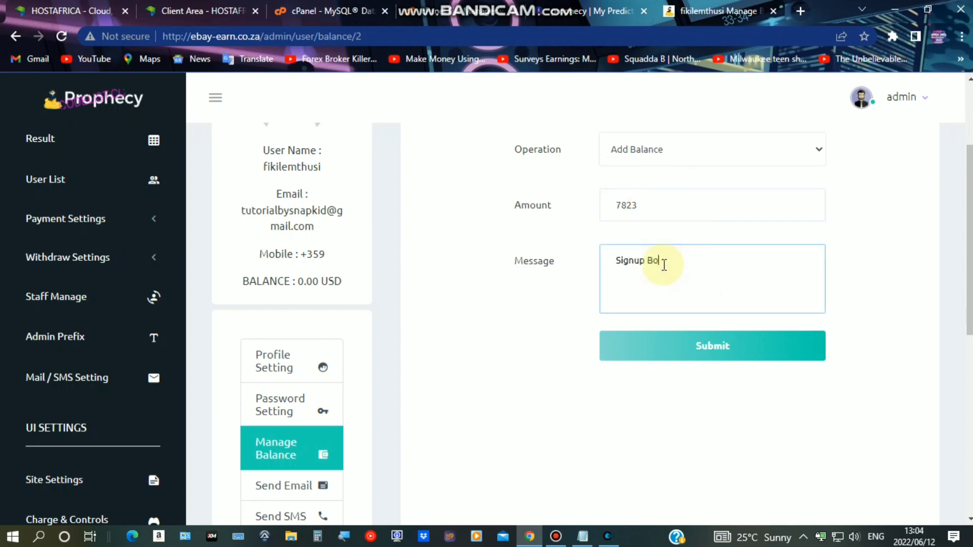
{"action": "left_click", "coordinate": [674, 349]}
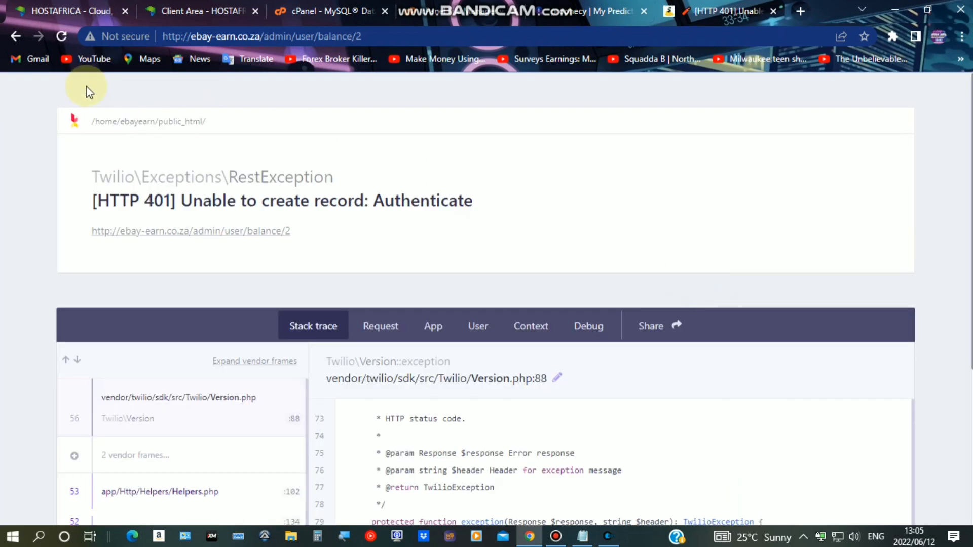
Reload the Manage Balance form to confirm the balance rose from 0.00 to 7823.00 USD
{"action": "left_click", "coordinate": [16, 36]}
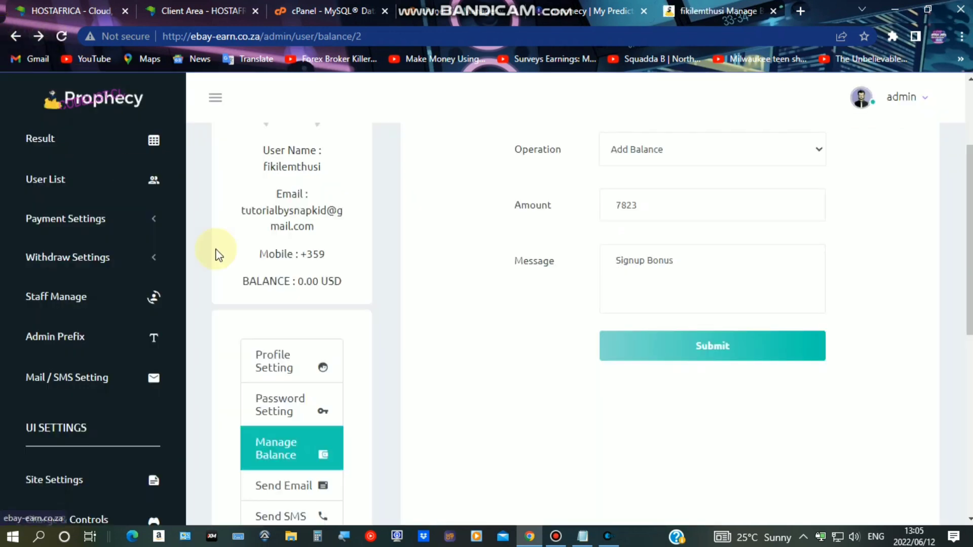
{"action": "left_click_drag", "start_coordinate": [237, 285], "coordinate": [306, 281]}
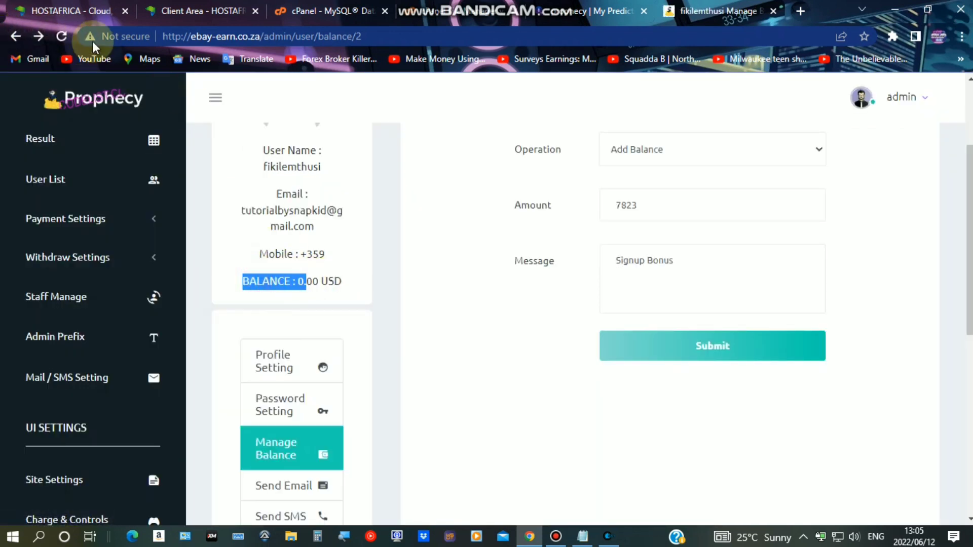
{"action": "left_click", "coordinate": [62, 35]}
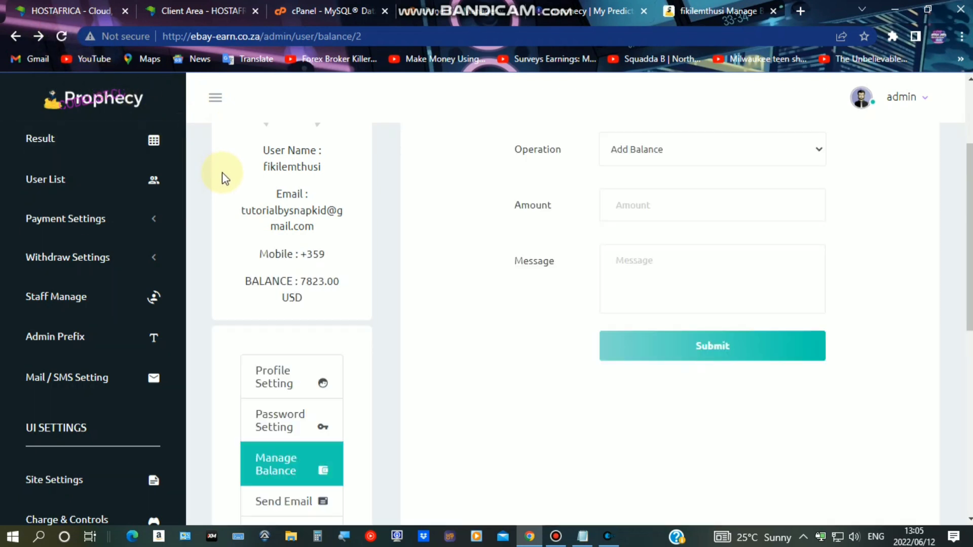
{"action": "left_click_drag", "start_coordinate": [249, 280], "coordinate": [336, 282]}
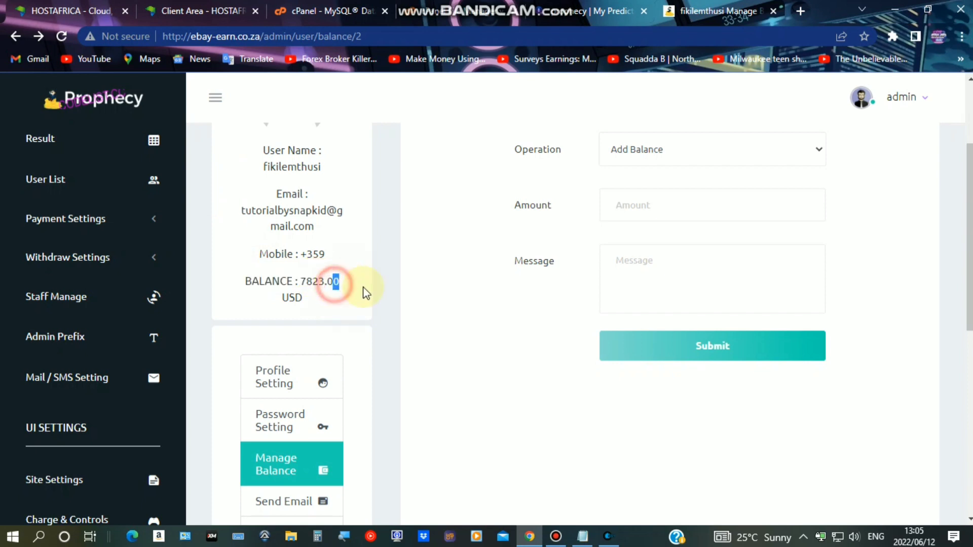
{"action": "left_click", "coordinate": [563, 11]}
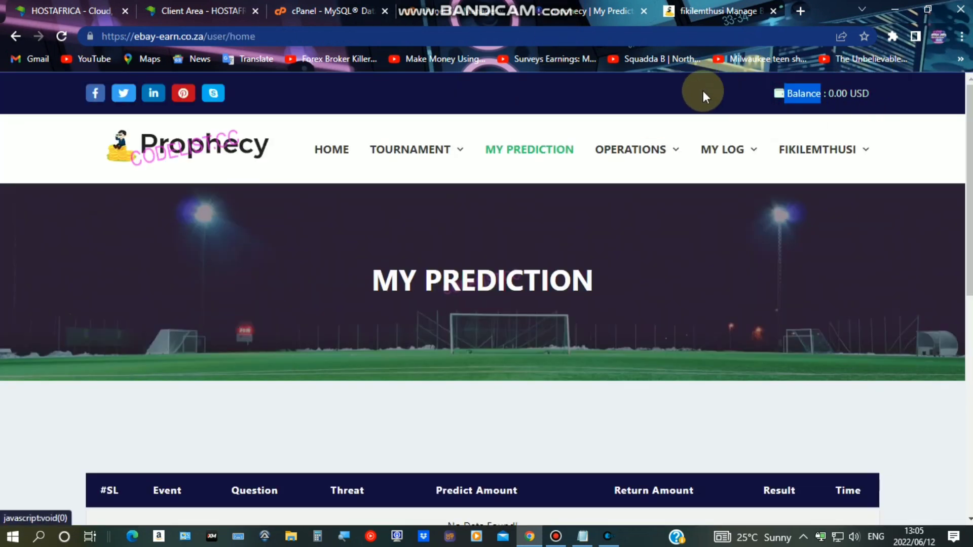
Reload the user home page and confirm the header balance reads 7,823.00 USD
{"action": "left_click", "coordinate": [727, 96]}
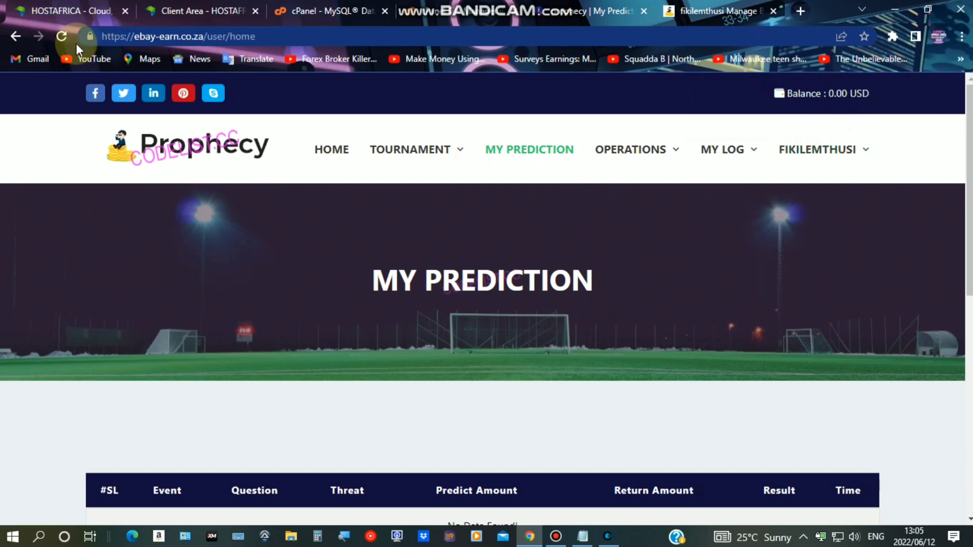
{"action": "left_click", "coordinate": [62, 37]}
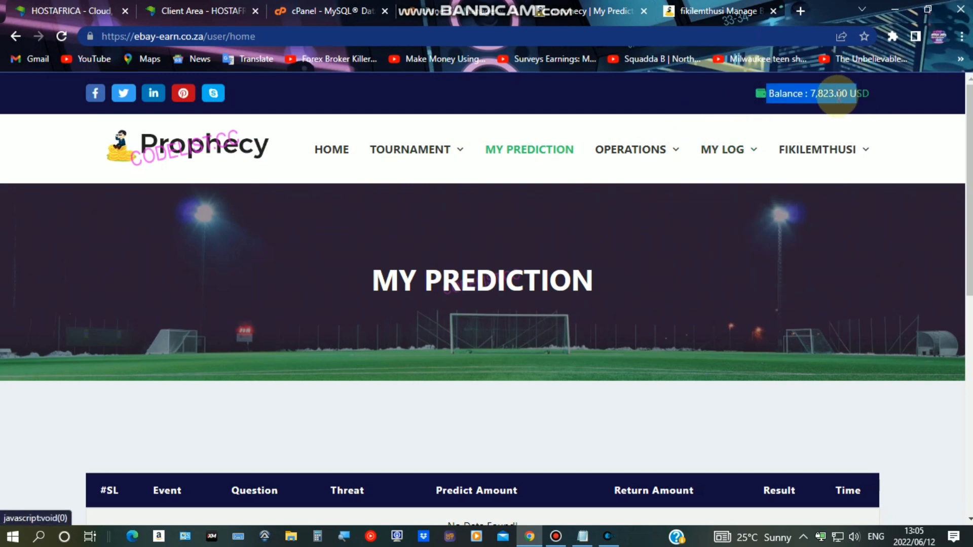
{"action": "double_click", "coordinate": [793, 93]}
{"action": "left_click", "coordinate": [668, 94]}
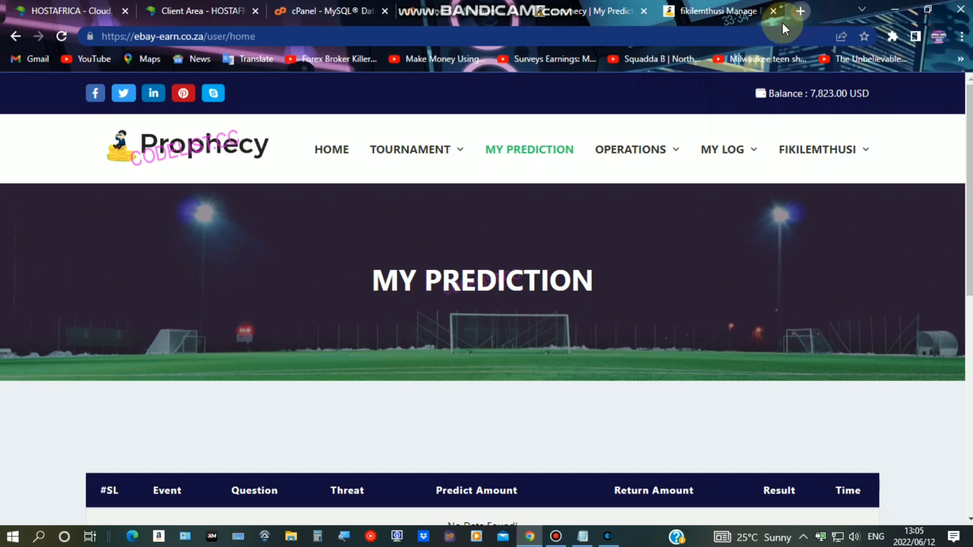
{"action": "left_click", "coordinate": [800, 11]}
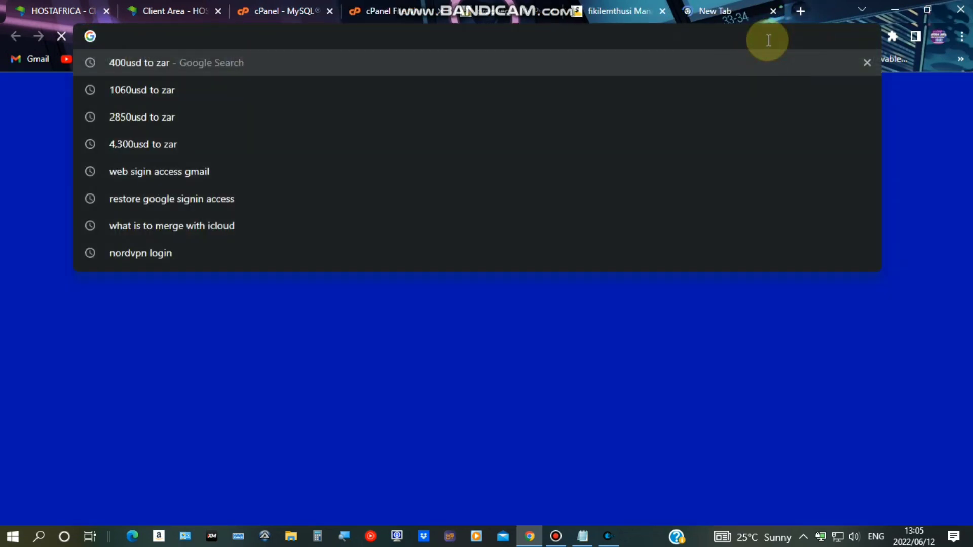
Convert 7823 USD to ZAR on Google (124,063.47 rand) and return to the user's home tab
{"action": "type", "text": "7823usd to zar"}
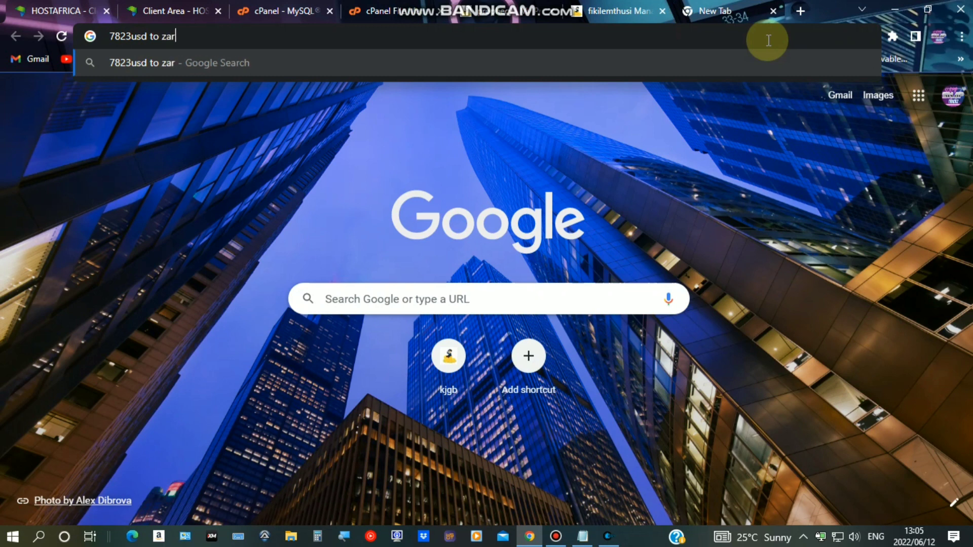
{"action": "key", "text": "Return"}
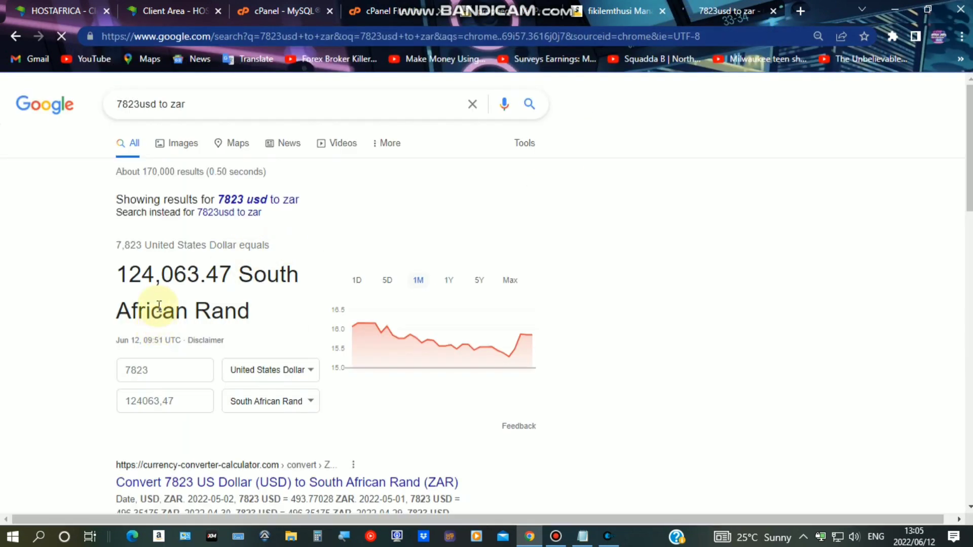
{"action": "left_click_drag", "start_coordinate": [118, 274], "coordinate": [256, 314]}
{"action": "left_click", "coordinate": [111, 258]}
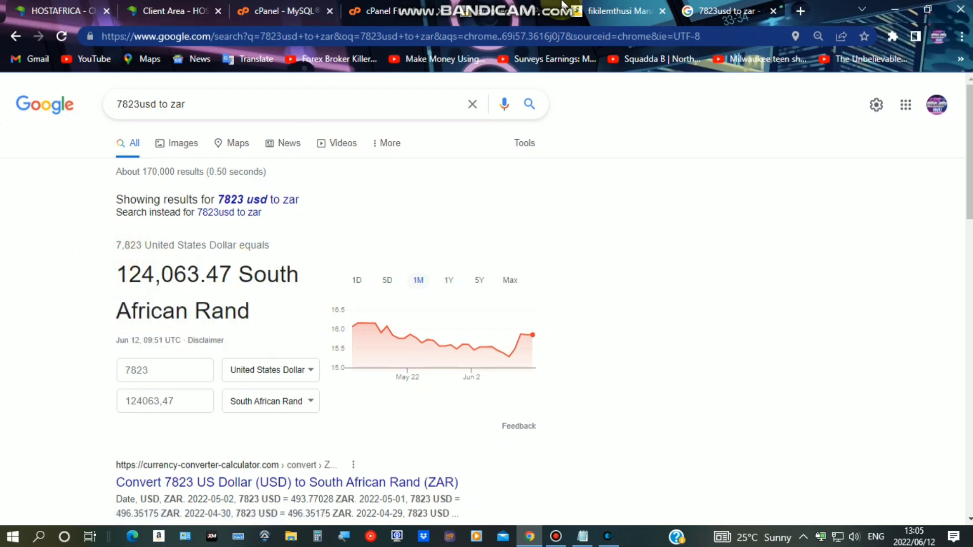
{"action": "left_click", "coordinate": [588, 11]}
{"action": "left_click", "coordinate": [446, 4]}
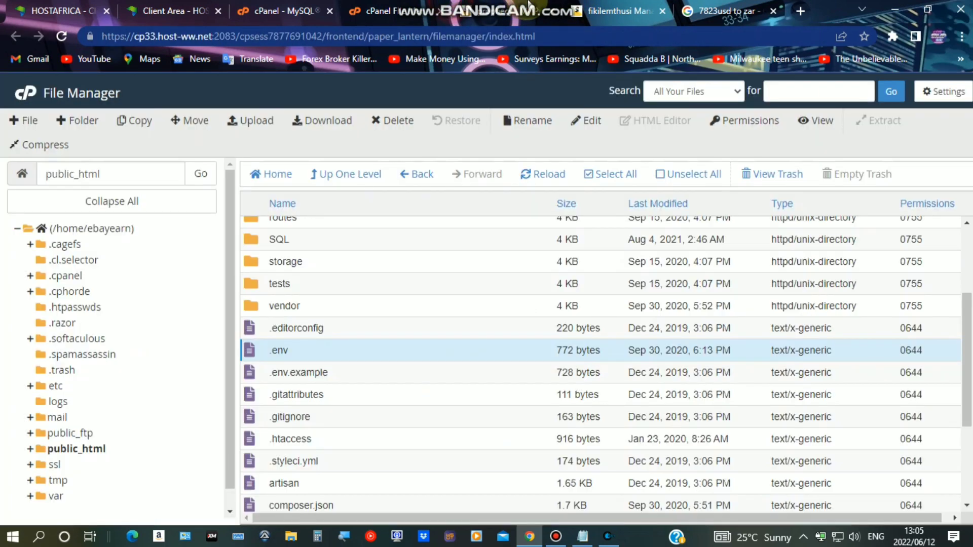
{"action": "left_click", "coordinate": [537, 11]}
Go to the Withdraw Money page from the Operations menu
{"action": "mouse_move", "coordinate": [785, 154]}
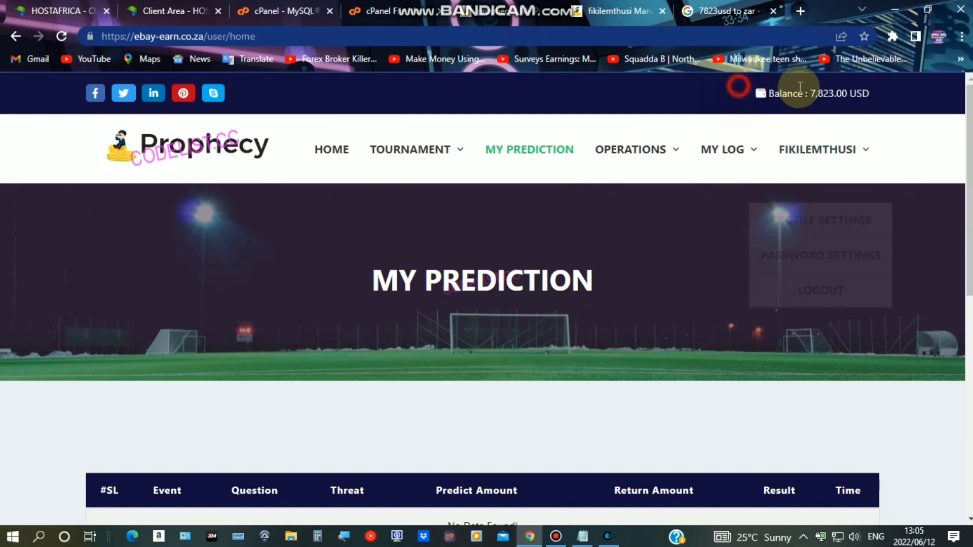
{"action": "left_click_drag", "start_coordinate": [740, 91], "coordinate": [814, 93]}
{"action": "mouse_move", "coordinate": [633, 152]}
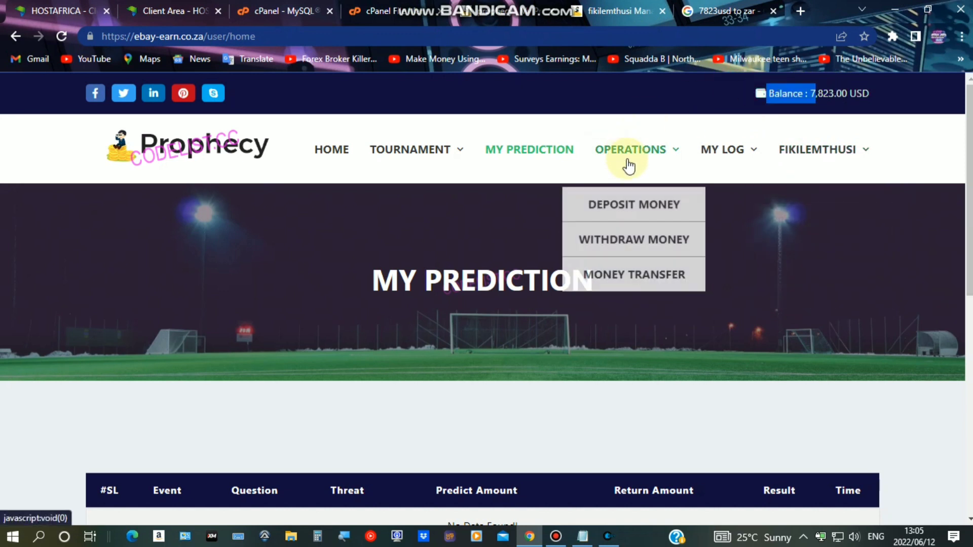
{"action": "left_click", "coordinate": [631, 237]}
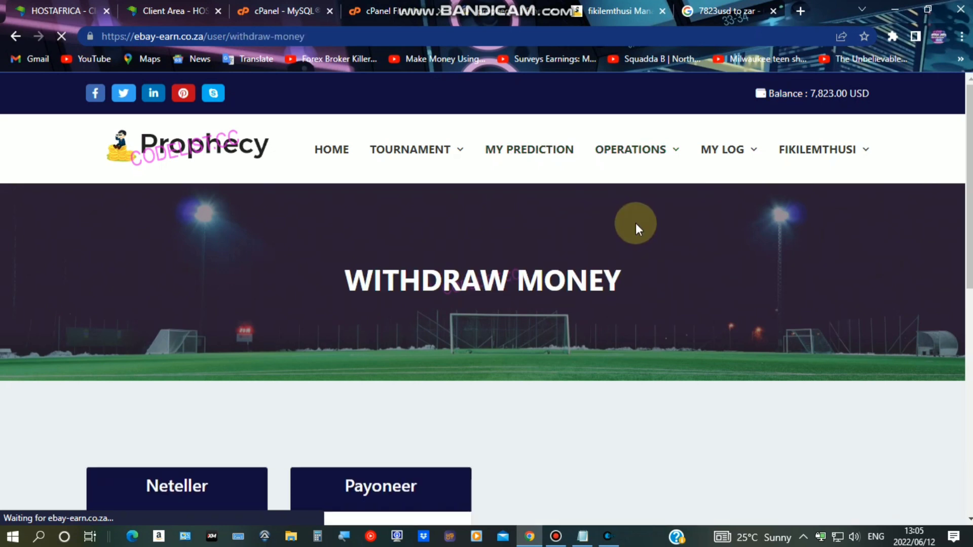
{"action": "scroll", "coordinate": [614, 233], "scroll_direction": "down", "scroll_amount": 2}
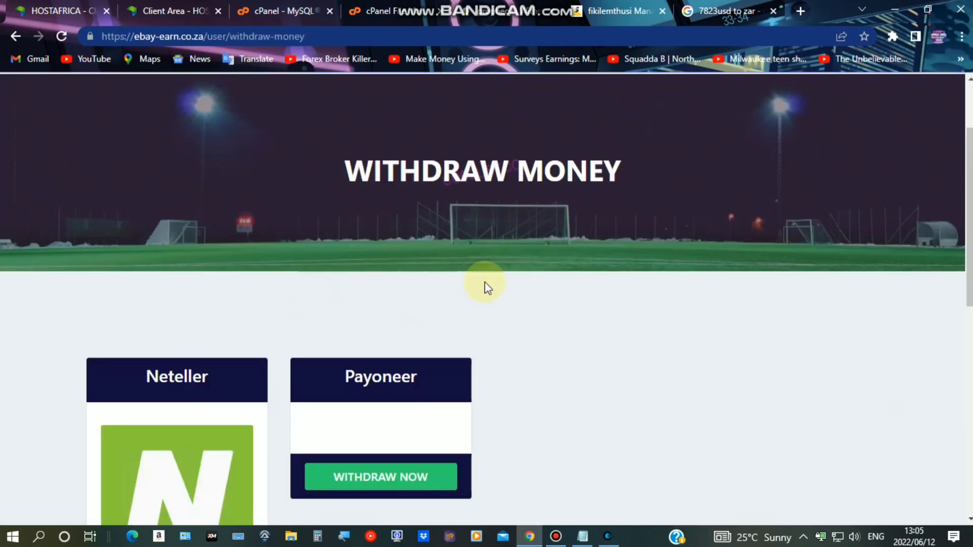
{"action": "scroll", "coordinate": [360, 264], "scroll_direction": "down", "scroll_amount": 6}
{"action": "scroll", "coordinate": [228, 306], "scroll_direction": "up", "scroll_amount": 3}
Start a Neteller withdrawal and confirm 1000 USD, within the 50 - 2000 USD limit
{"action": "left_click", "coordinate": [211, 290]}
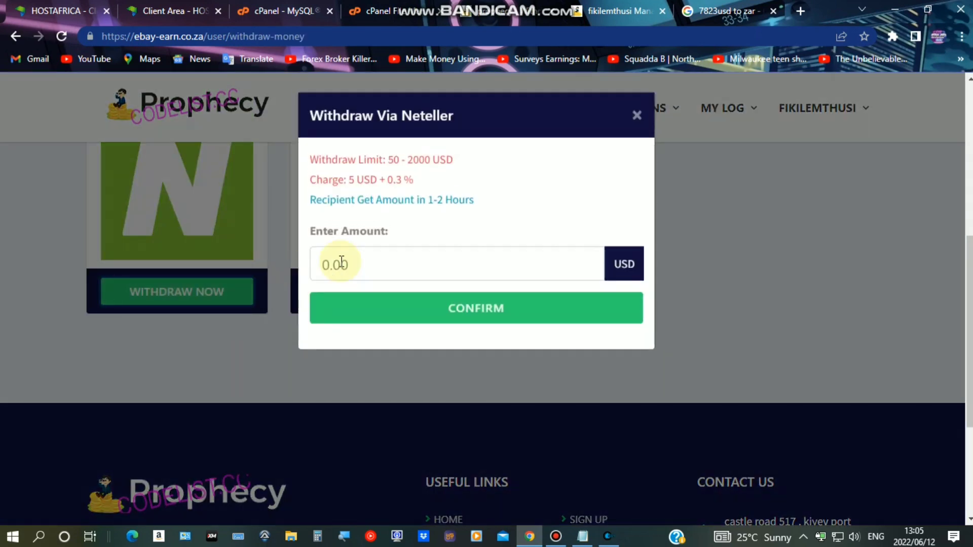
{"action": "left_click", "coordinate": [341, 261]}
{"action": "left_click", "coordinate": [399, 333]}
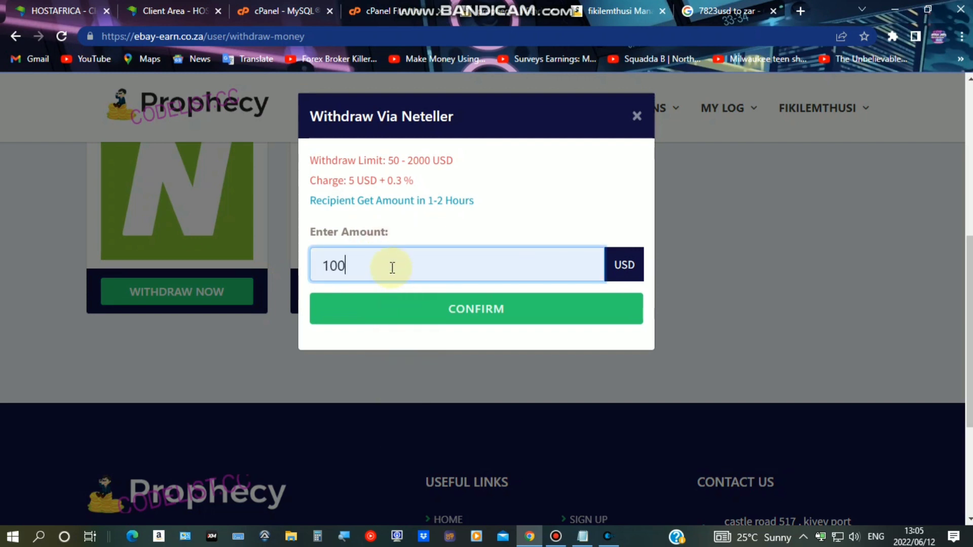
{"action": "left_click", "coordinate": [475, 306]}
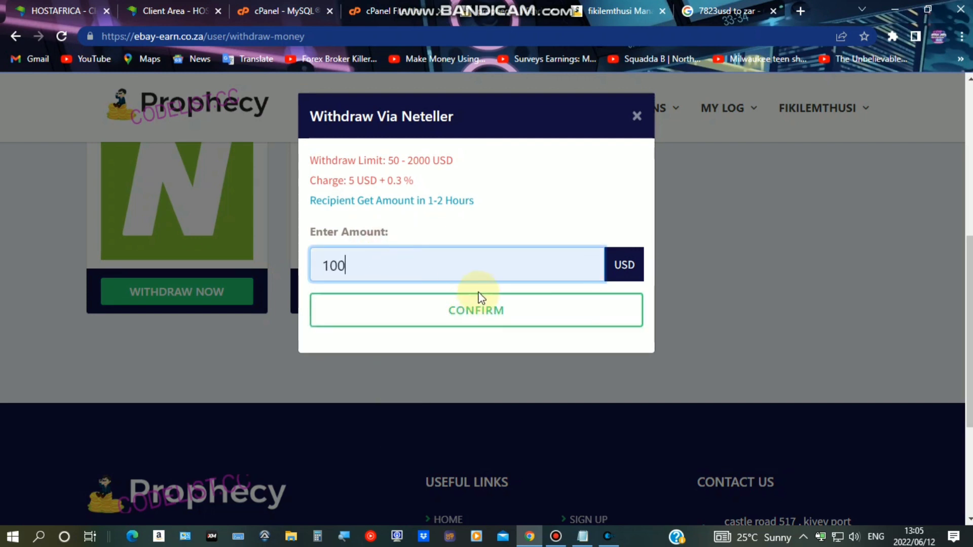
{"action": "type", "text": "0"}
{"action": "left_click", "coordinate": [445, 310]}
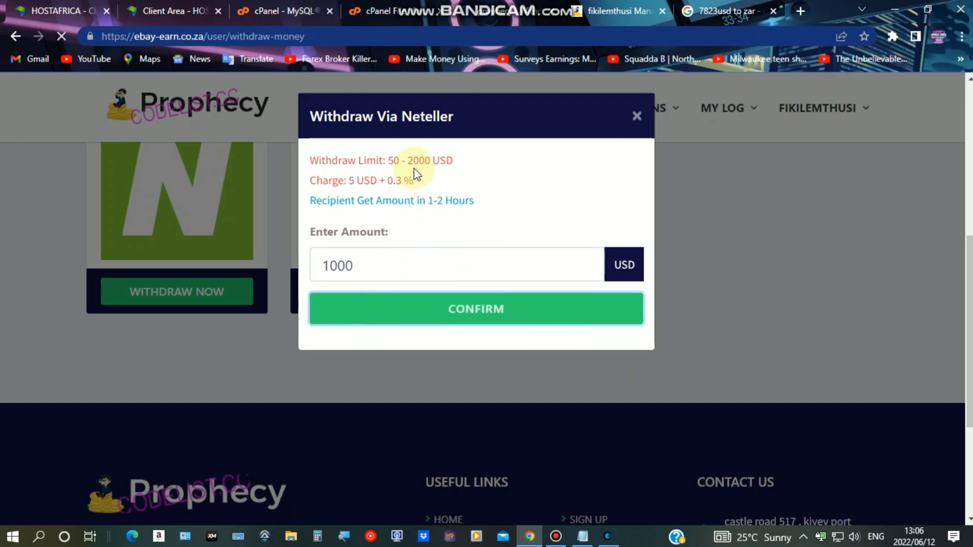
{"action": "left_click_drag", "start_coordinate": [308, 159], "coordinate": [450, 171]}
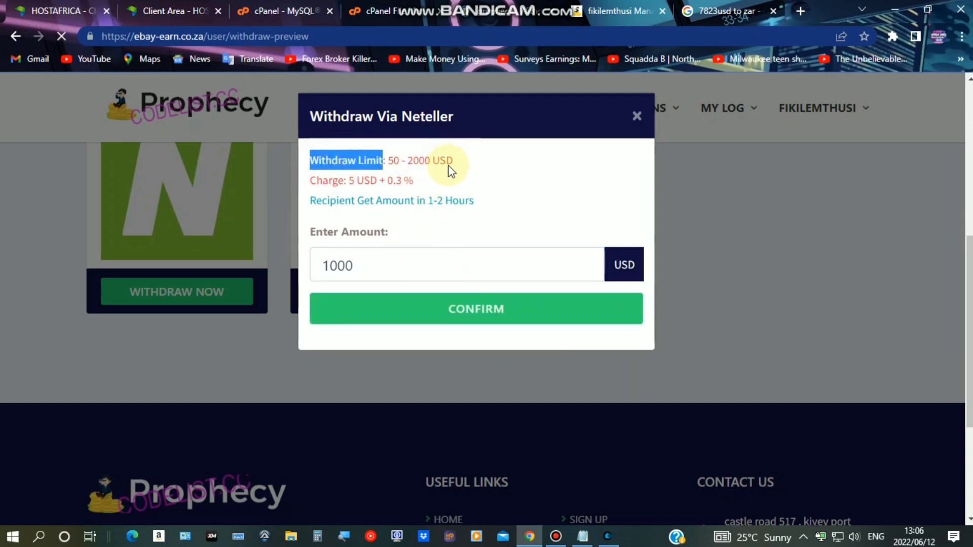
Enter the account holder's name and account number, then submit the withdrawal details
{"action": "scroll", "coordinate": [489, 274], "scroll_direction": "down", "scroll_amount": 6}
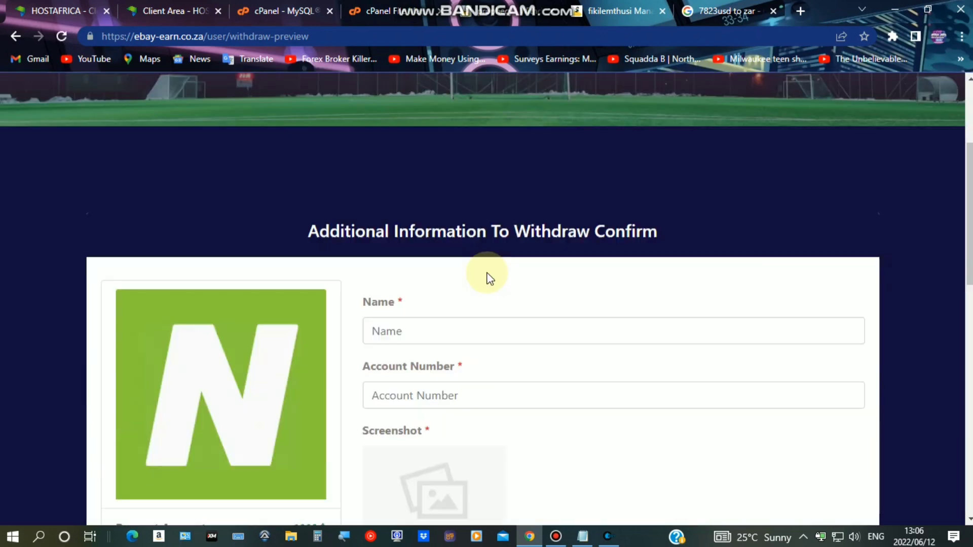
{"action": "scroll", "coordinate": [488, 268], "scroll_direction": "down", "scroll_amount": 1}
{"action": "left_click", "coordinate": [446, 158]}
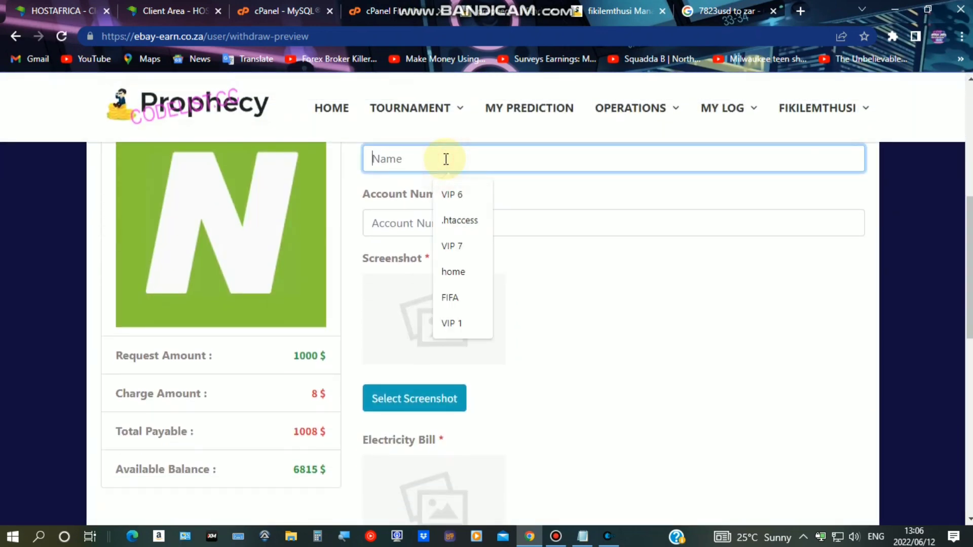
{"action": "type", "text": "SNAPKID"}
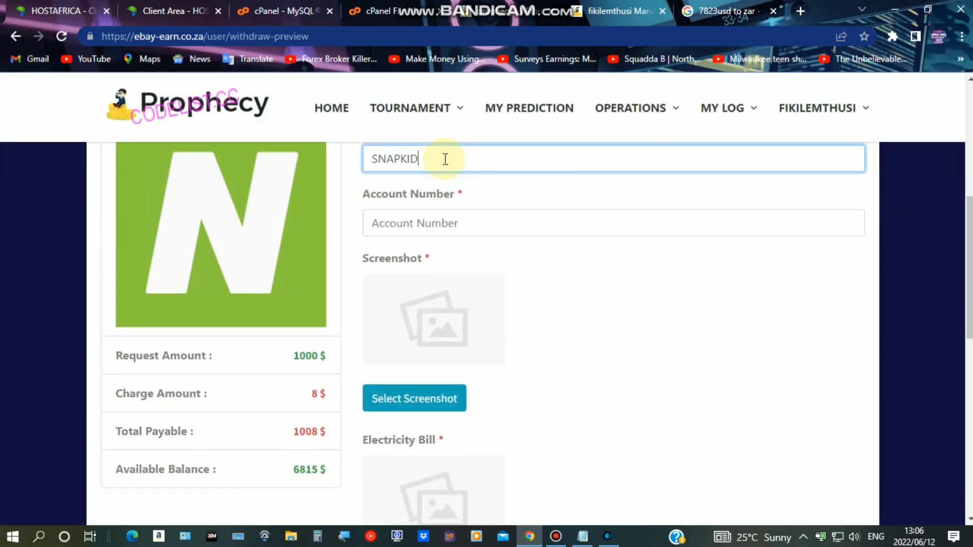
{"action": "left_click", "coordinate": [445, 223]}
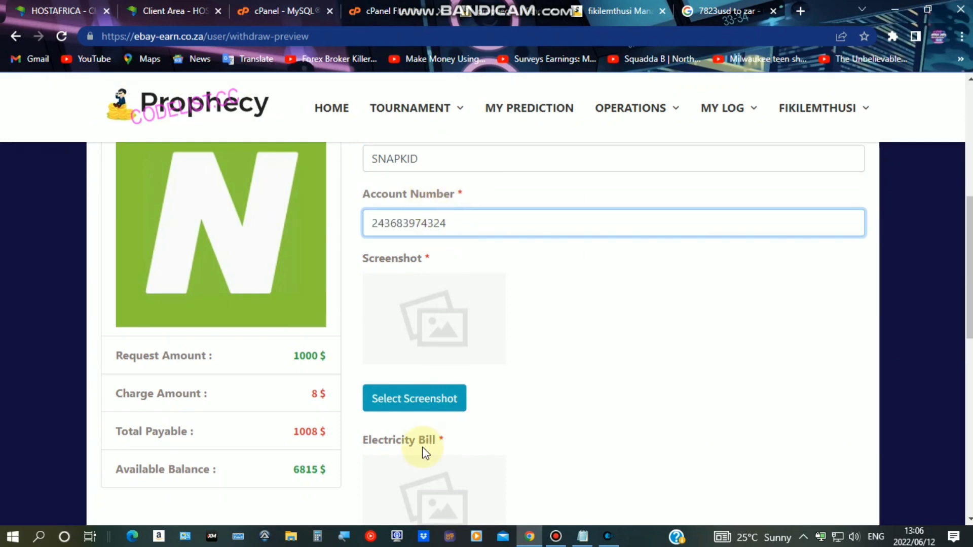
{"action": "scroll", "coordinate": [433, 388], "scroll_direction": "down", "scroll_amount": 4}
{"action": "scroll", "coordinate": [435, 278], "scroll_direction": "up", "scroll_amount": 2}
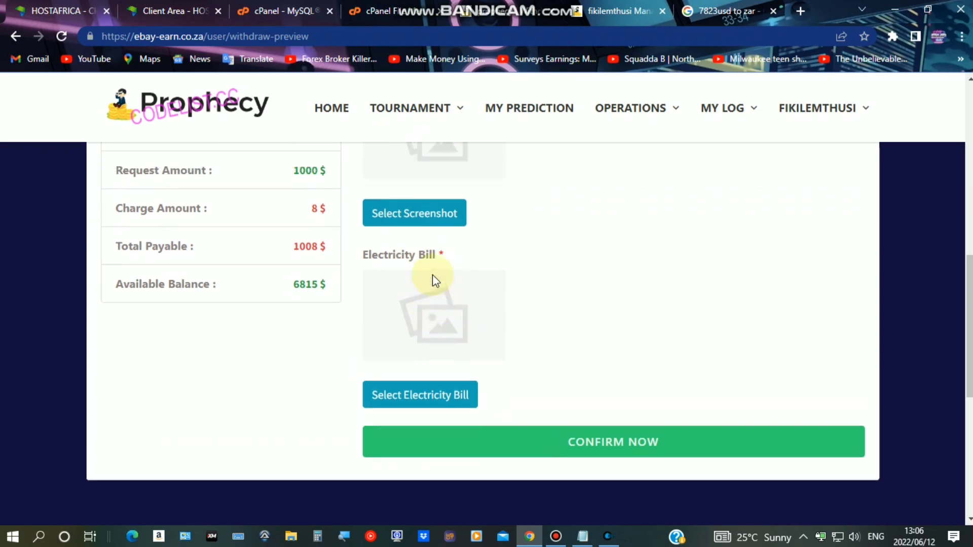
{"action": "scroll", "coordinate": [433, 274], "scroll_direction": "down", "scroll_amount": 3}
{"action": "left_click", "coordinate": [483, 342]}
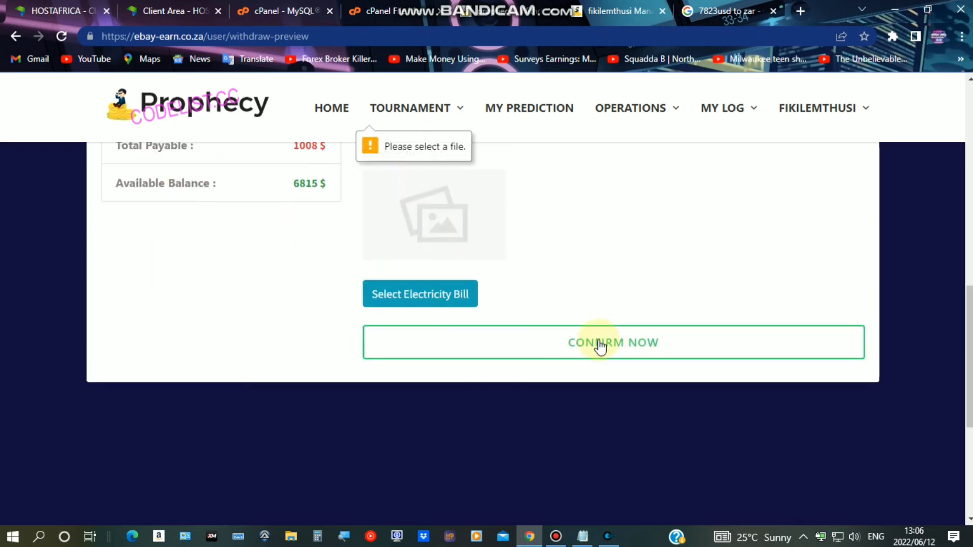